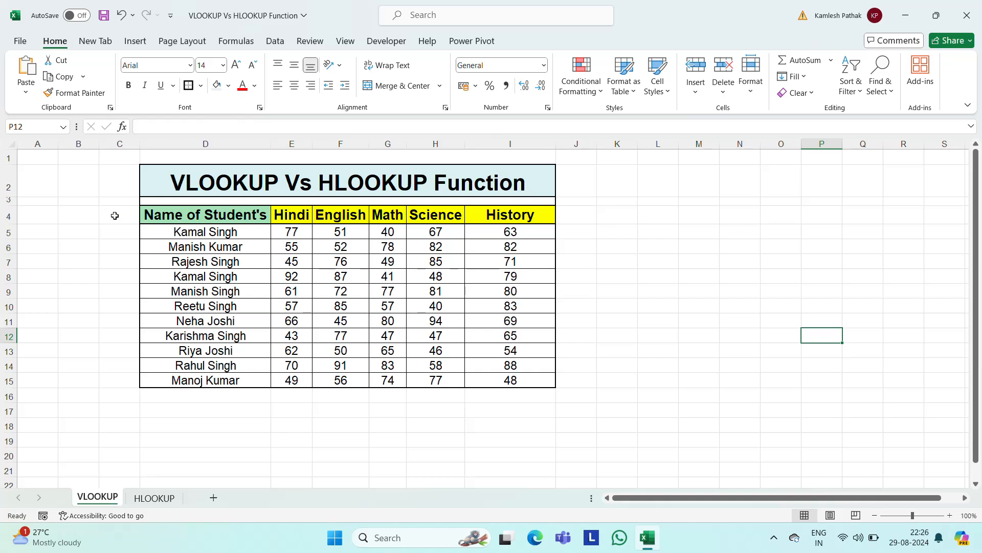
- Insert four blank rows above the table's header row on the VLOOKUP sheet
left_click(8, 216)
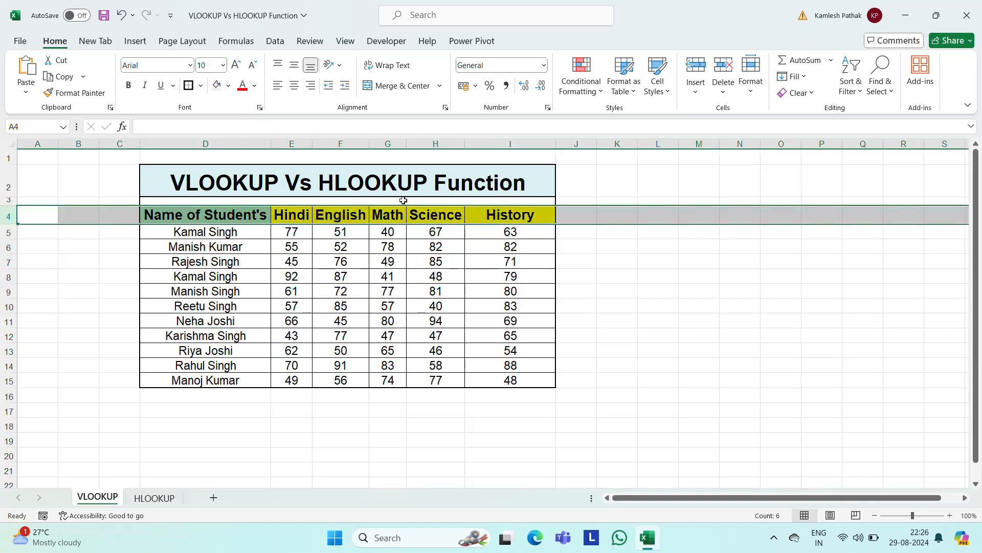
key("ctrl+shift+plus")
key("ctrl+shift+plus")
key("ctrl+shift+plus")
key("ctrl+shift+plus")
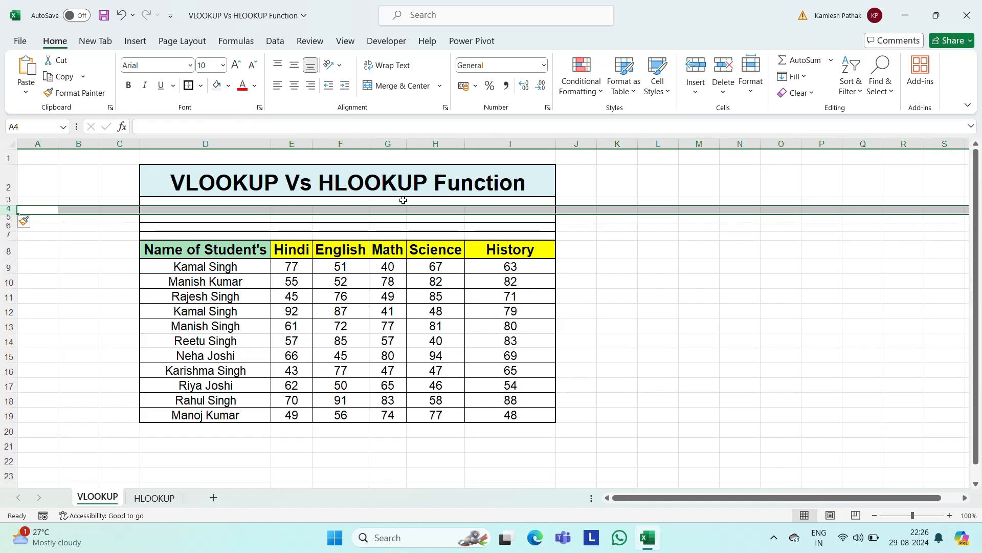
- Merge and center the blank cells D4:I5 below the title to make a heading cell
left_click(738, 227)
key("Left")
key("Left")
key("Left")
key("Left")
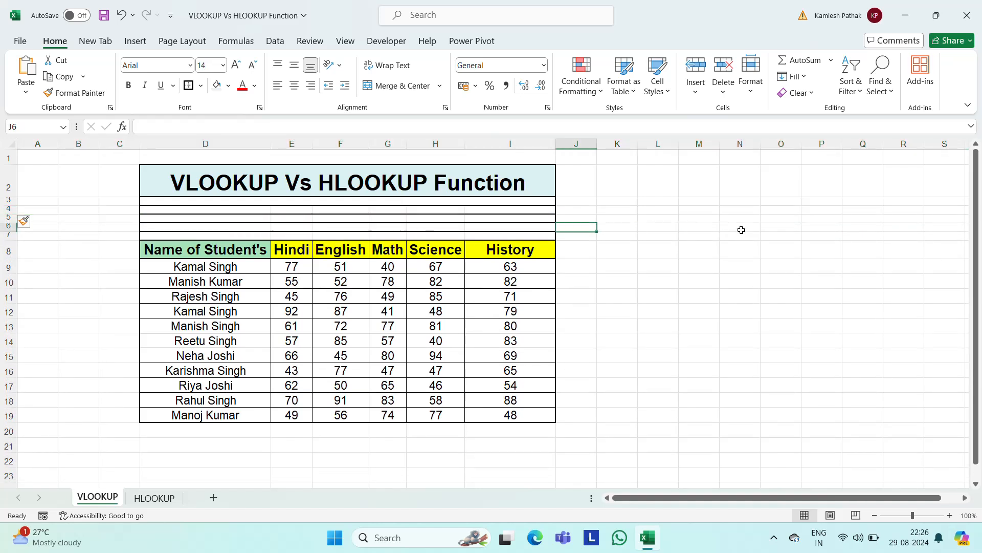
key("Left")
key("Left")
key("Left")
key("Up")
key("Up")
key("Up")
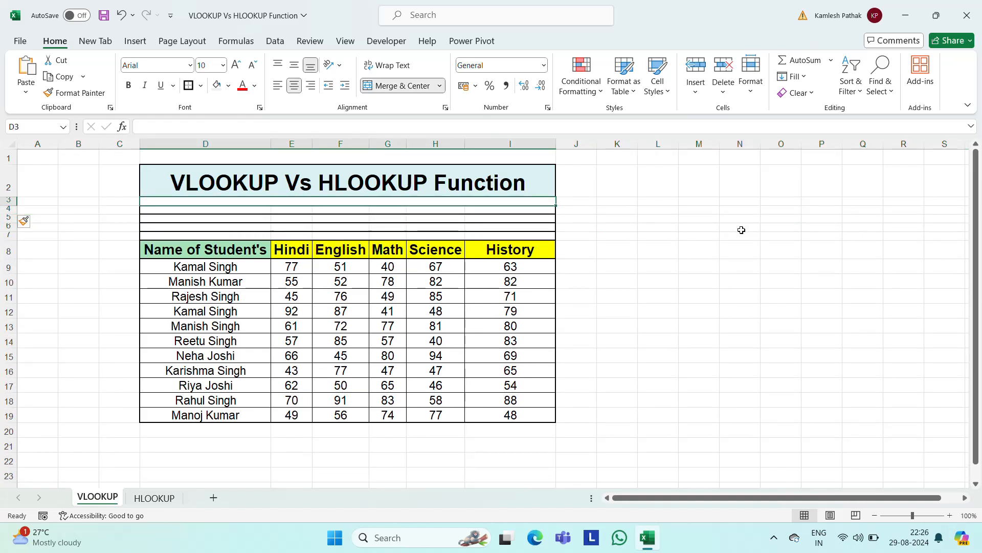
key("Down")
key("Down")
key("Right")
key("Right")
key("Right")
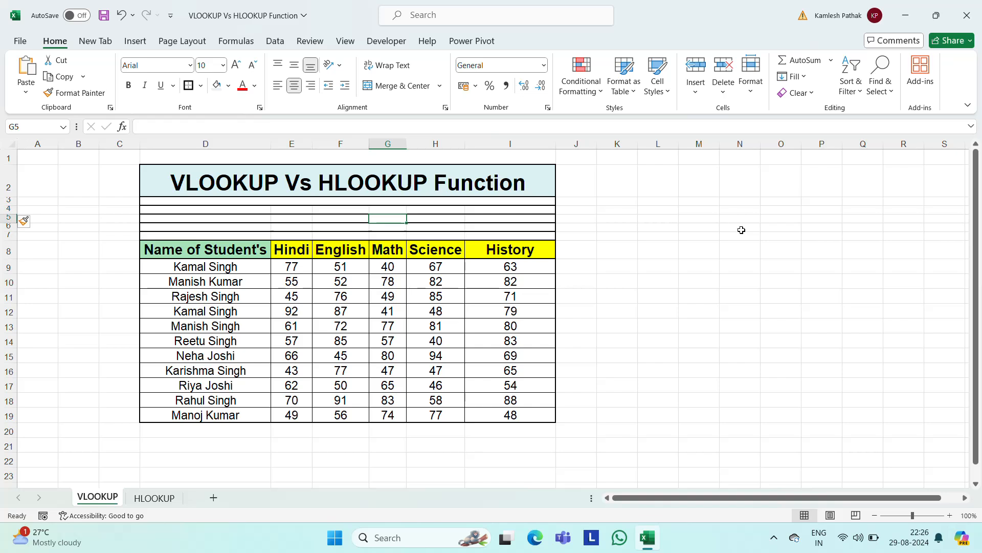
key("Left")
key("Left")
key("Left")
key("shift+Up")
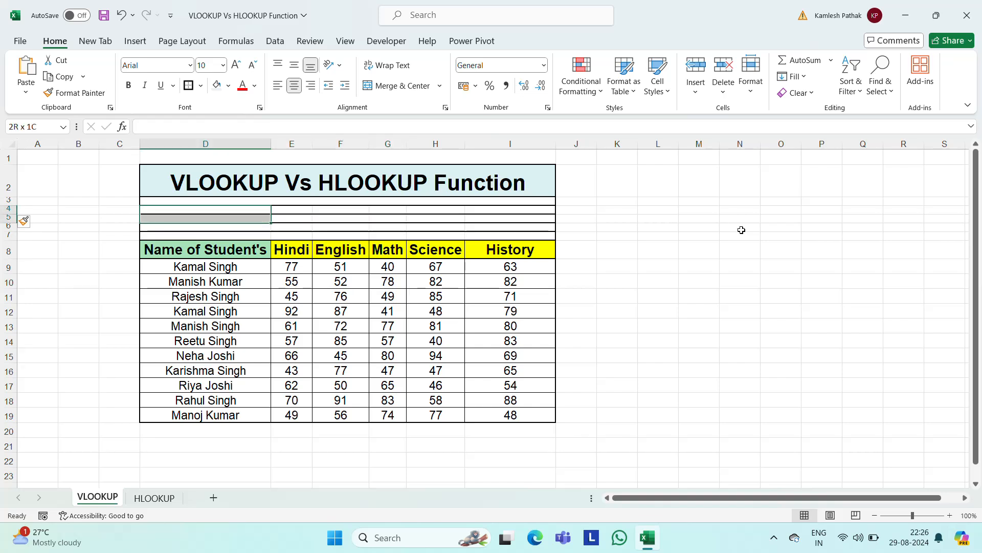
key("shift+Right")
key("shift+Right")
key("shift+Right")
key("shift+Right")
key("shift+Right")
key("shift+Right")
key("shift+Left")
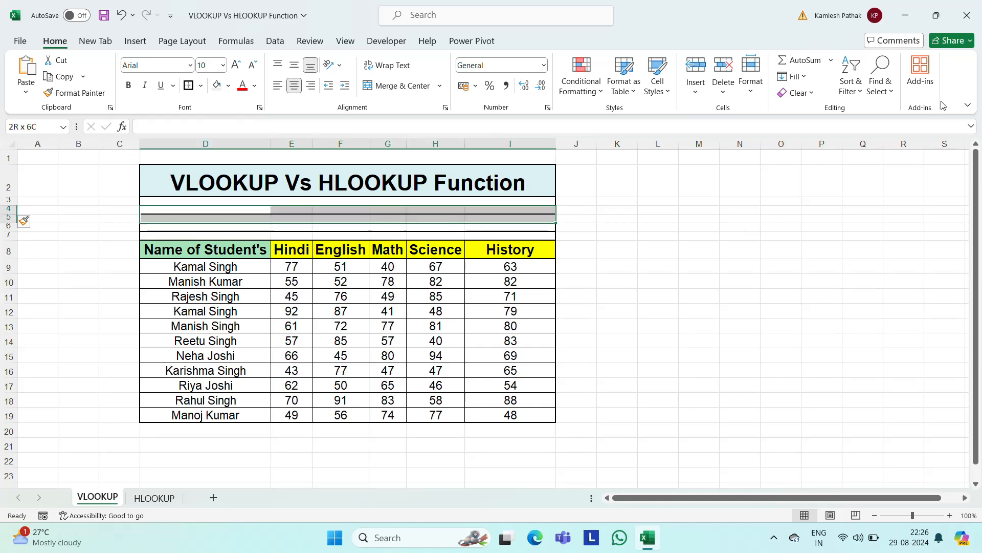
left_click(397, 86)
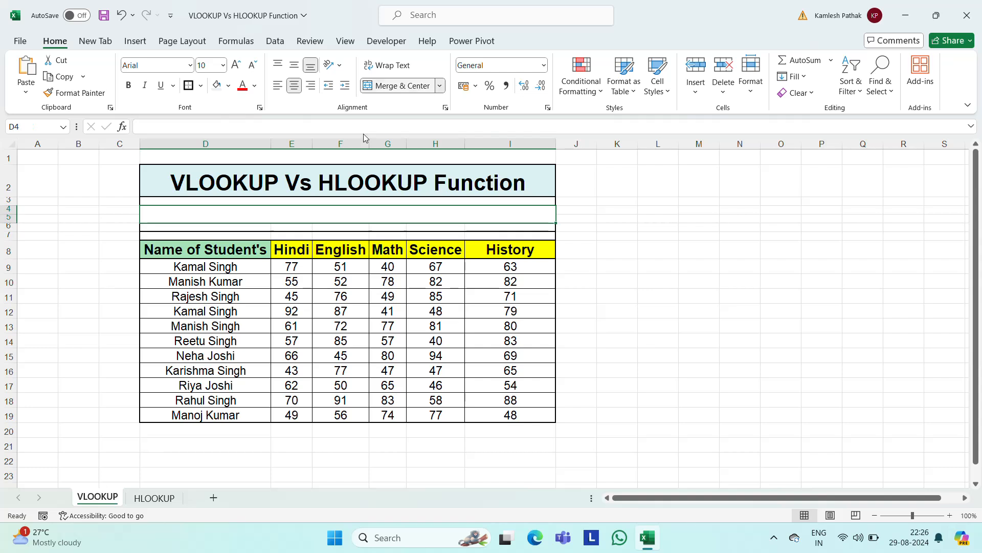
left_click(345, 255)
left_click(382, 250)
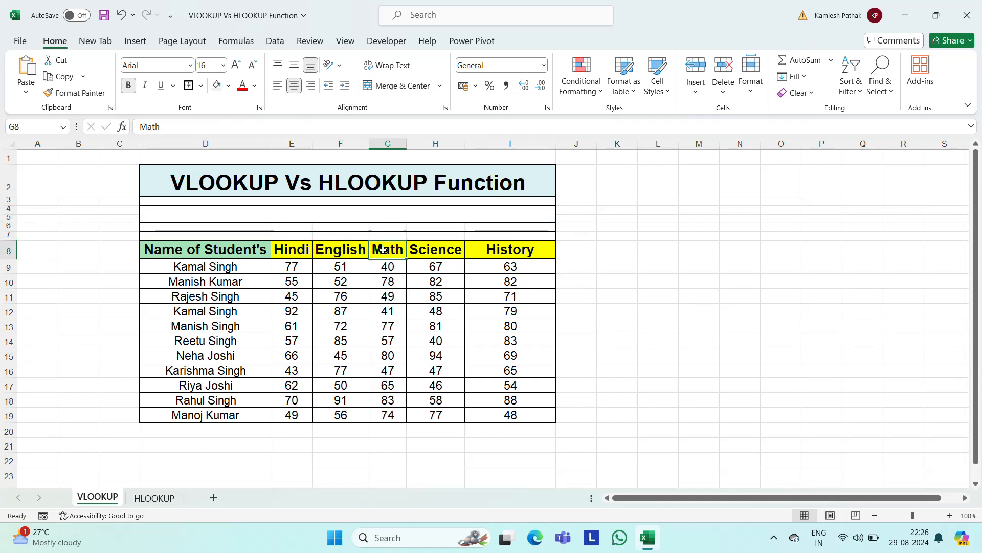
left_click(436, 250)
left_click(495, 251)
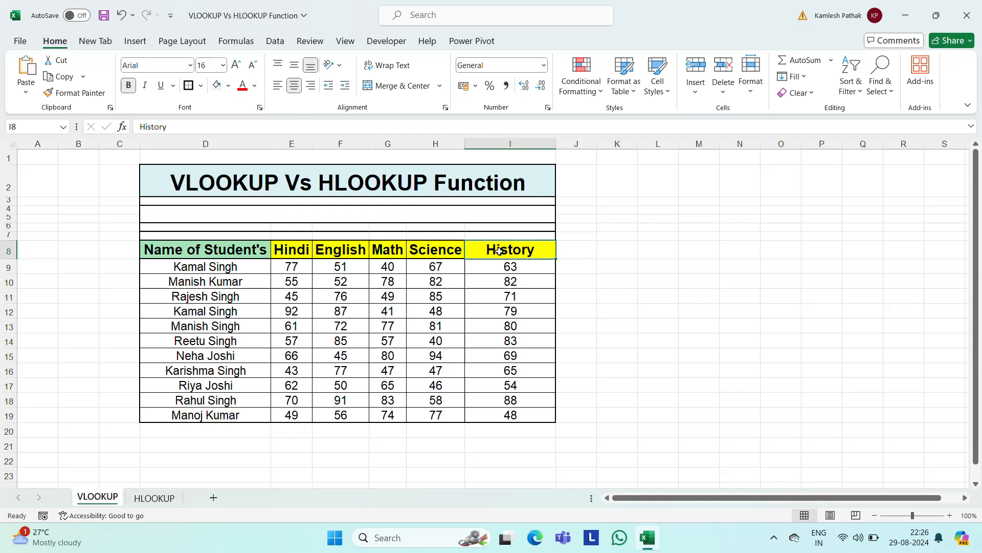
- Enter the heading "Vlookup" in the merged cell and format it bold at font size 18
left_click(287, 215)
type("V")
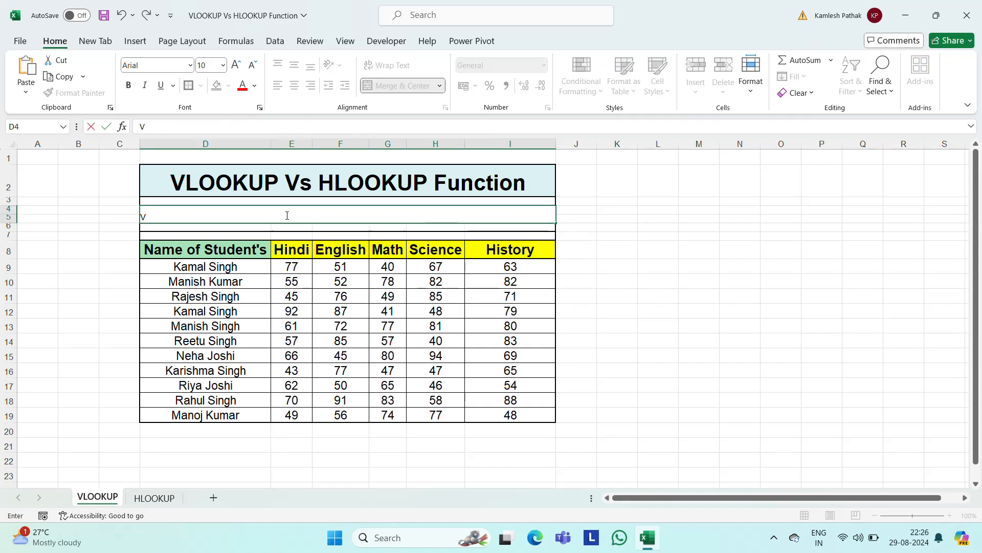
type("lookup")
left_click(287, 215)
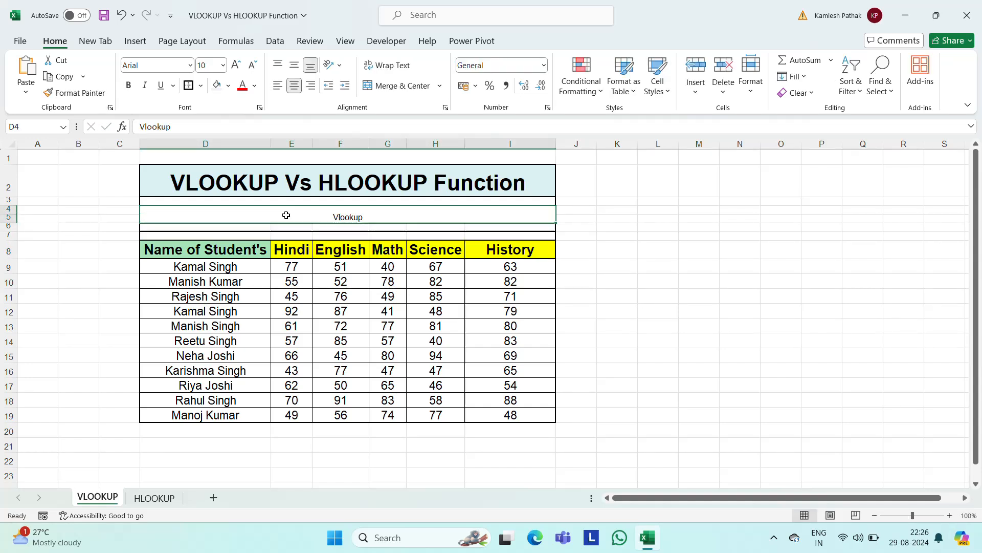
left_click(217, 65)
type("18")
key("Return")
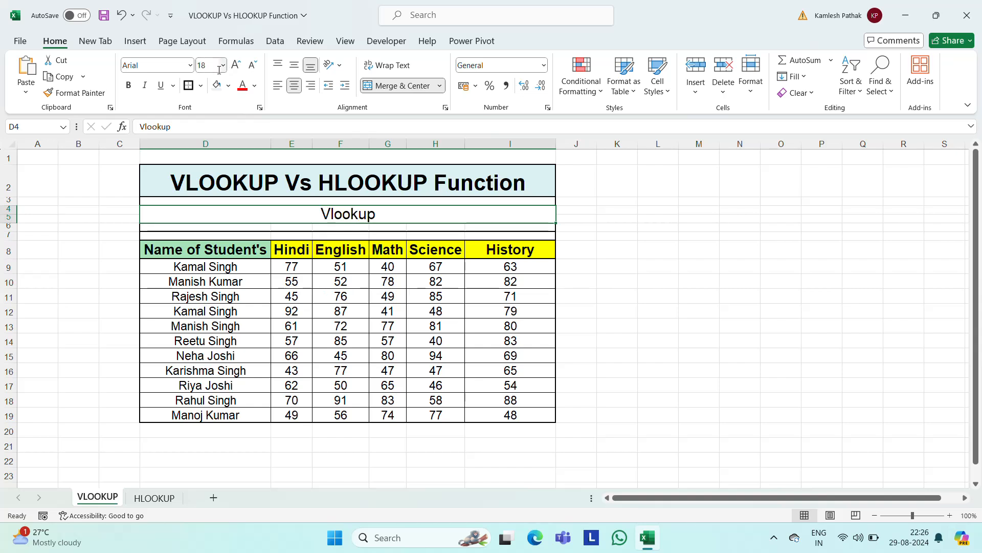
left_click(128, 85)
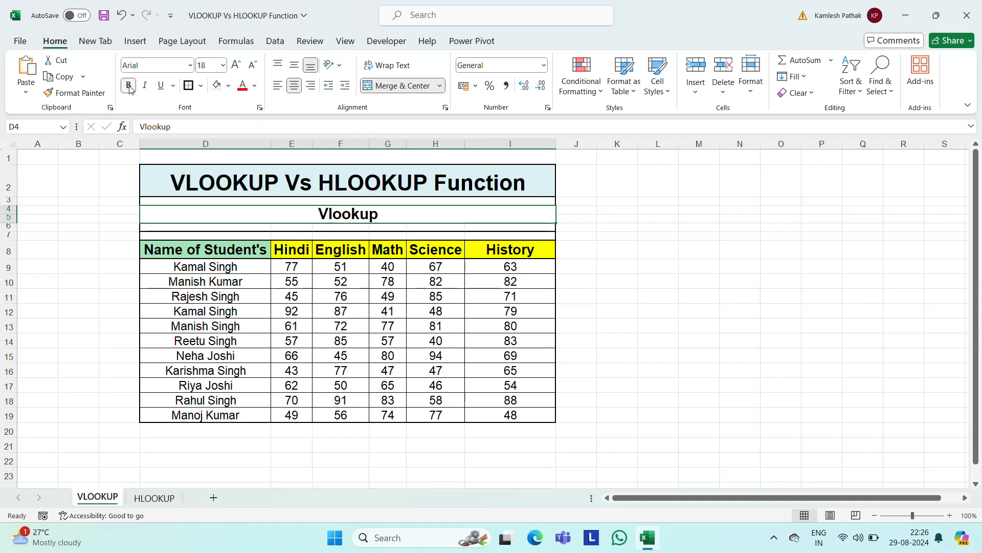
- Extend the merged and centered Vlookup heading down one row to cover D4:I6
left_click(249, 251)
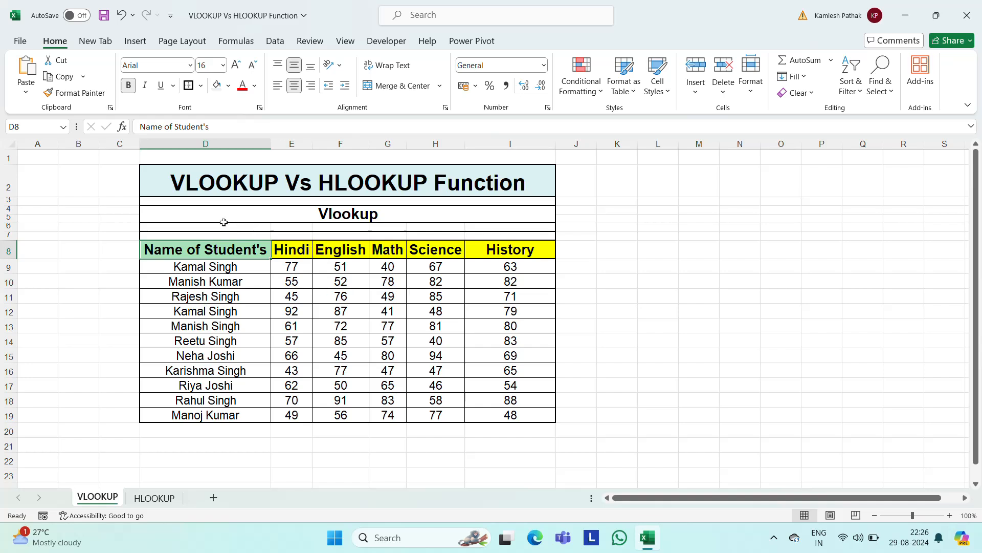
left_click_drag(224, 222, 219, 225)
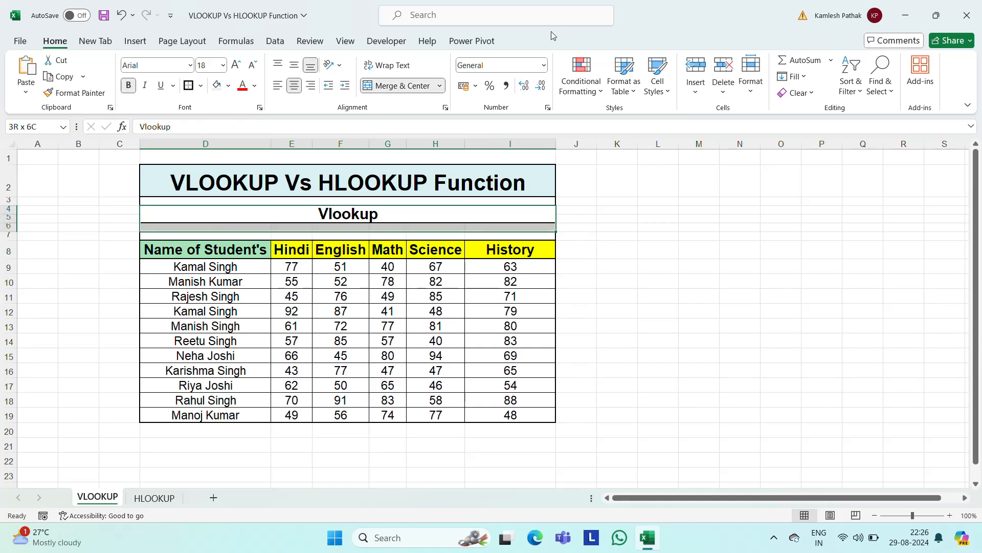
left_click(397, 86)
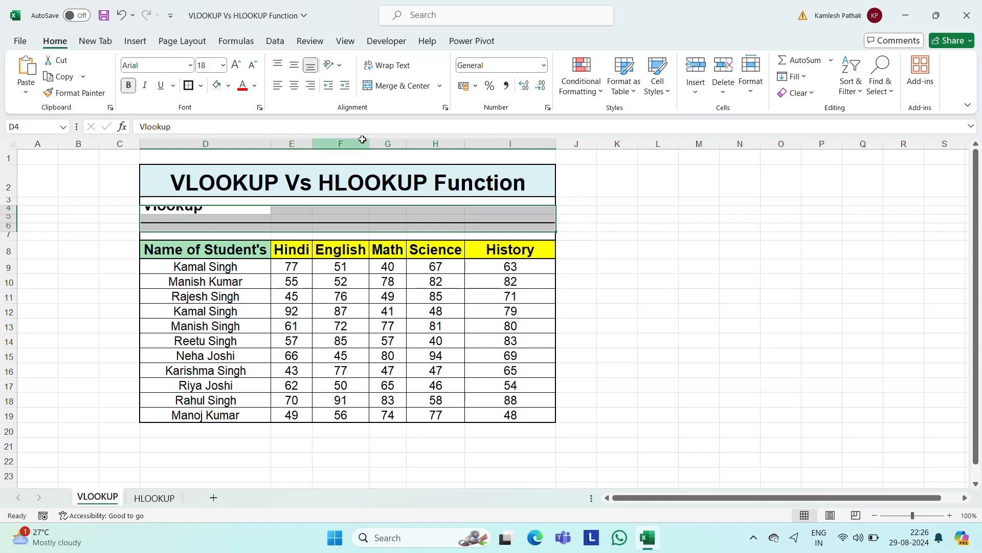
left_click(397, 85)
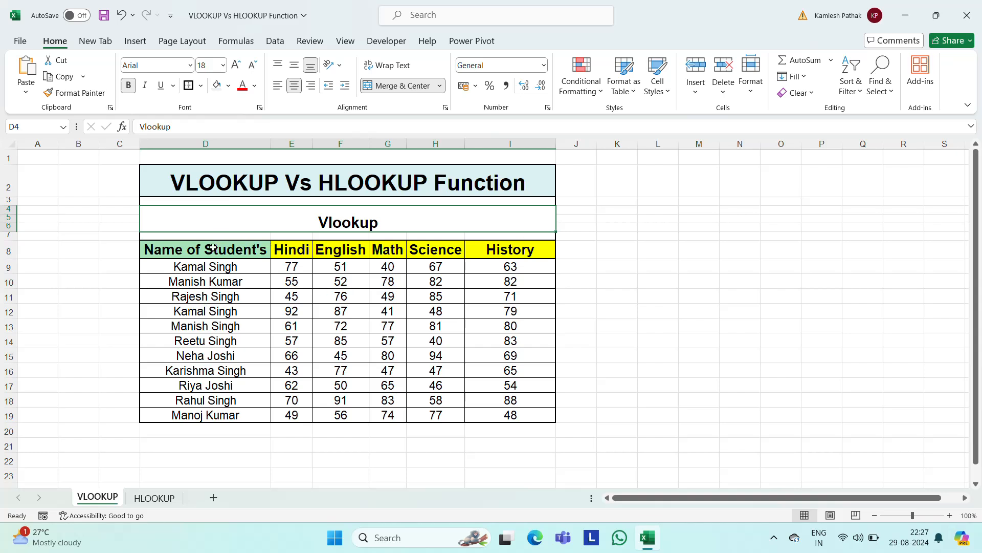
- Copy the Name of Student's column with its header (D8:D19) to M8 and autofit the width of column M
left_click_drag(213, 248, 205, 370)
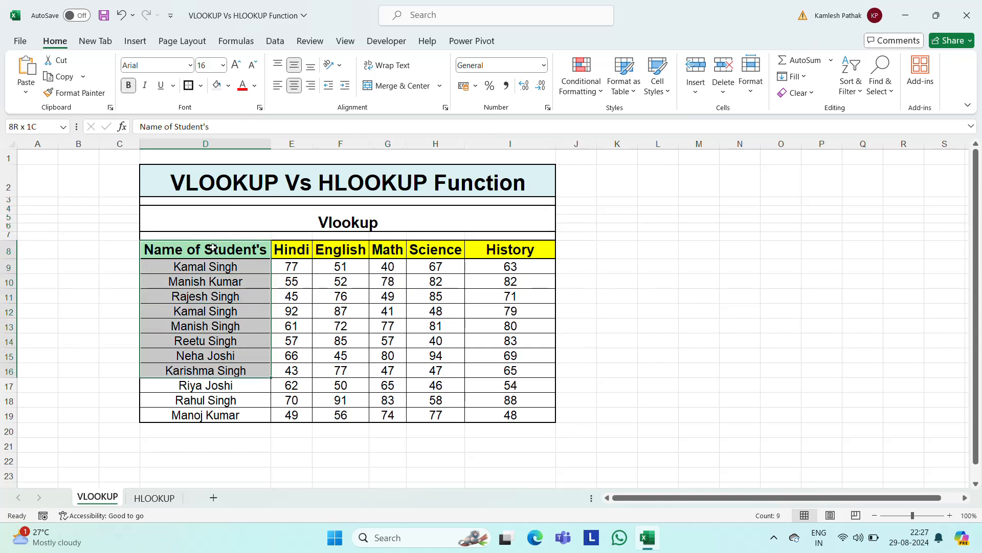
key("shift+Down")
key("shift+Down")
key("shift+Down")
key("ctrl+c")
key("Right")
key("Right")
key("Right")
key("Right")
key("Right")
key("Right")
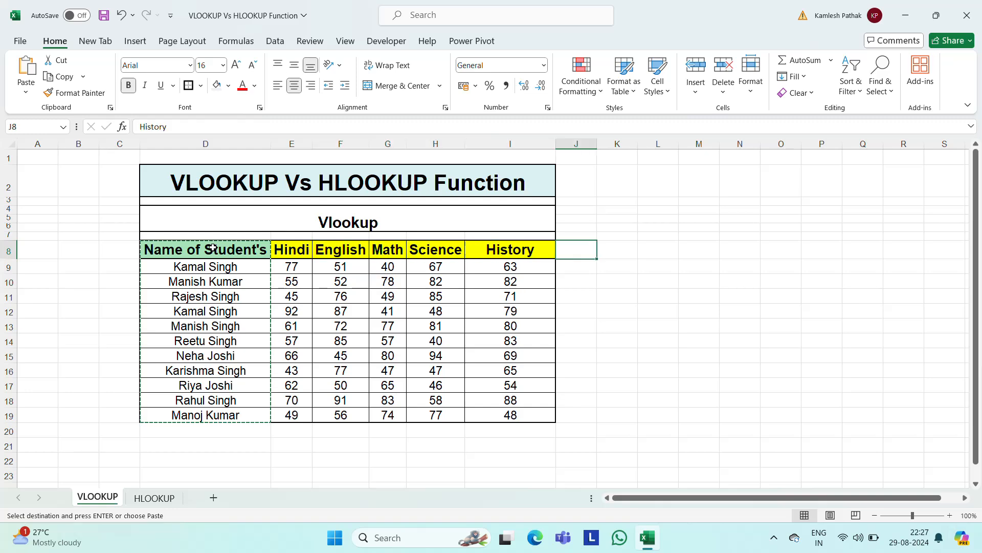
key("Right")
key("Right")
key("Right")
key("ctrl+v")
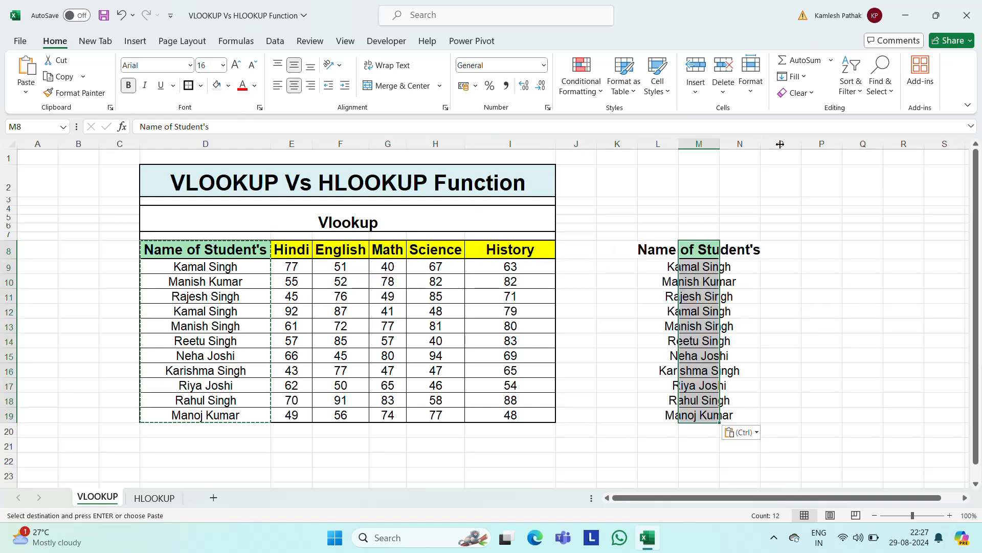
double_click(719, 143)
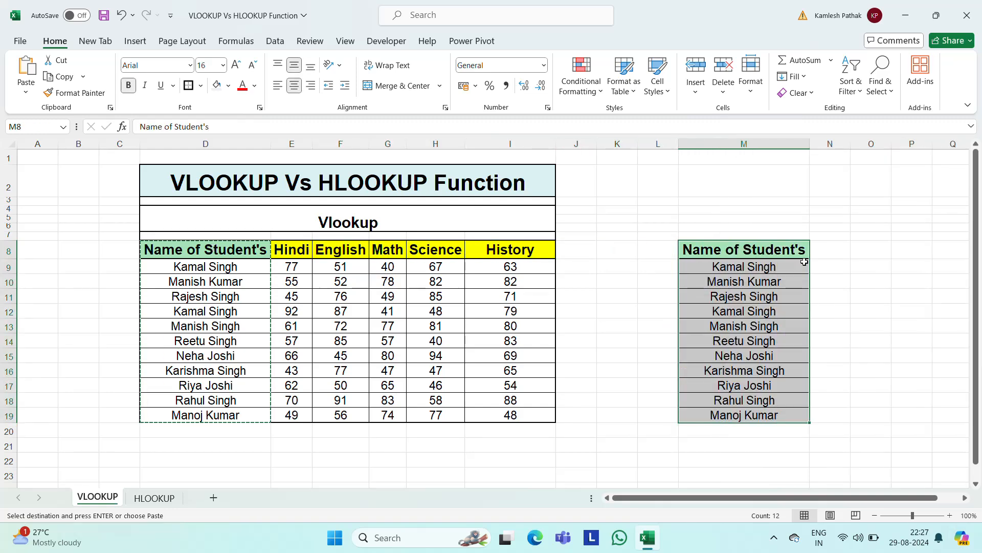
left_click(866, 248)
key("Right")
key("Right")
key("Right")
key("Right")
key("Right")
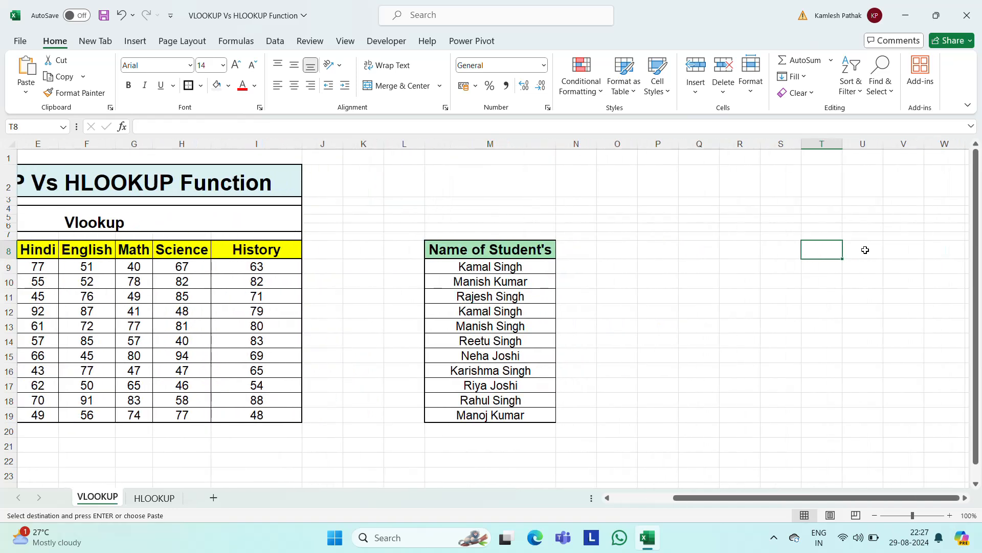
key("Left")
key("Left")
key("Left")
key("Left")
key("Left")
key("Left")
key("Left")
key("Left")
key("Left")
key("Left")
key("Left")
key("Left")
key("Left")
key("Left")
key("Left")
key("Left")
key("Left")
key("Left")
key("Left")
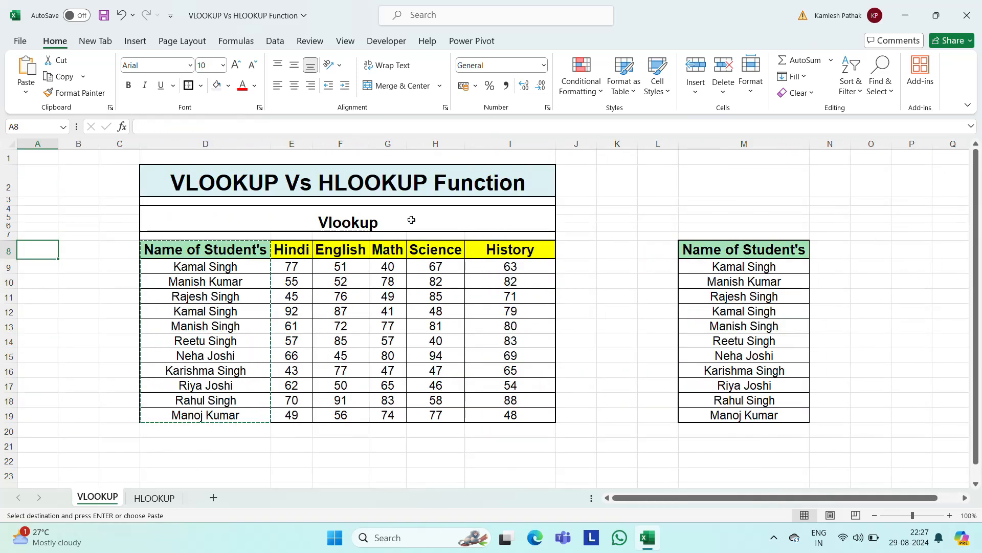
key("Escape")
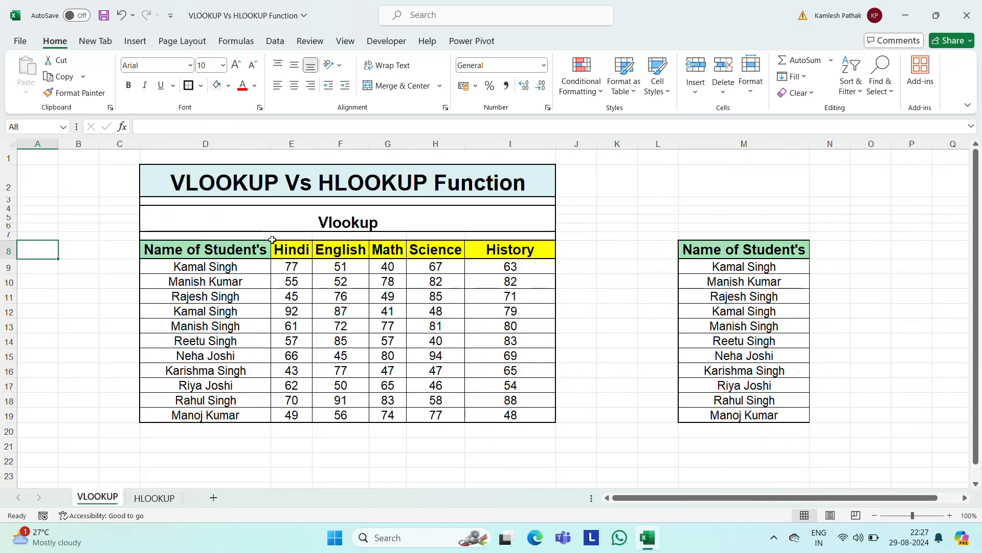
left_click(234, 251)
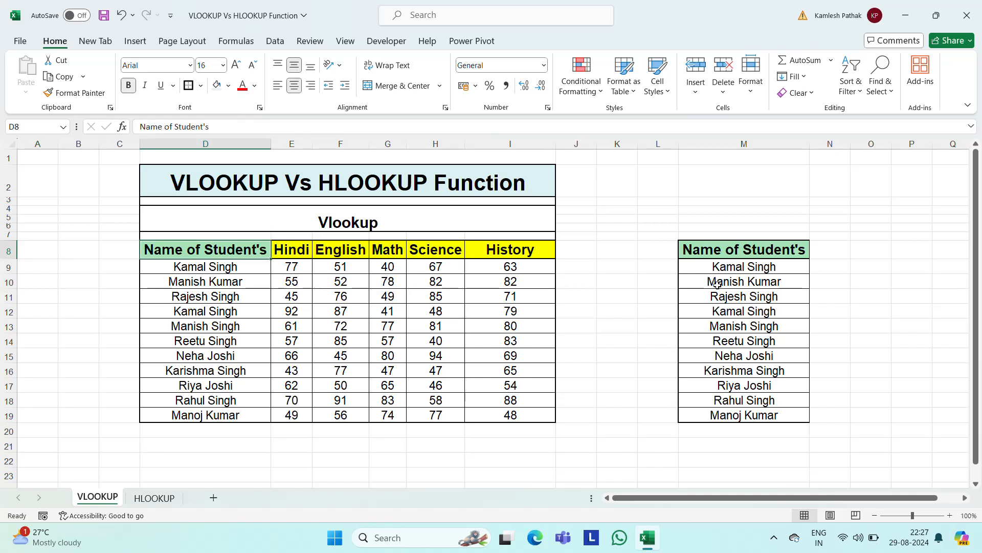
left_click(283, 254)
left_click(326, 253)
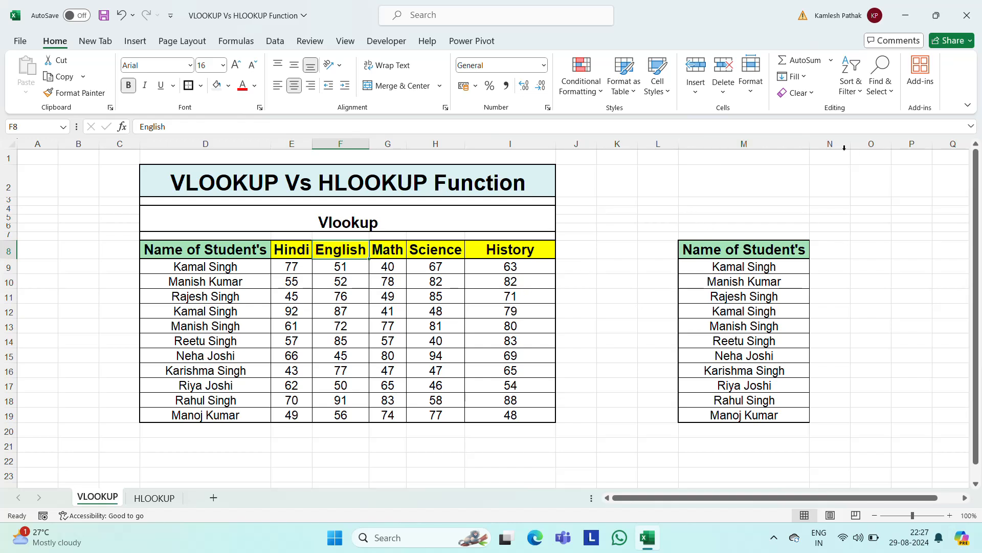
left_click(749, 245)
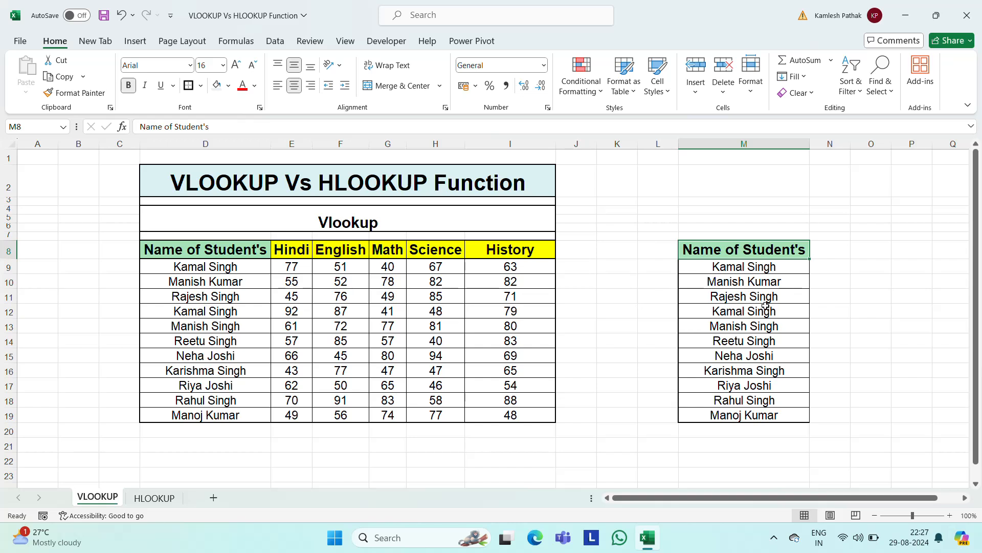
left_click(745, 293)
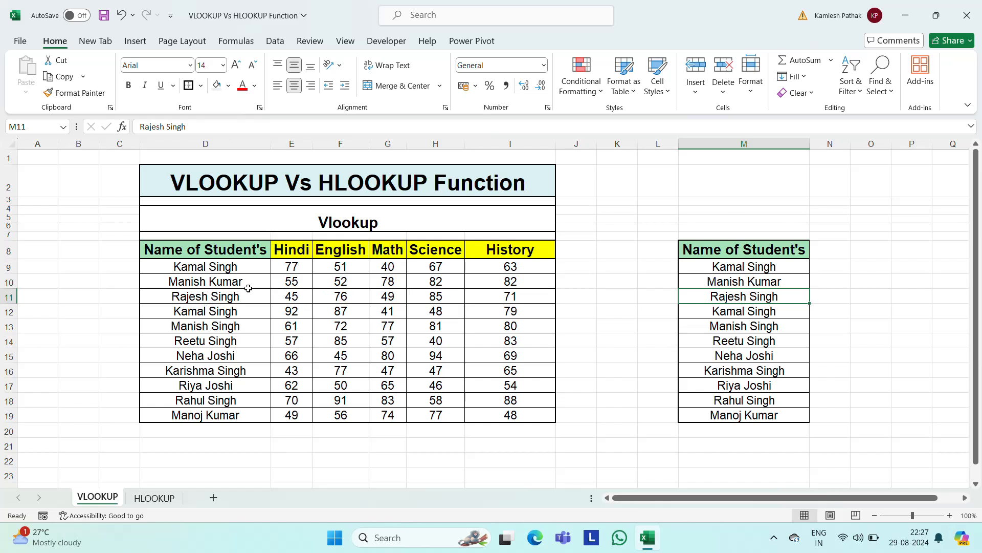
left_click(843, 249)
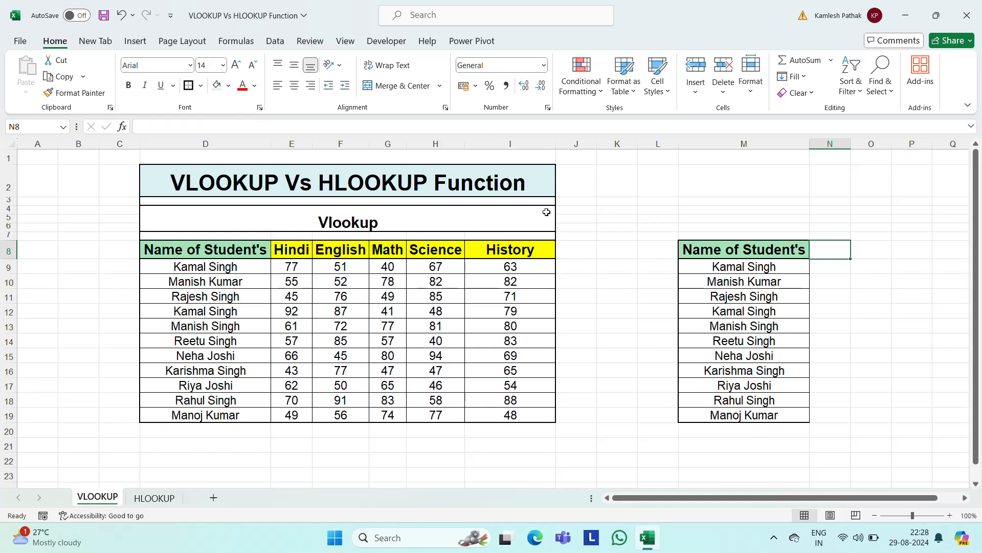
- Set the Vlookup heading's font size to 20 and align it vertically to the middle
left_click(378, 226)
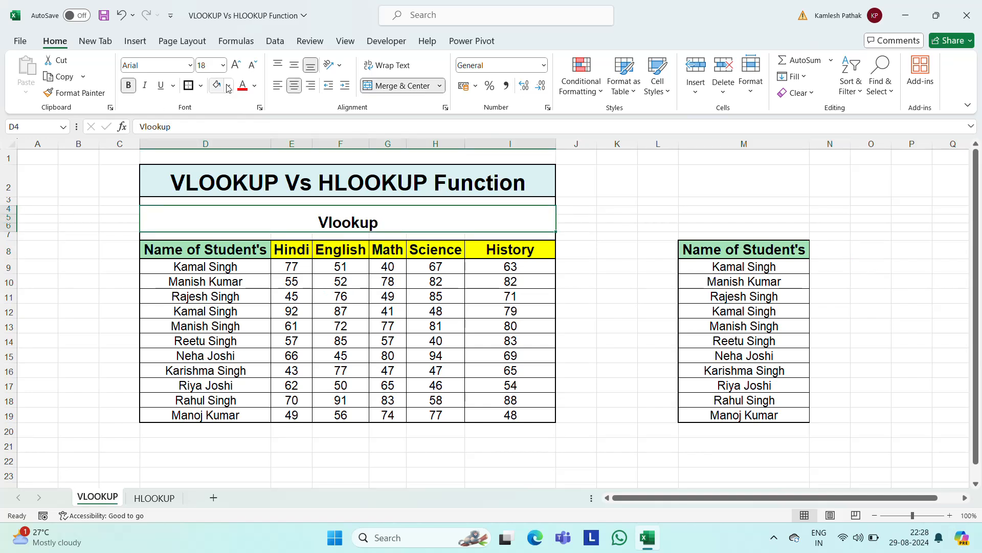
left_click(223, 65)
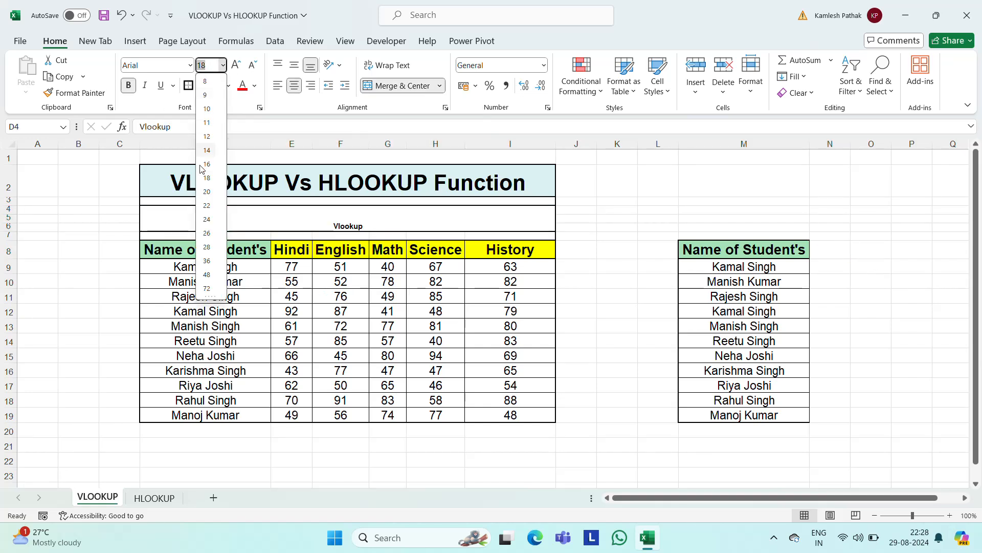
left_click(207, 192)
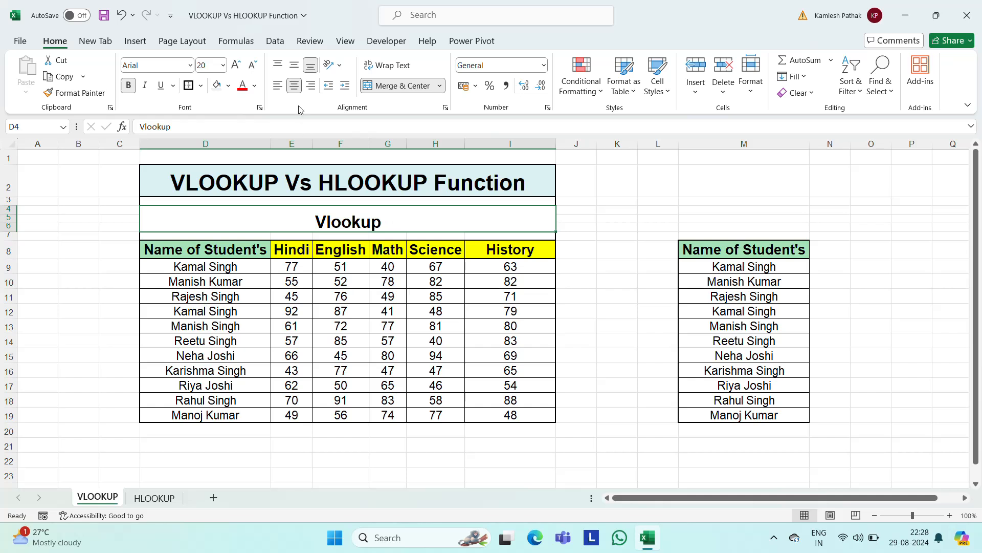
left_click(294, 65)
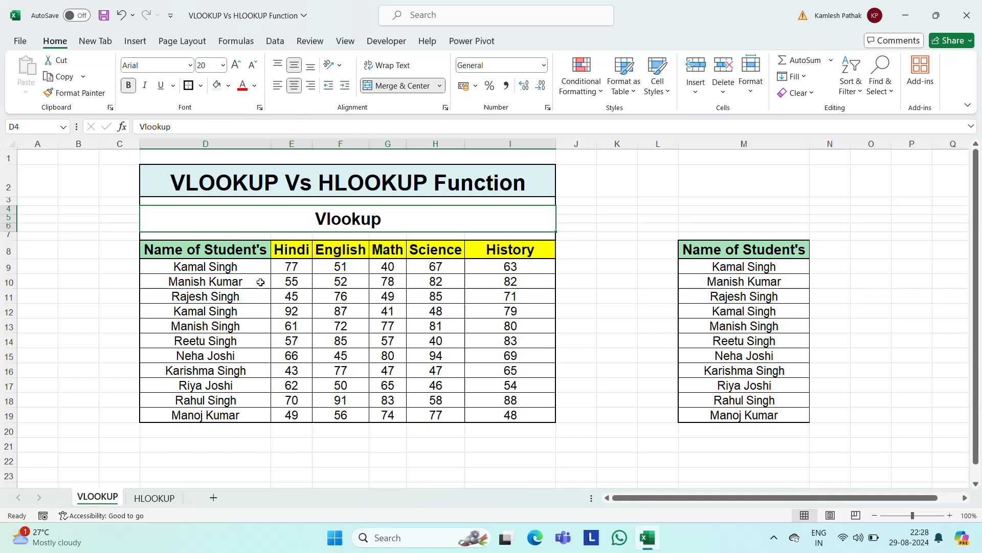
left_click(195, 280)
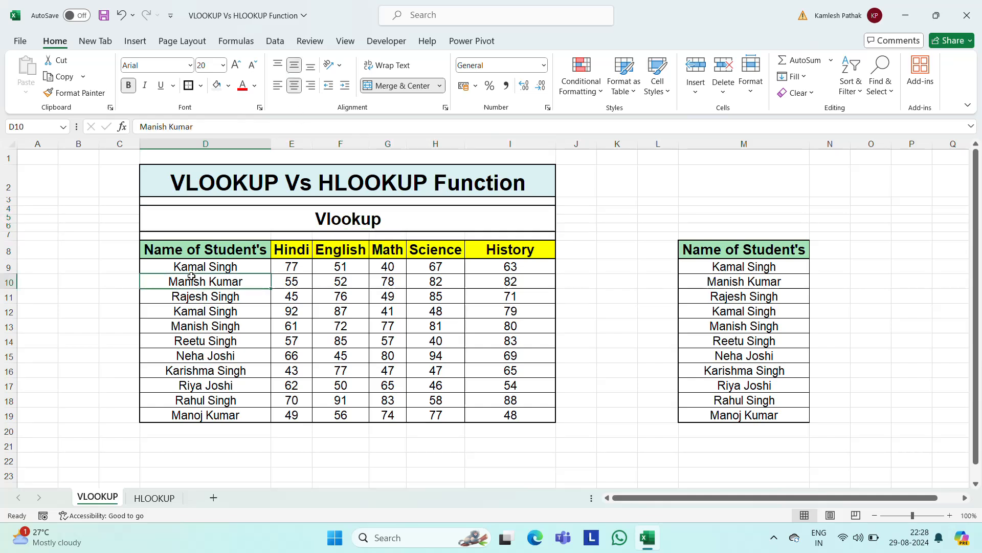
- Copy the Science header from H8 to N8, beside the second student name list, and widen column N to fit it
left_click(750, 255)
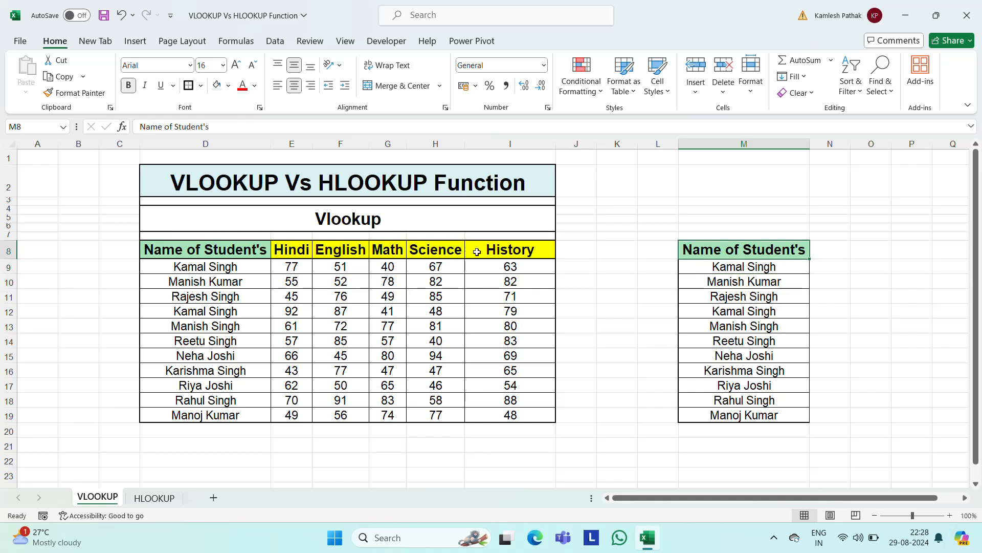
left_click(445, 250)
key("ctrl+c")
key("Right")
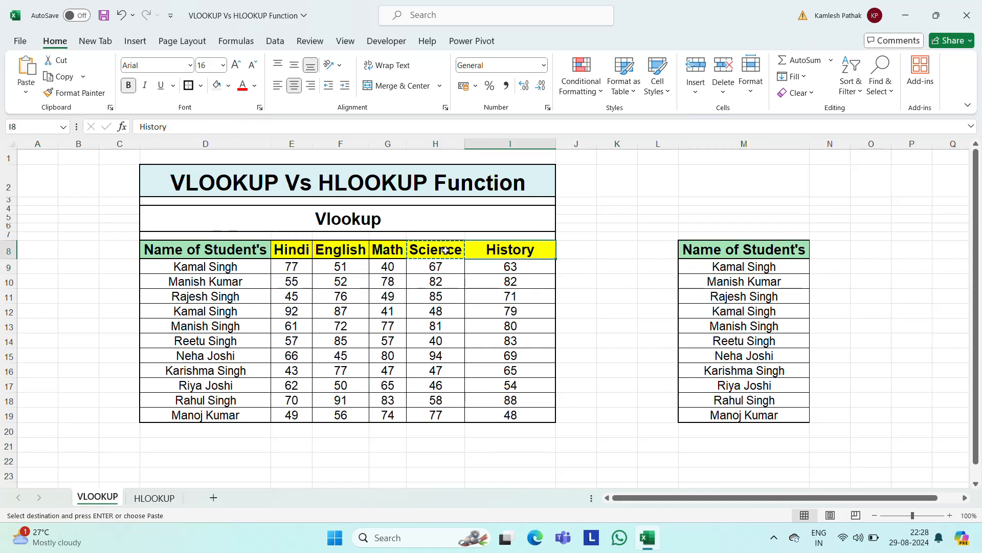
key("Right")
key("Right")
key("Right")
key("Right")
key("Right")
key("ctrl+v")
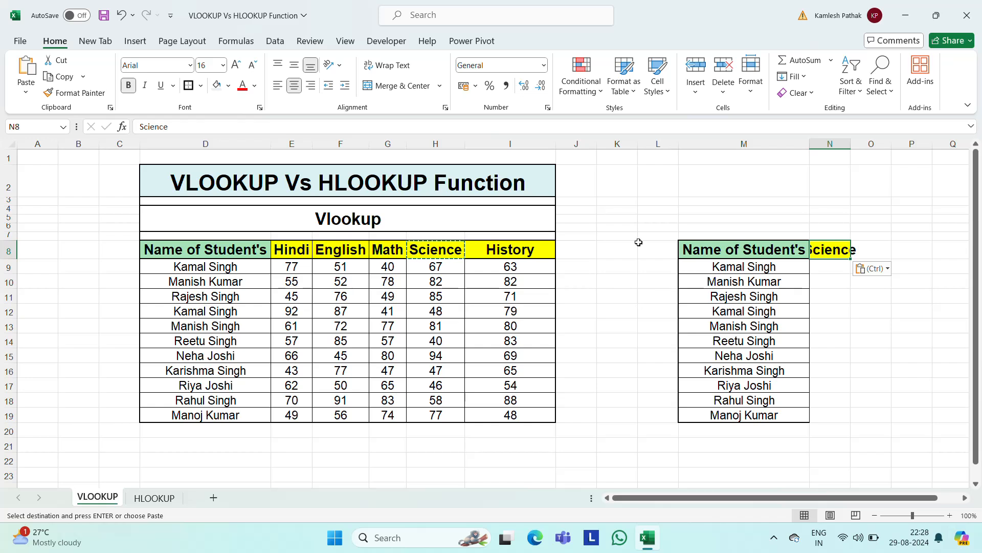
left_click_drag(851, 144, 916, 144)
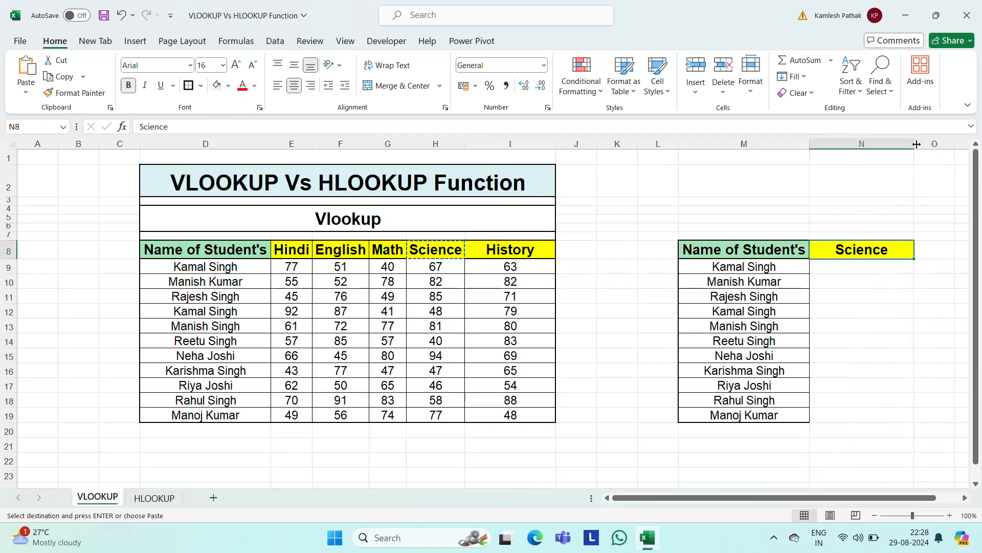
- Examine the Name of Student's and Science headers in both tables, including the header span D8:H8, and clear the pending copy selection
left_click(859, 265)
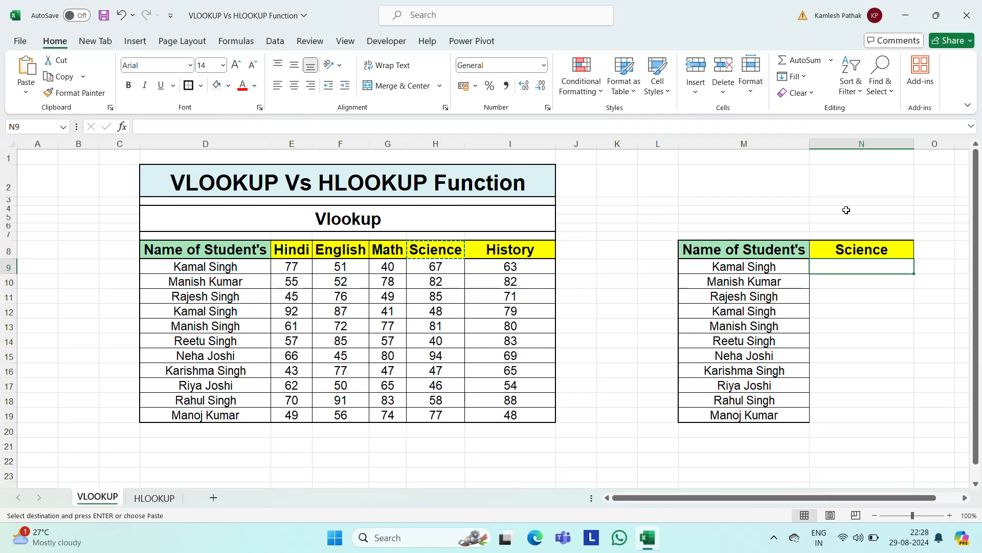
left_click(749, 247)
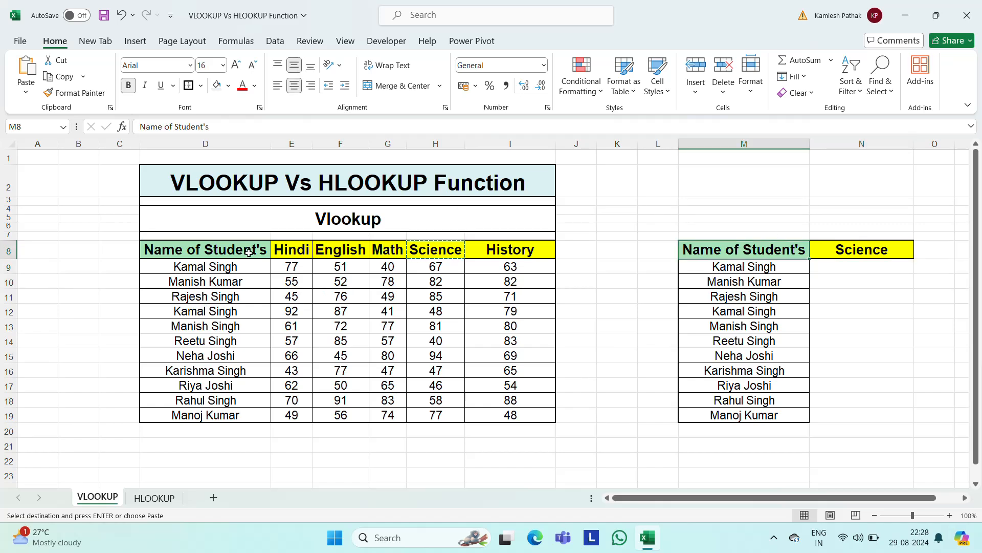
left_click(224, 246)
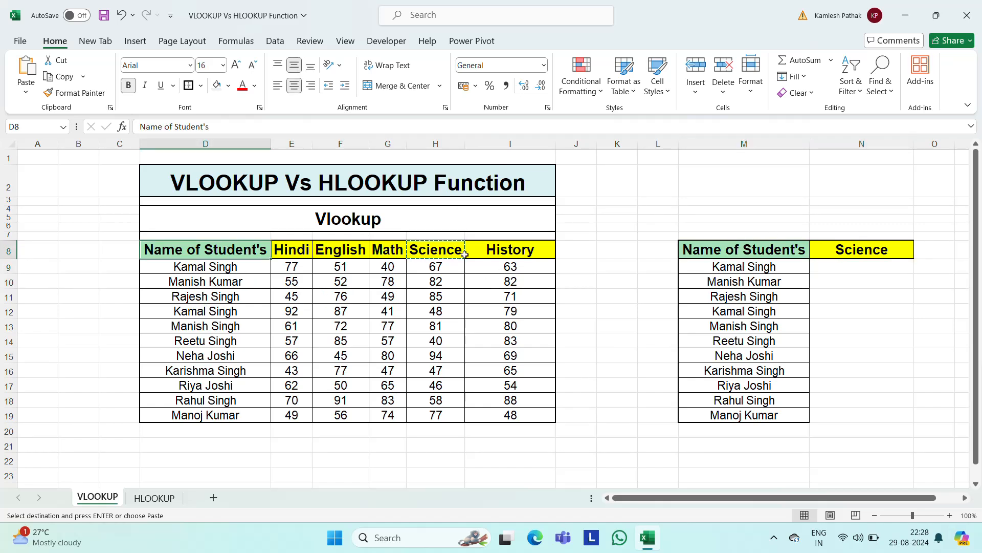
left_click(445, 250)
left_click(883, 270)
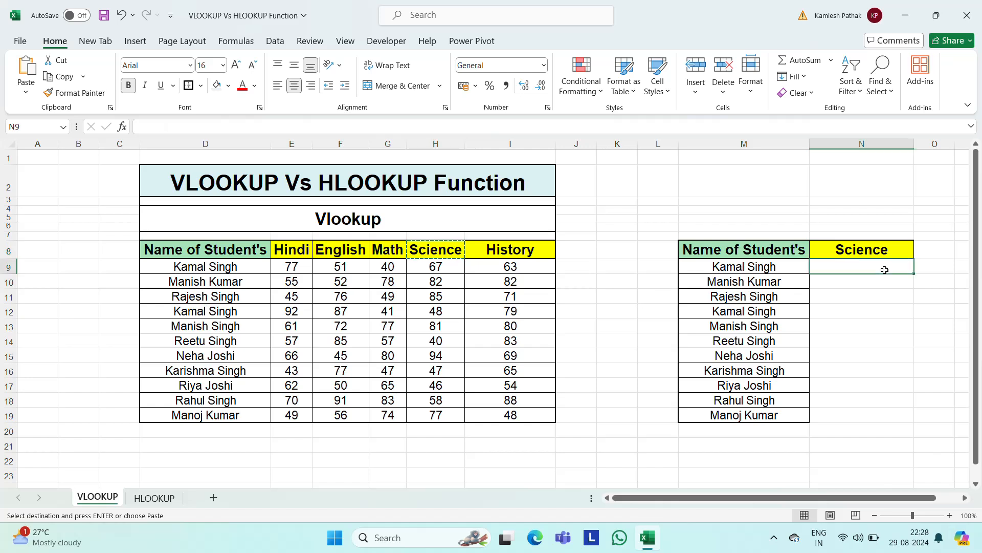
key("Escape")
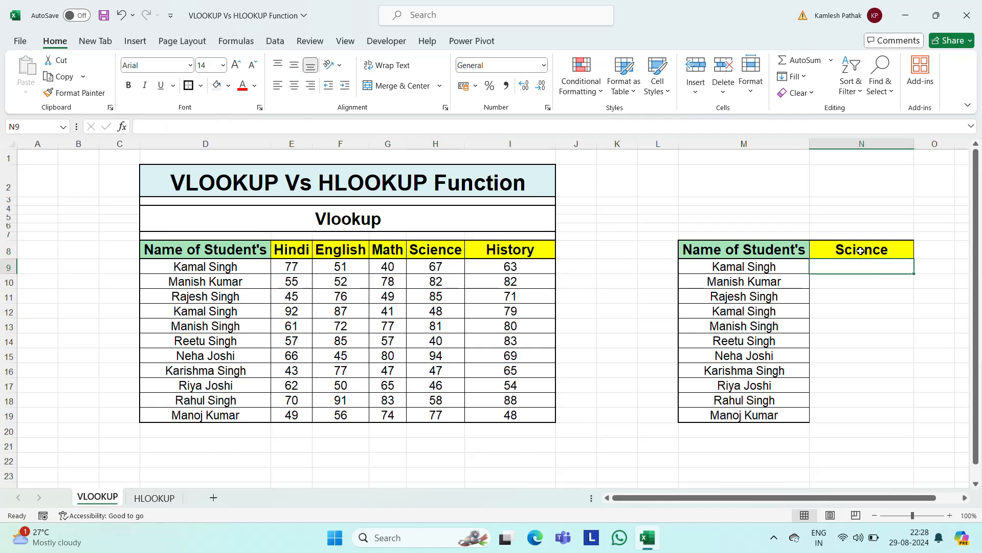
left_click(201, 246)
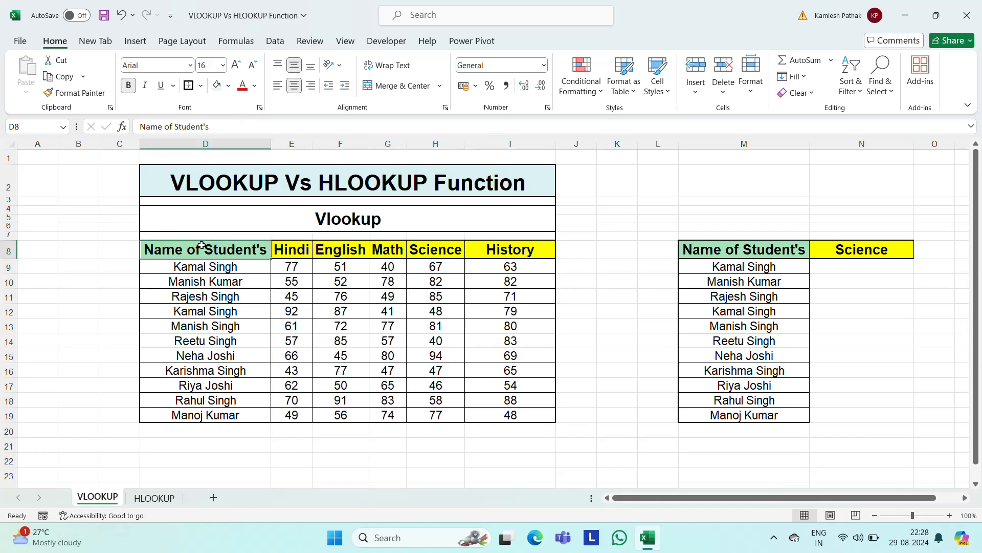
key("shift+Right")
key("shift+Right")
key("shift+Right")
key("shift+Right")
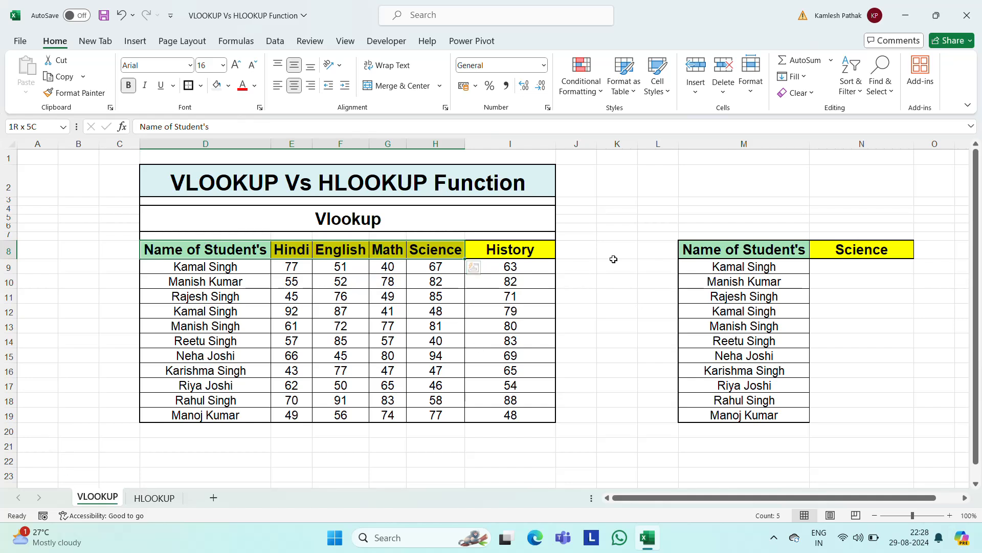
left_click(871, 256)
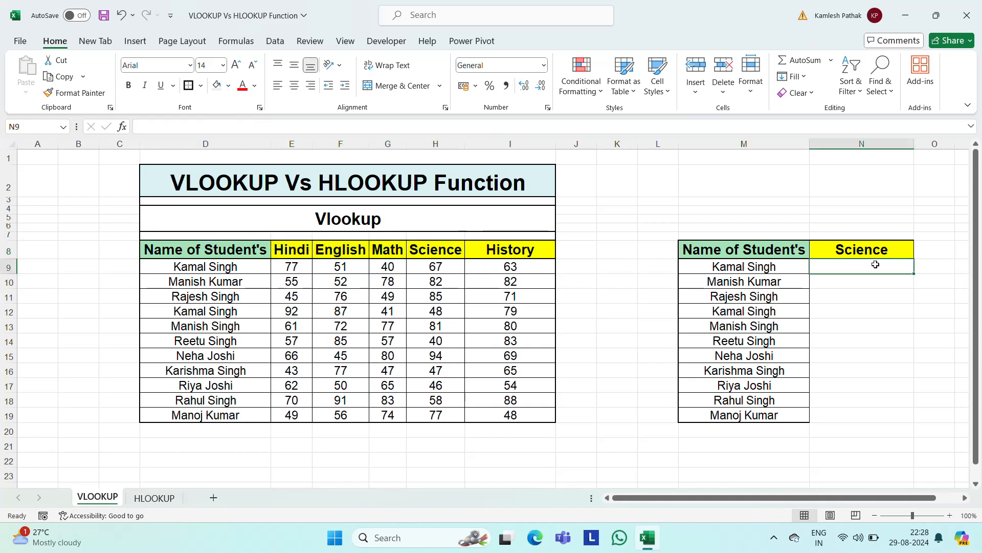
key("Left")
key("Right")
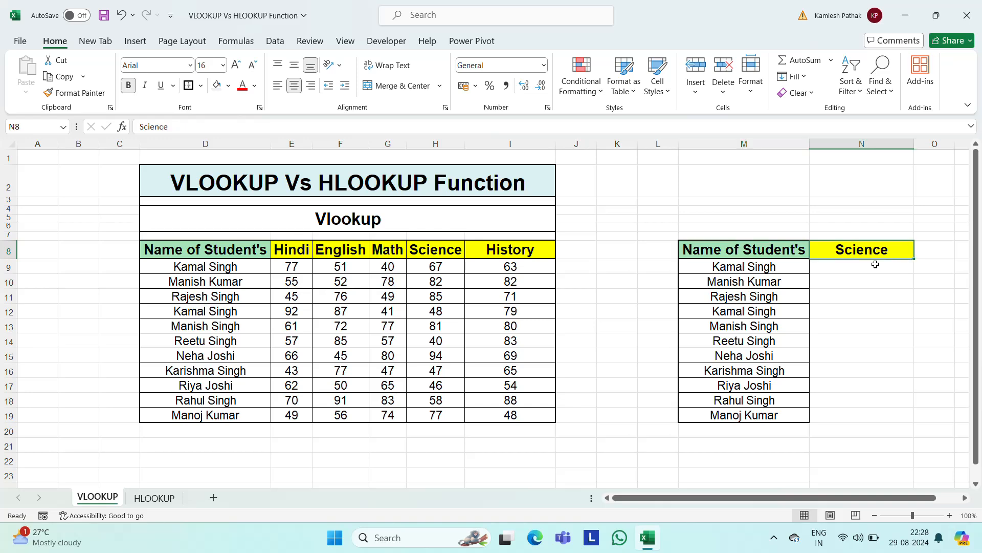
key("Down")
scroll(876, 264, "right", 1)
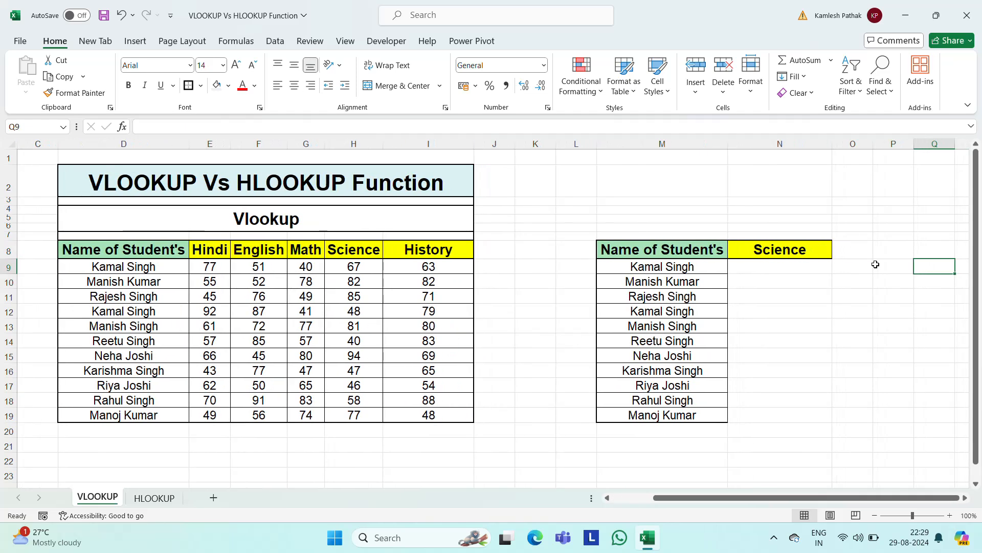
left_click(373, 253)
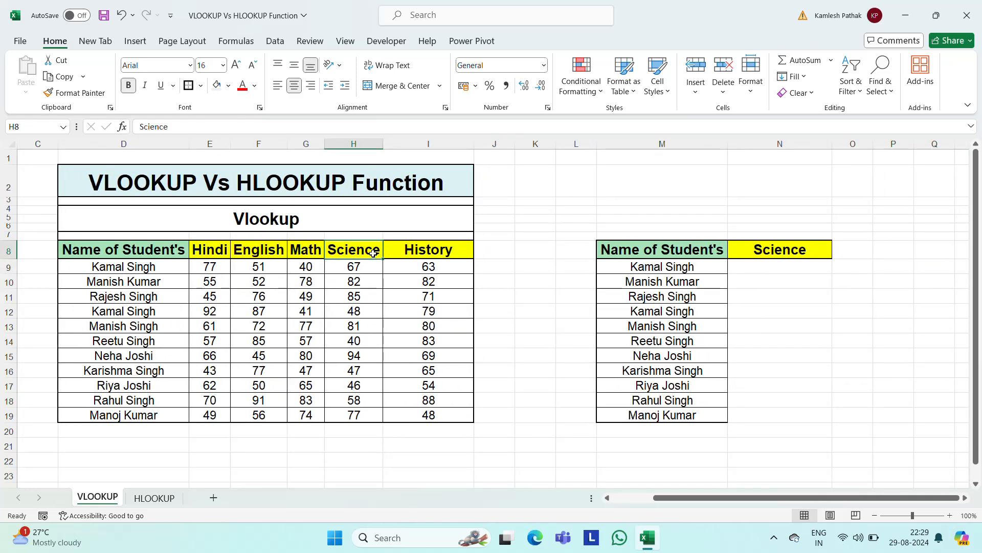
- Start a VLOOKUP formula in N9 with the first student's name in M9 as the lookup value
left_click(793, 269)
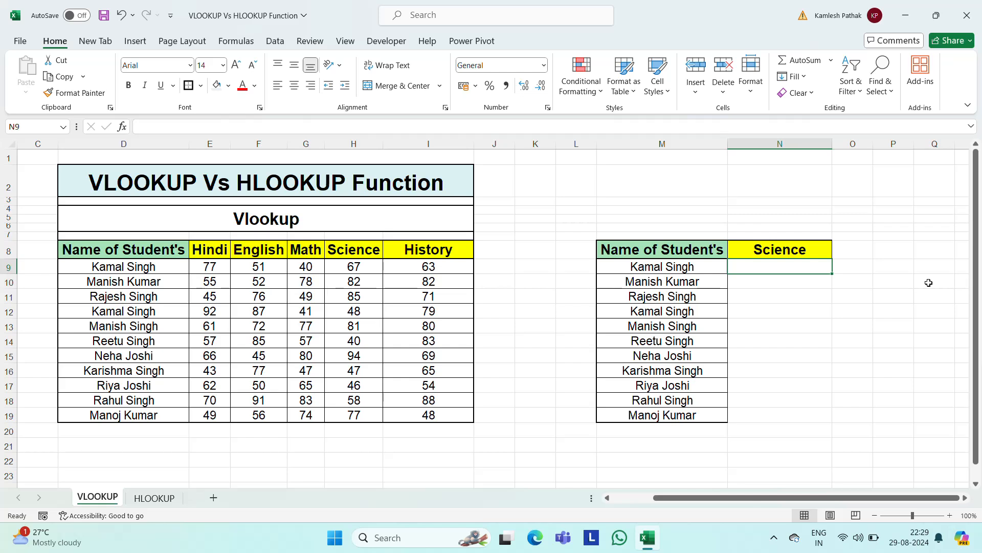
type("=vl")
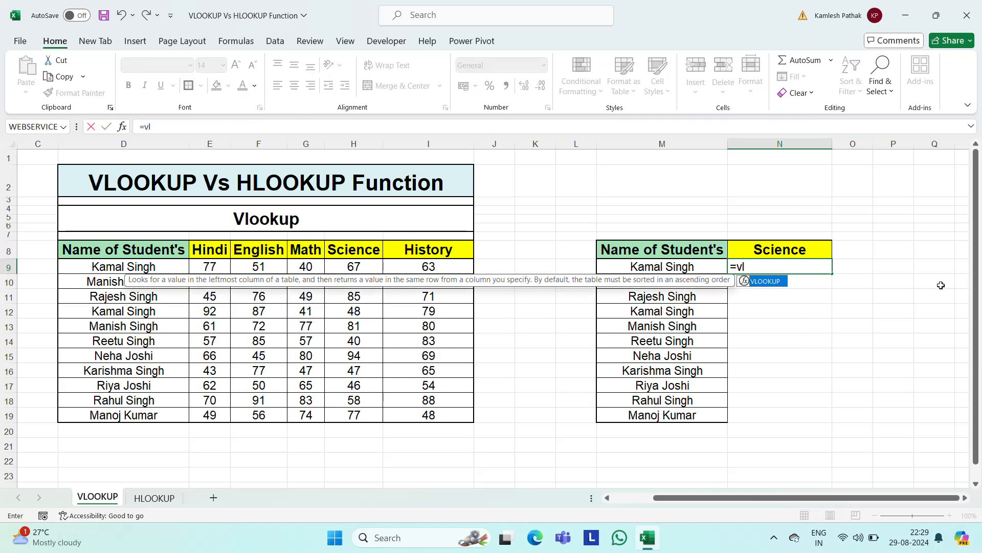
key("Tab")
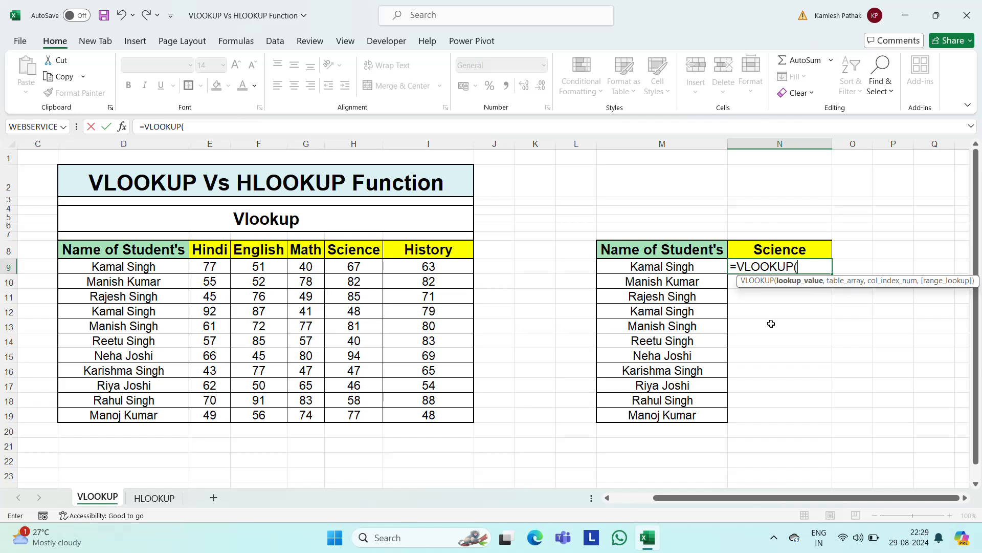
left_click(658, 266)
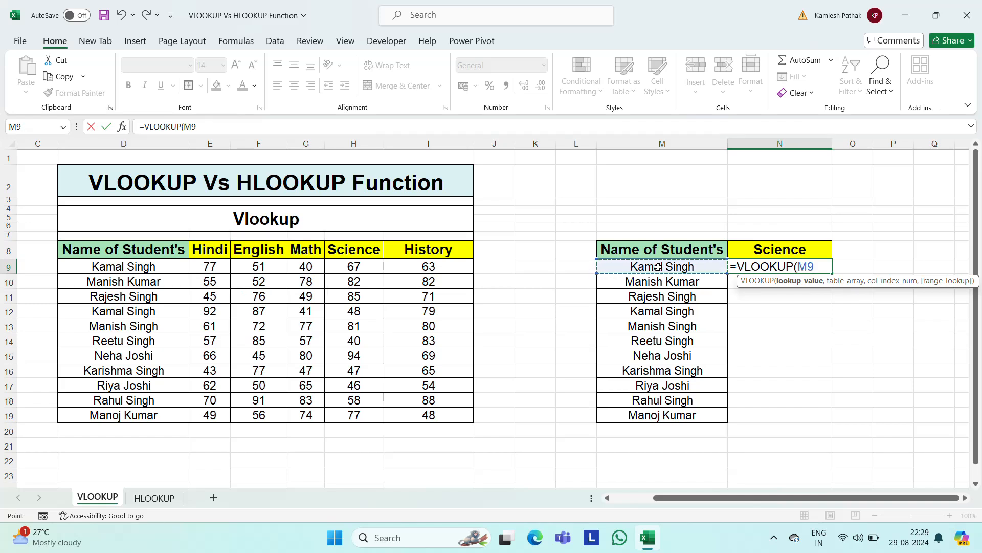
key("ctrl+shift+Down")
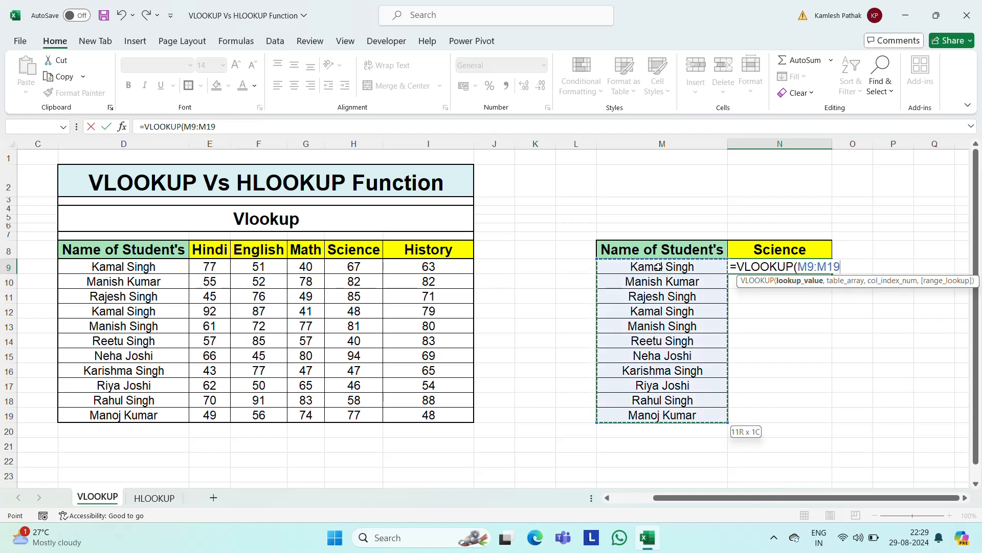
key("BackSpace")
key("BackSpace")
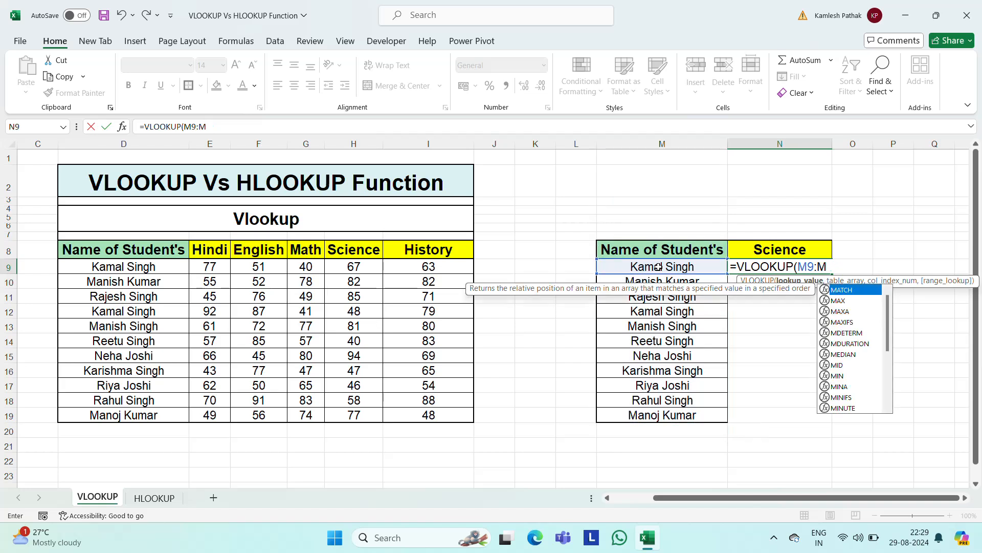
key("BackSpace")
key("BackSpace")
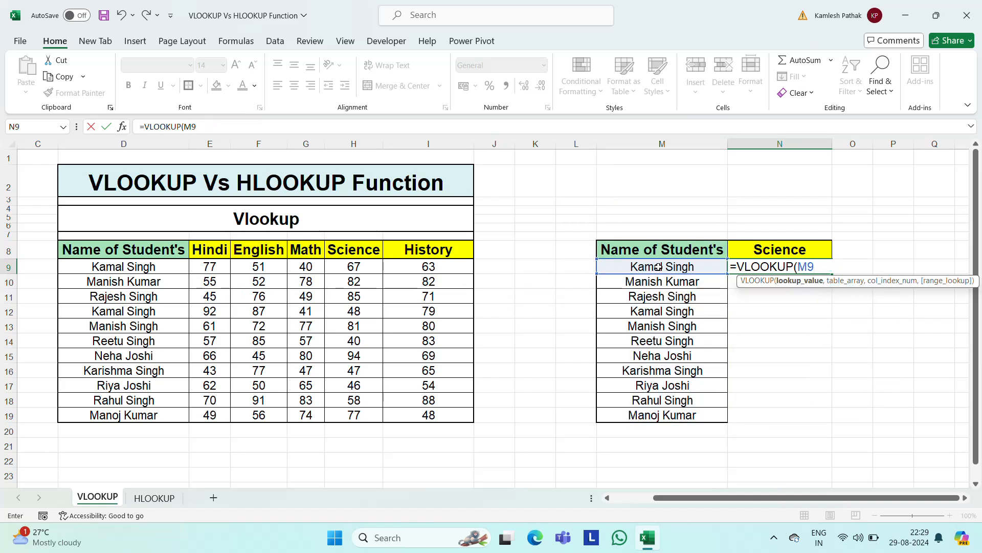
- Complete the N9 VLOOKUP formula with table array D8:I19, column index 5 and FALSE for an exact match
type(",")
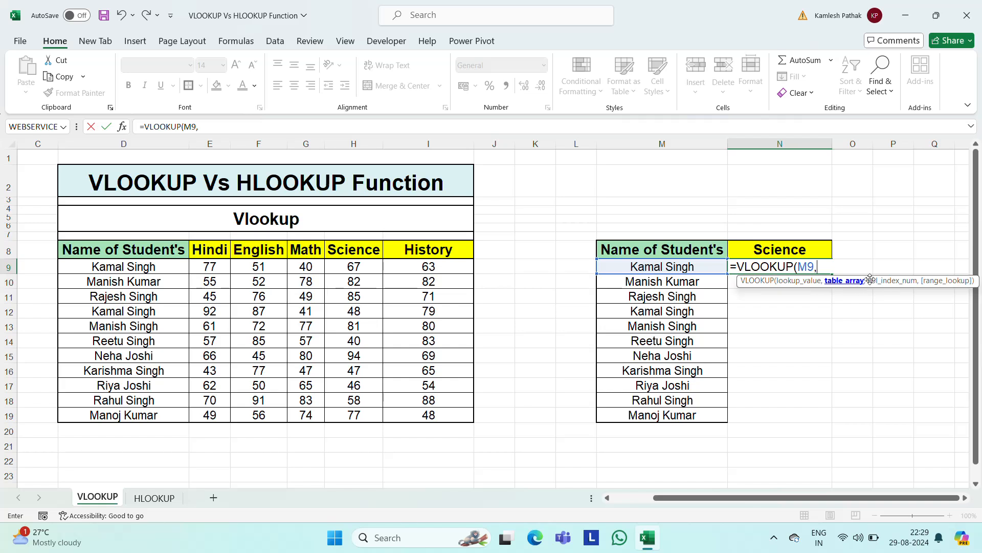
left_click_drag(118, 249, 471, 420)
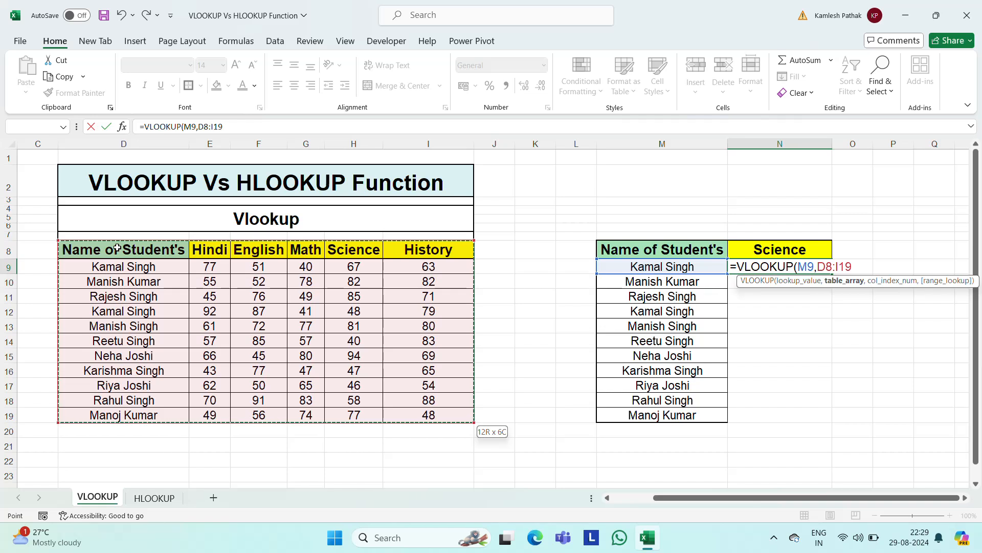
type(",")
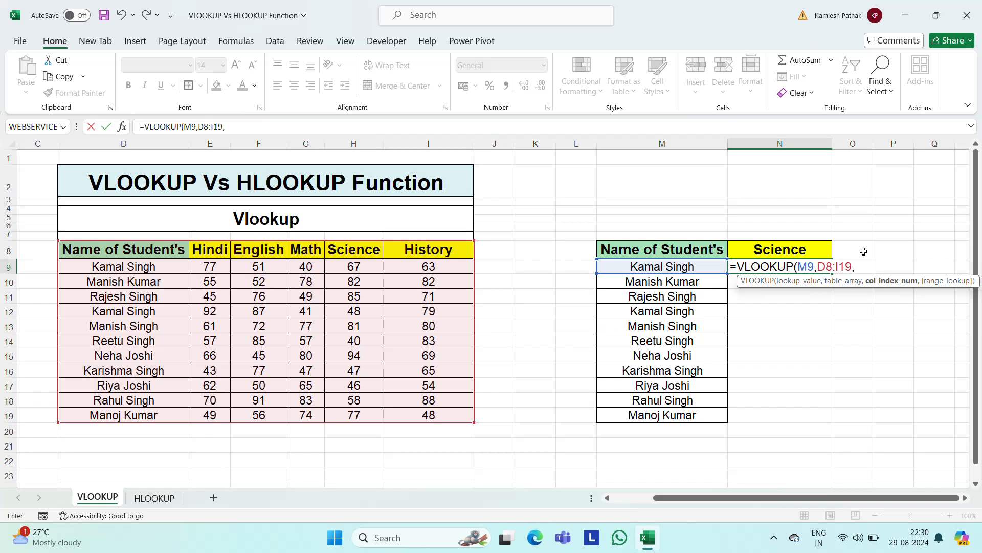
type("5")
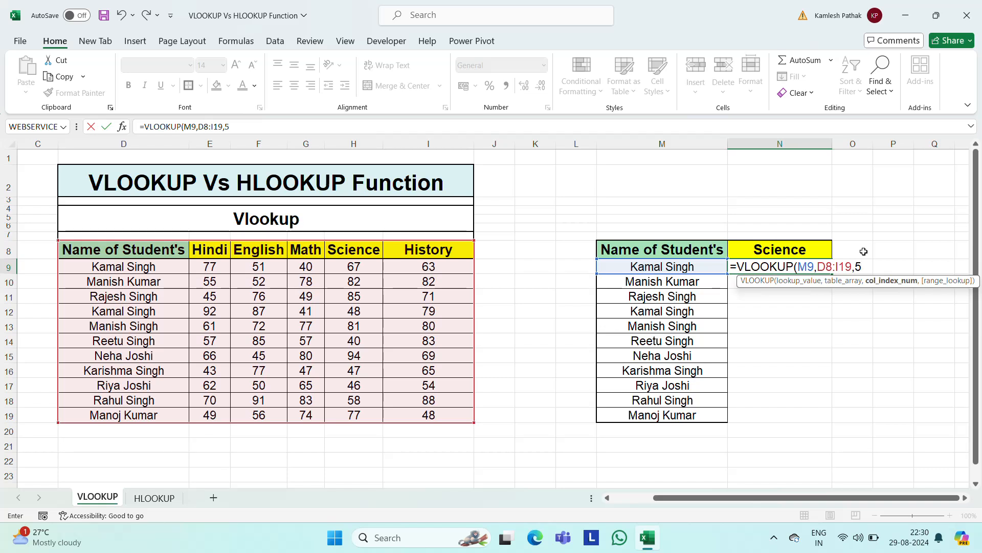
type(",")
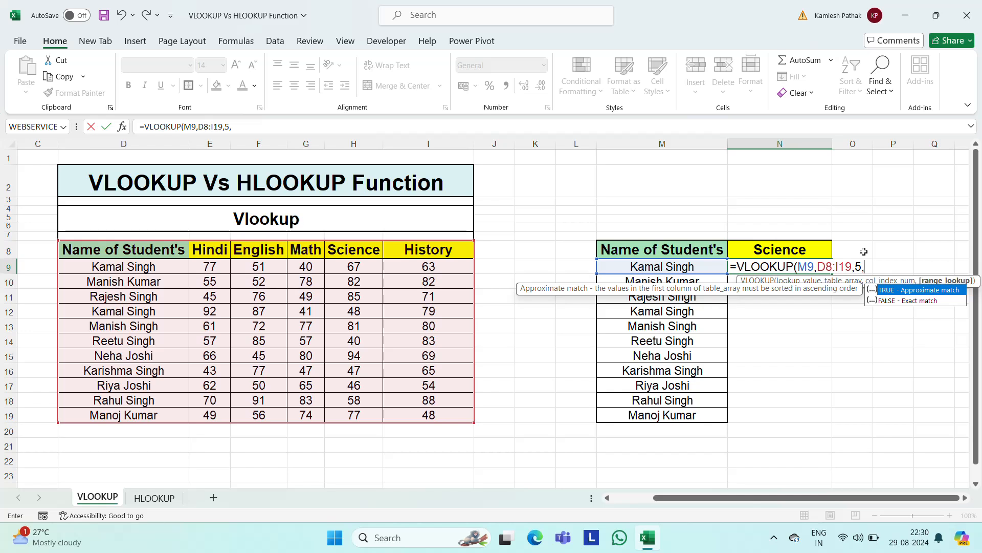
key("Down")
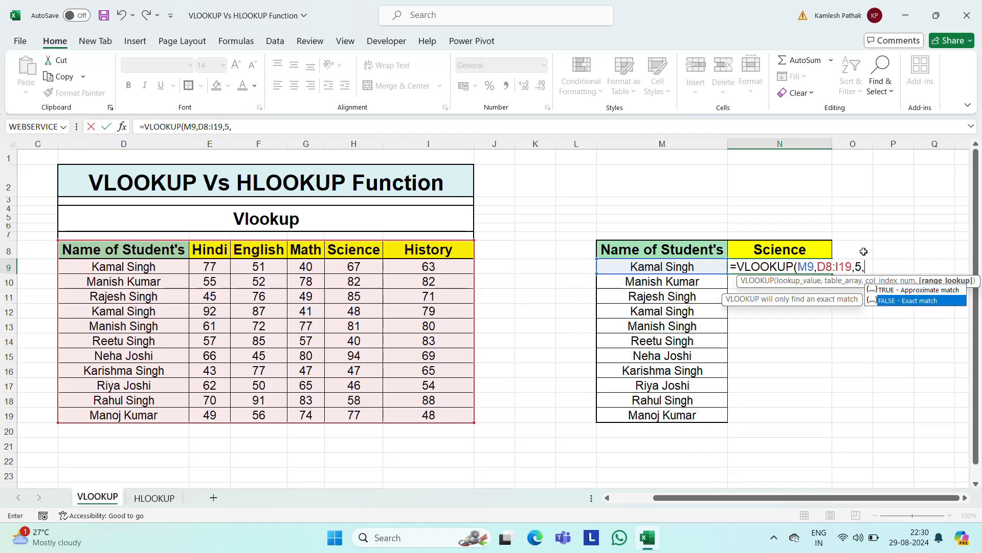
key("Tab")
key("Return")
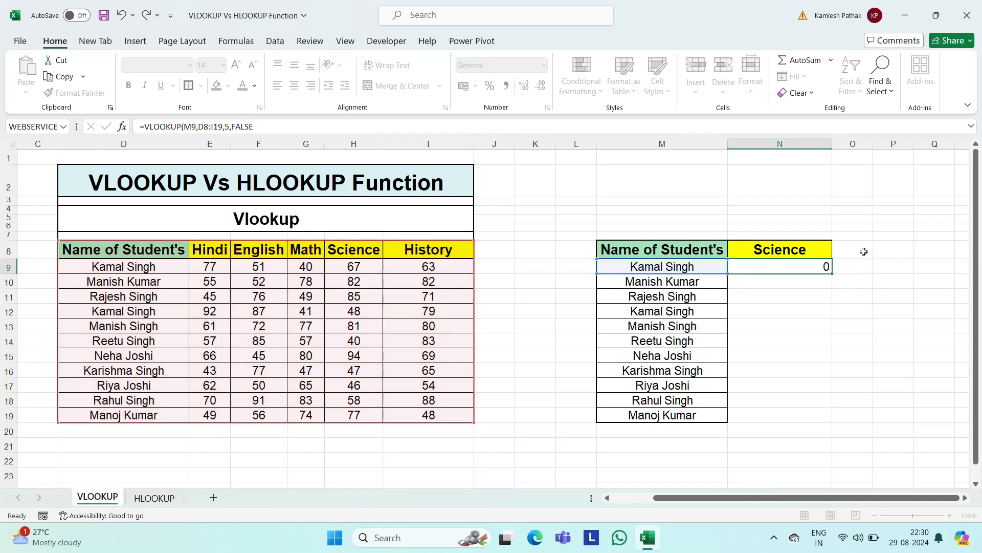
- Fill the VLOOKUP formula from N9 down to N19 and center the results horizontally
left_click(791, 266)
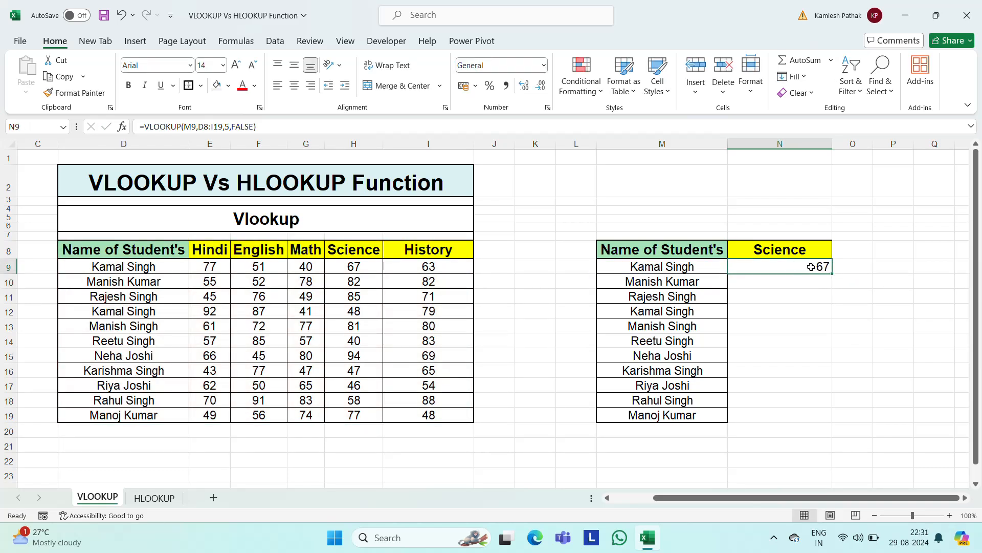
double_click(833, 274)
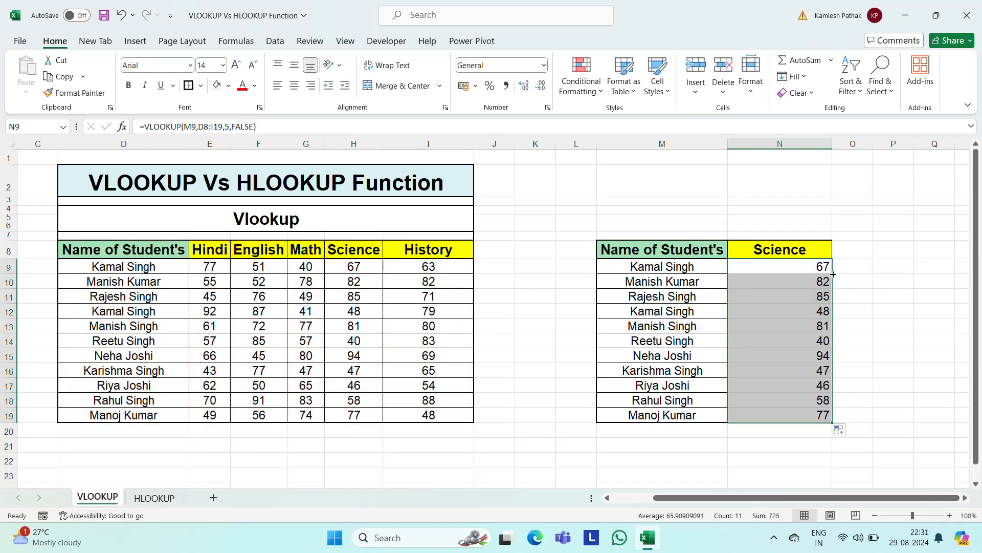
left_click(294, 86)
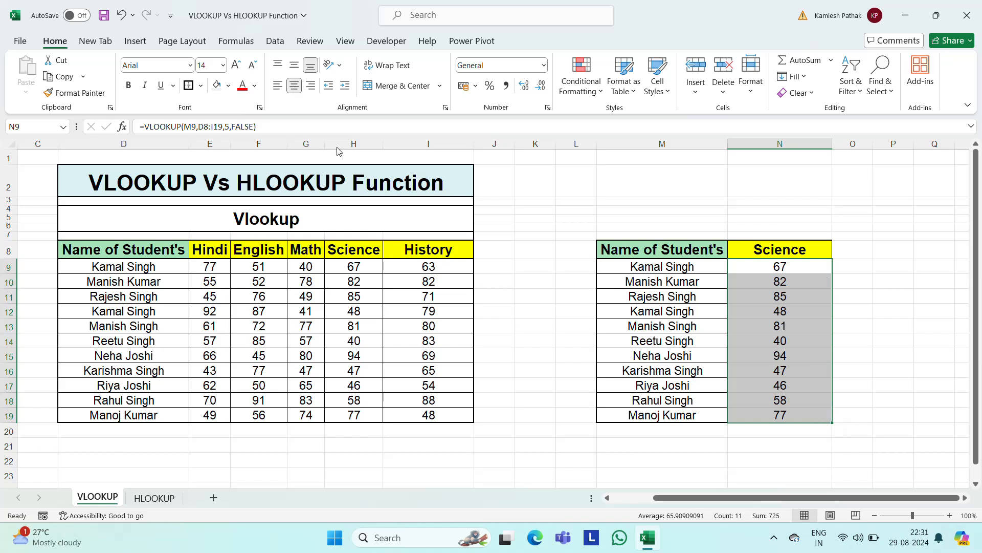
- Compare the source table's Science marks in H8:H19 with the VLOOKUP results under Science in column N
left_click(809, 269)
key("Left")
key("Left")
key("Left")
key("Left")
key("Left")
key("Left")
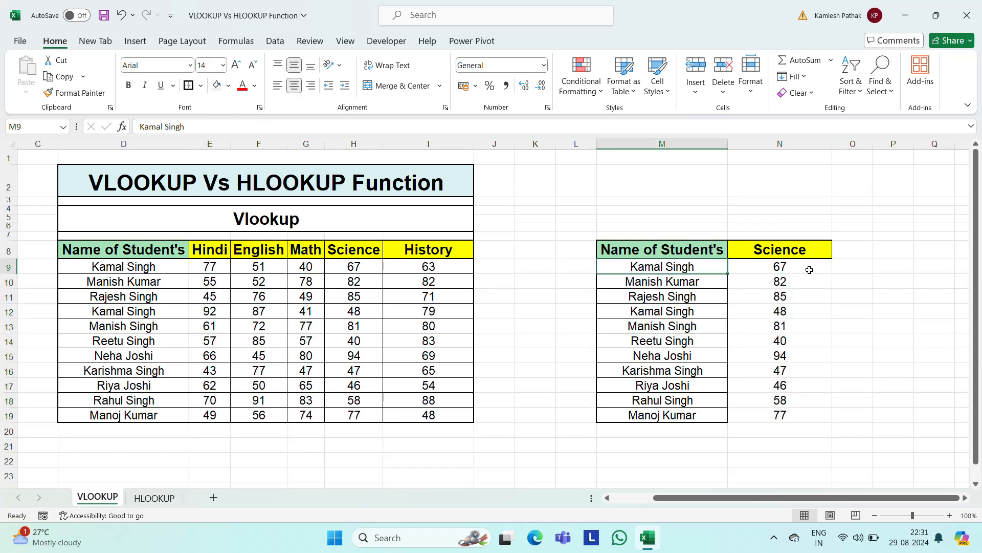
key("Up")
key("shift+Down")
key("shift+Down")
key("shift+Down")
key("shift+Down")
key("shift+Down")
key("shift+Down")
key("shift+Down")
key("shift+Down")
key("shift+Down")
key("shift+Down")
key("shift+Down")
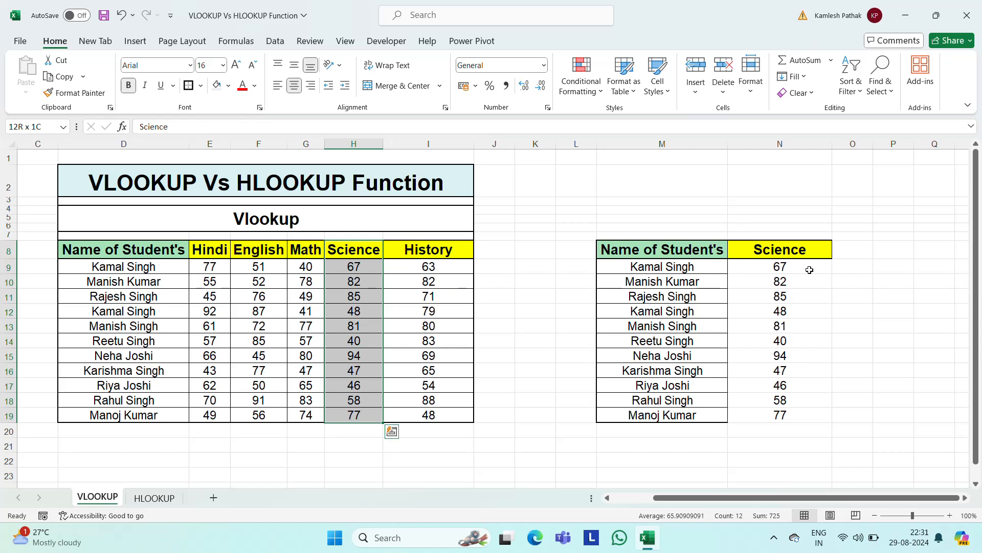
key("Right")
key("Right")
key("Right")
key("Right")
key("Right")
key("Right")
key("Right")
key("Left")
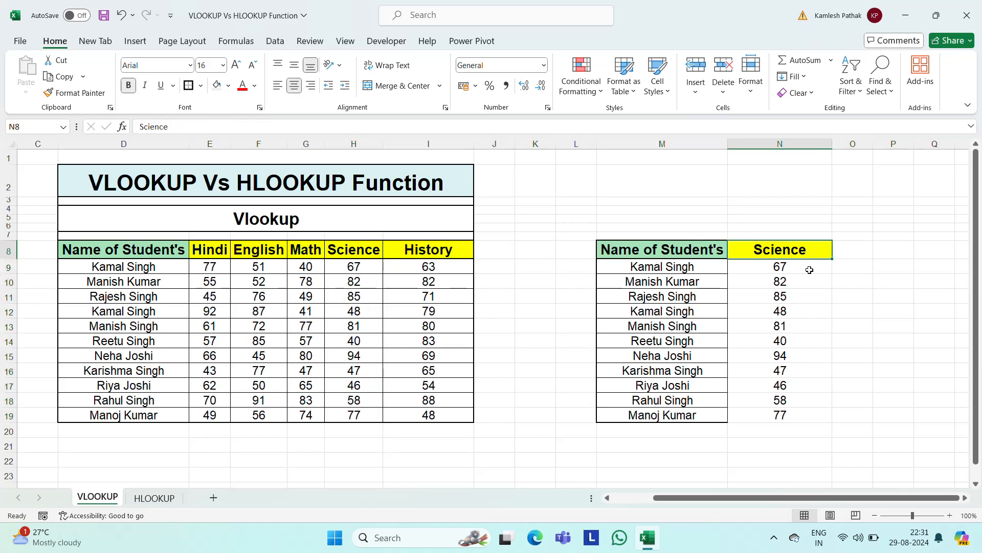
- Examine the arguments and highlighted source range of the VLOOKUP formula in N9
key("Down")
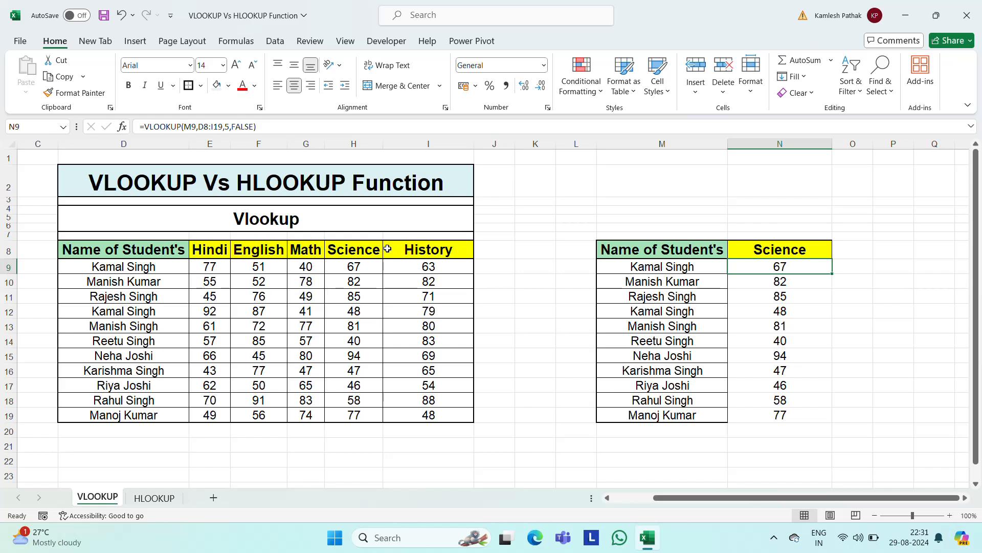
key("F2")
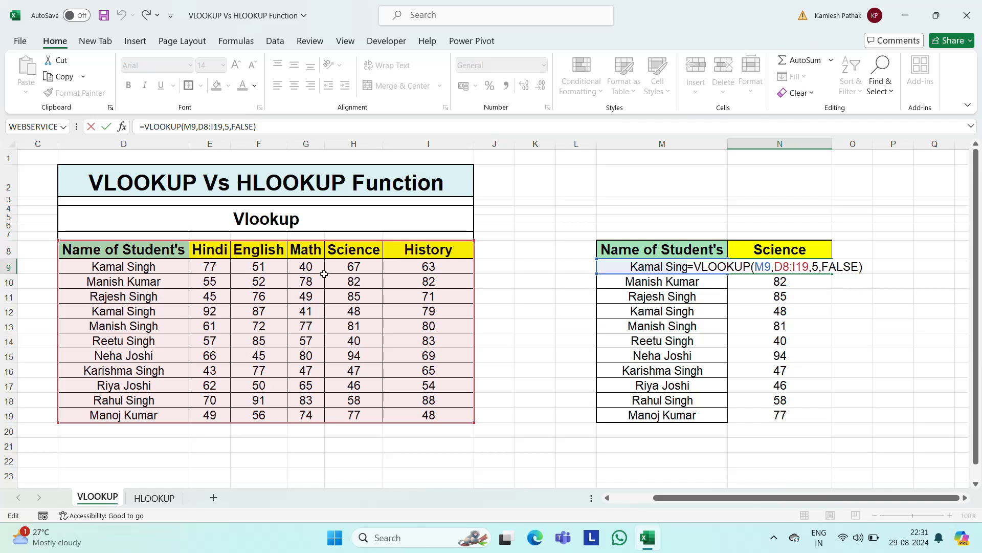
key("ctrl+Return")
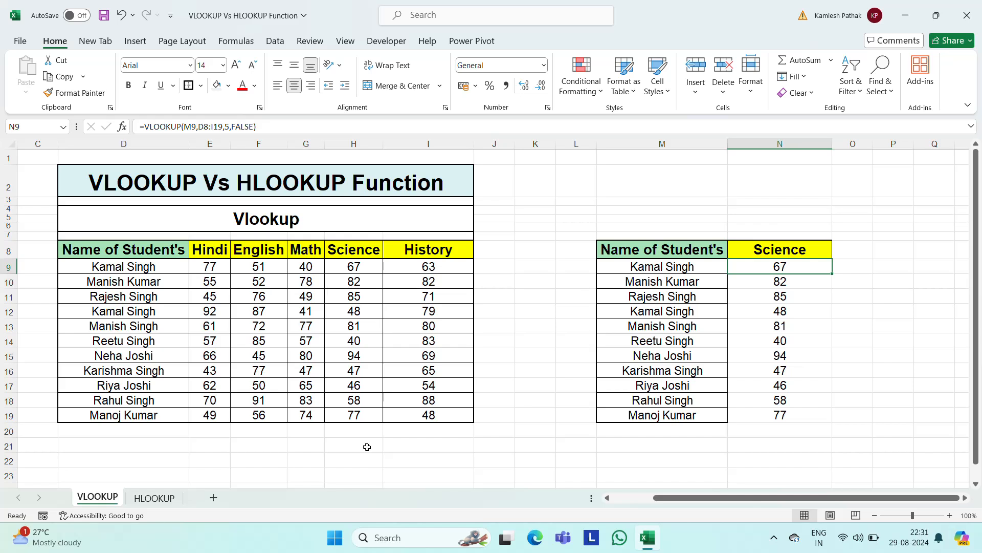
- Change the table array in N9's VLOOKUP formula to the absolute range $D$8:$I$19
key("F2")
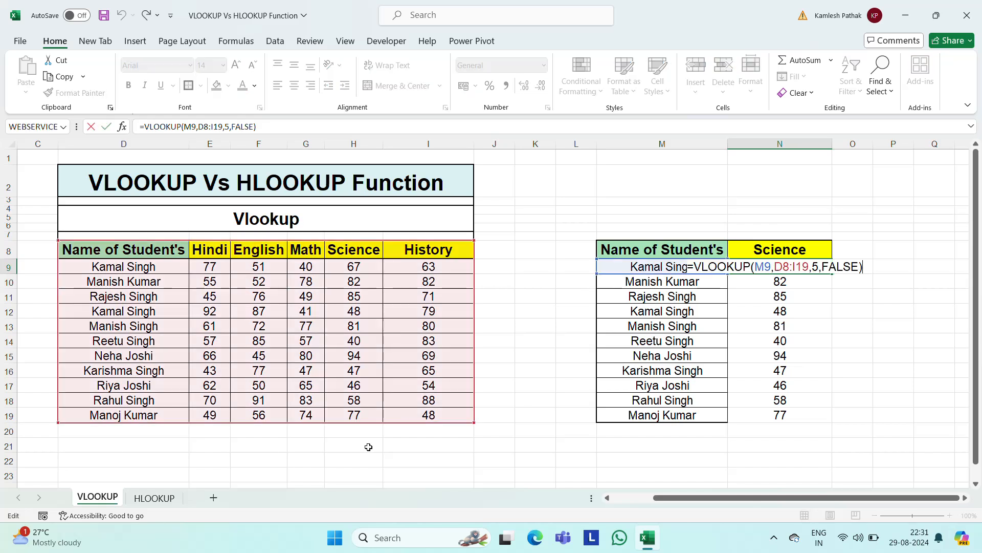
left_click(774, 266)
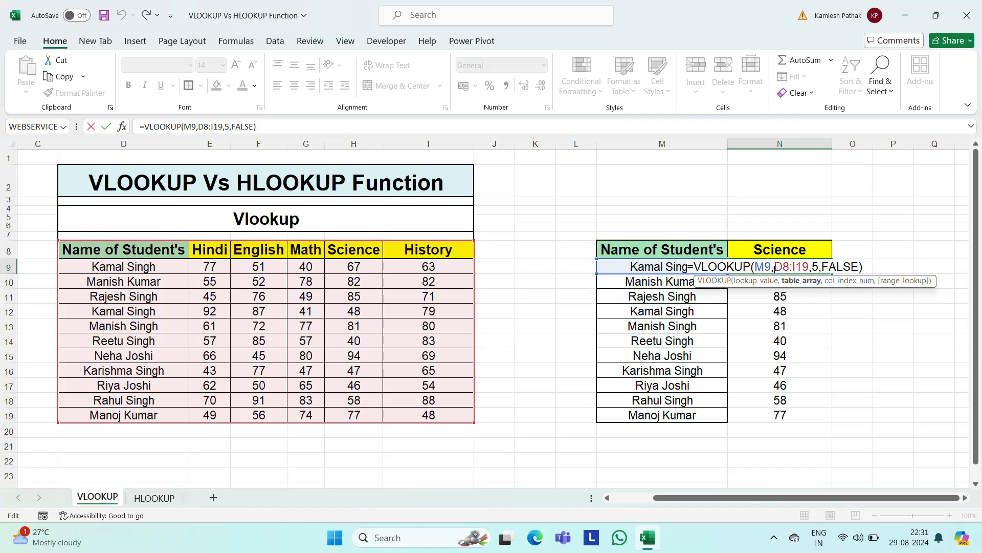
type("$")
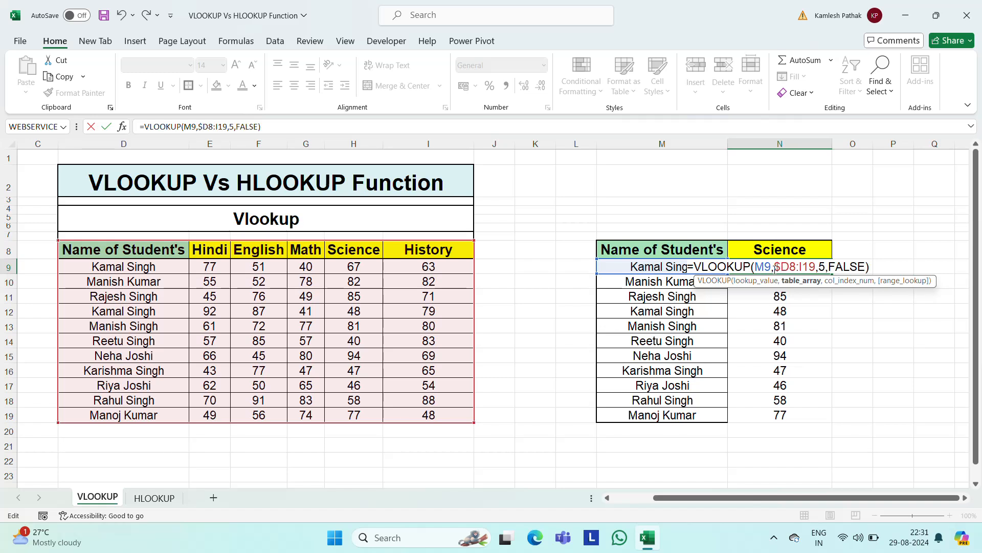
key("Right")
type("$D")
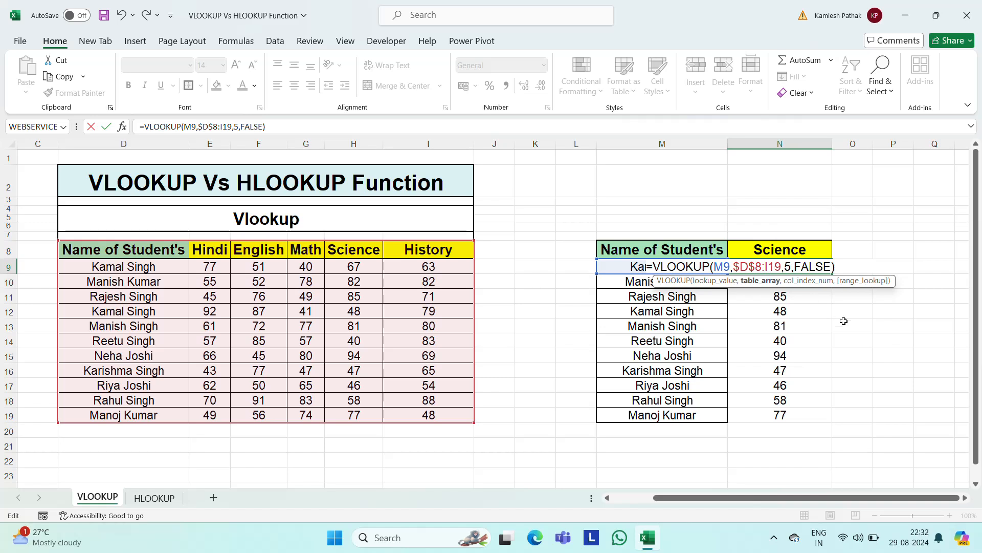
type("$8:")
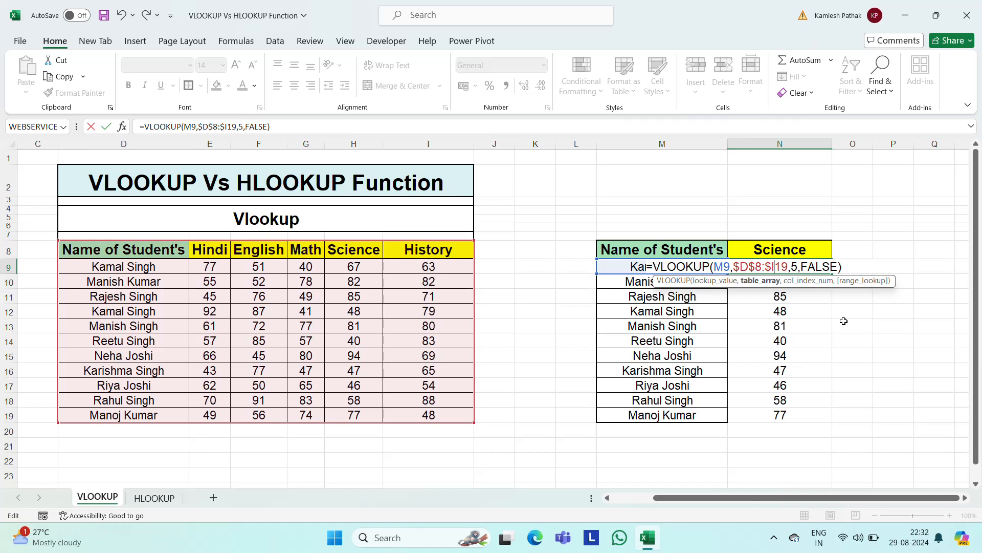
type("$")
key("Return")
key("Up")
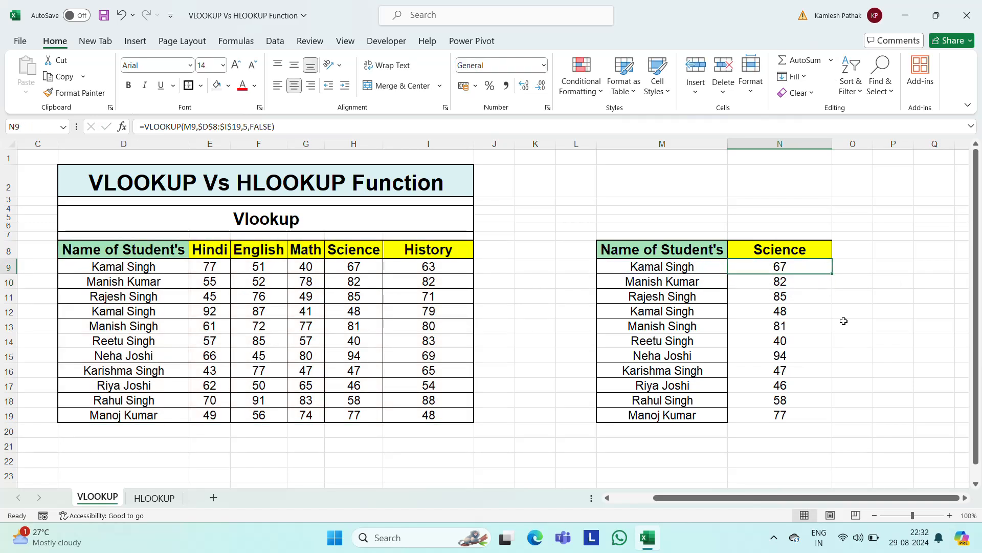
- Copy the VLOOKUP formula with the absolute table array from N9 down through N19
key("ctrl+c")
key("ctrl+shift+Down")
key("ctrl+v")
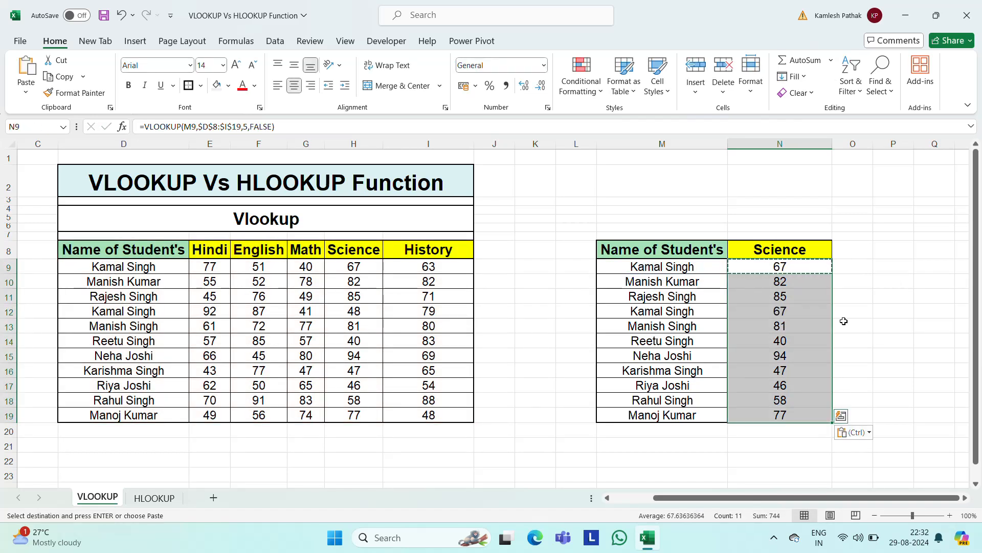
key("Escape")
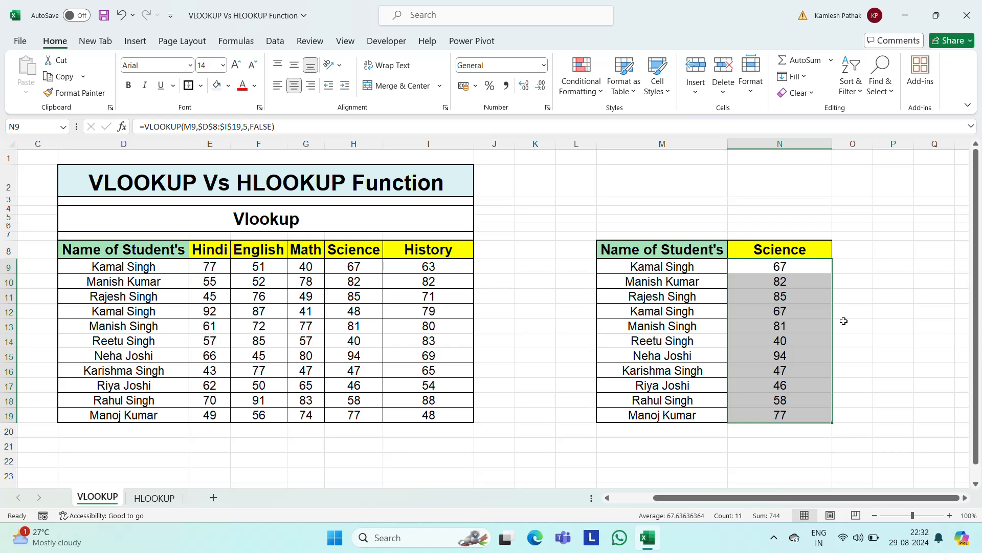
key("Down")
key("Up")
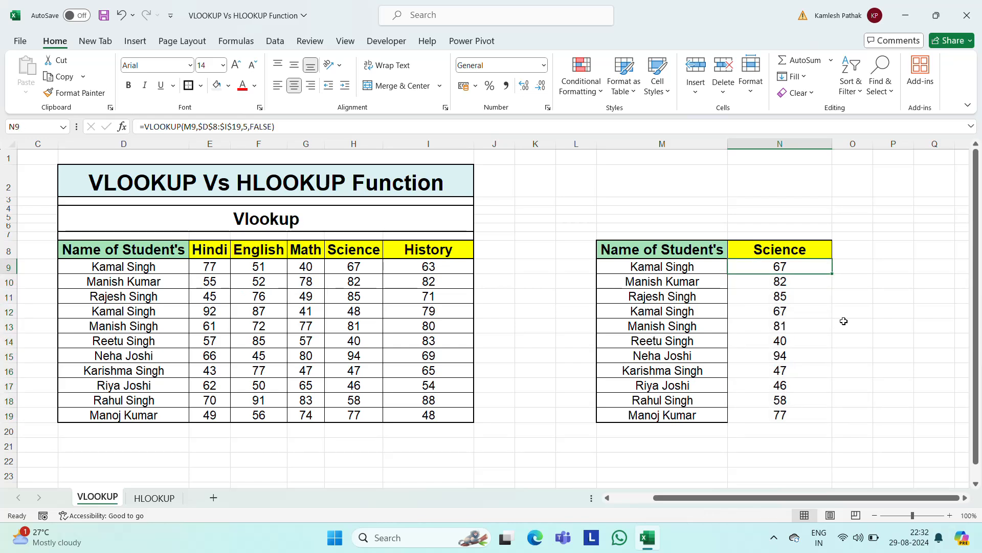
- Undo the fill down to N19 and the absolute reference change in N9
key("ctrl+z")
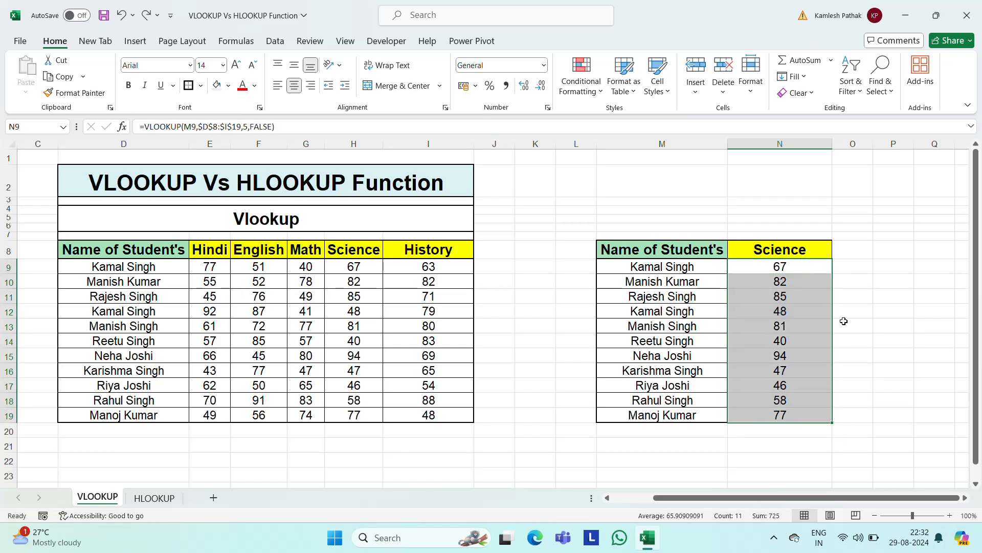
key("Down")
key("Up")
key("ctrl+z")
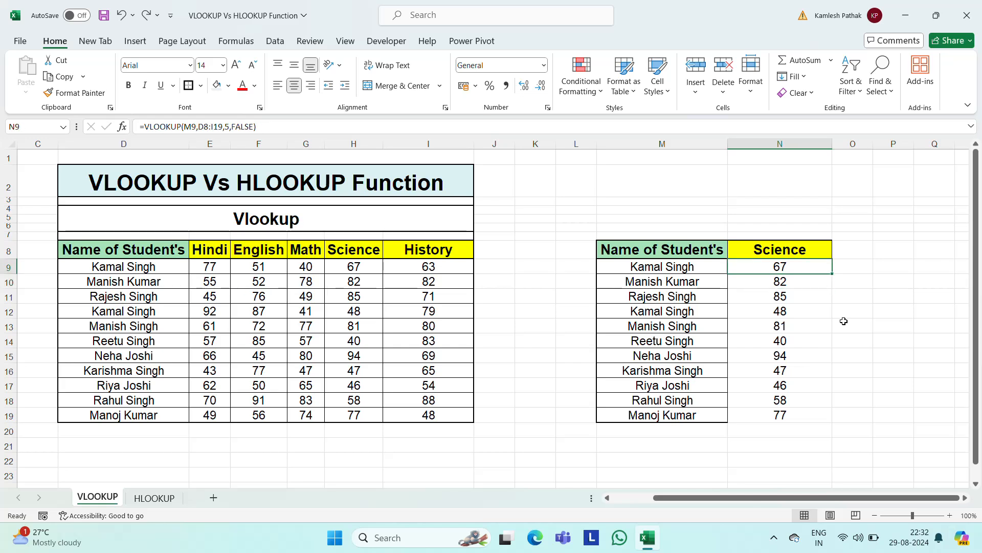
- Compare the formulas in N9 and N10 to see how the relative table array shifts between rows
key("Down")
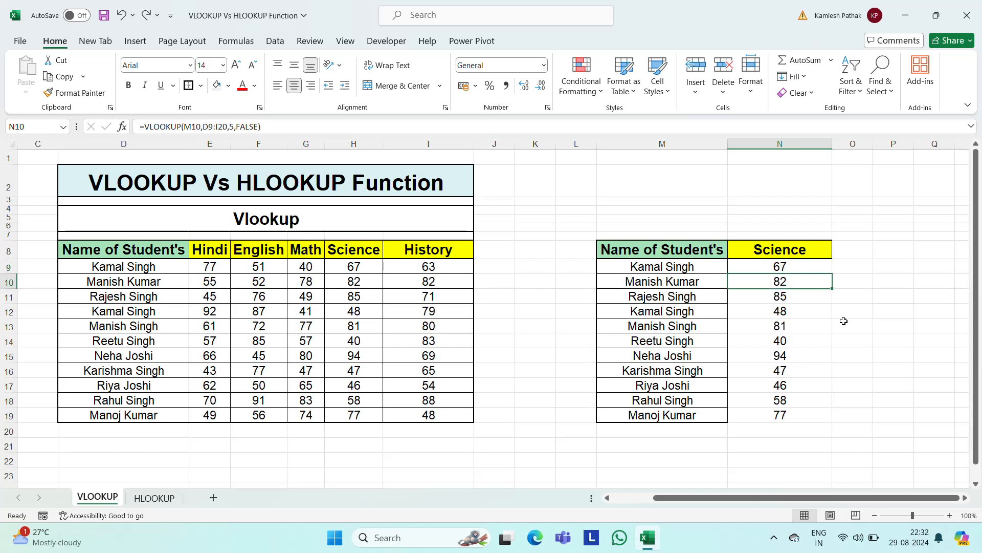
key("Up")
key("F2")
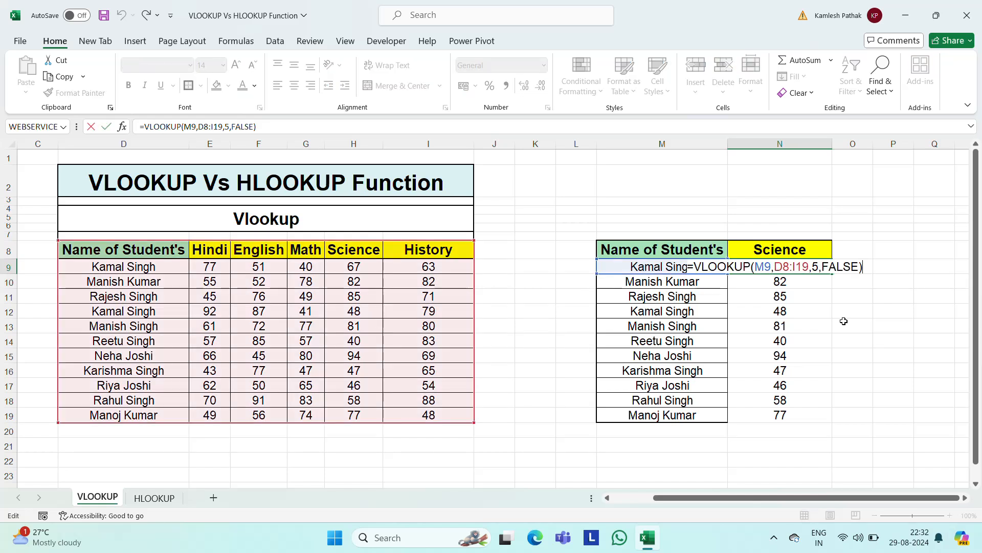
key("Return")
key("Down")
key("Up")
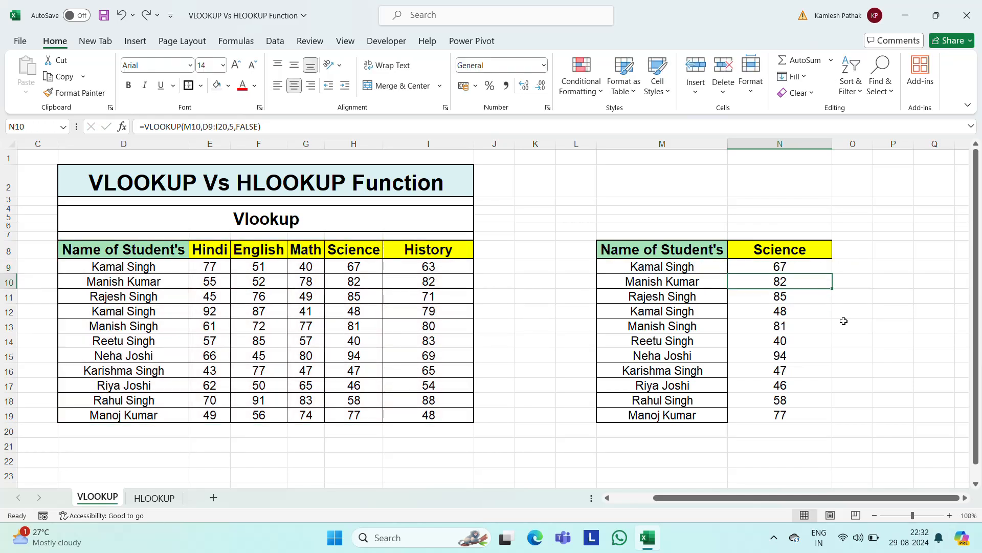
key("F2")
key("Escape")
key("Up")
key("F2")
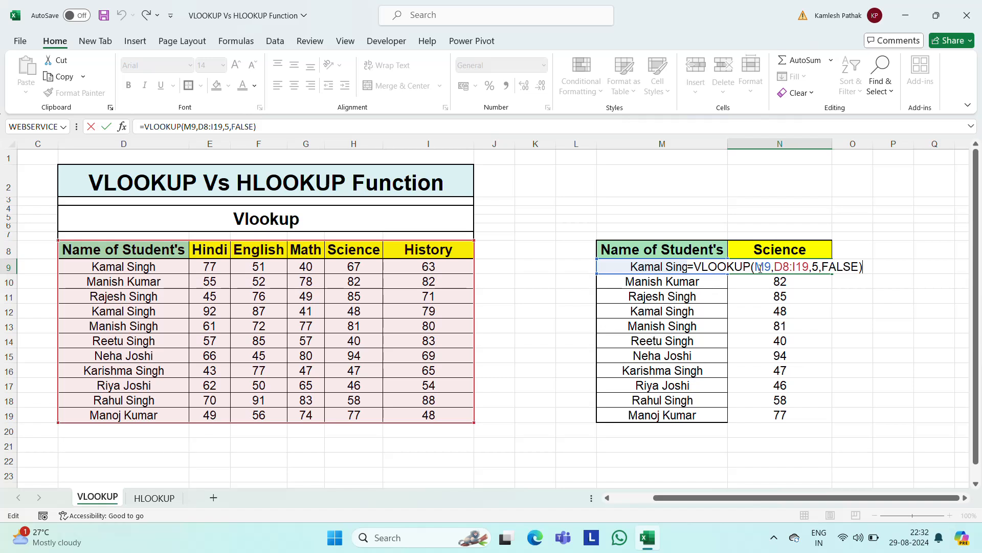
key("Escape")
key("Down")
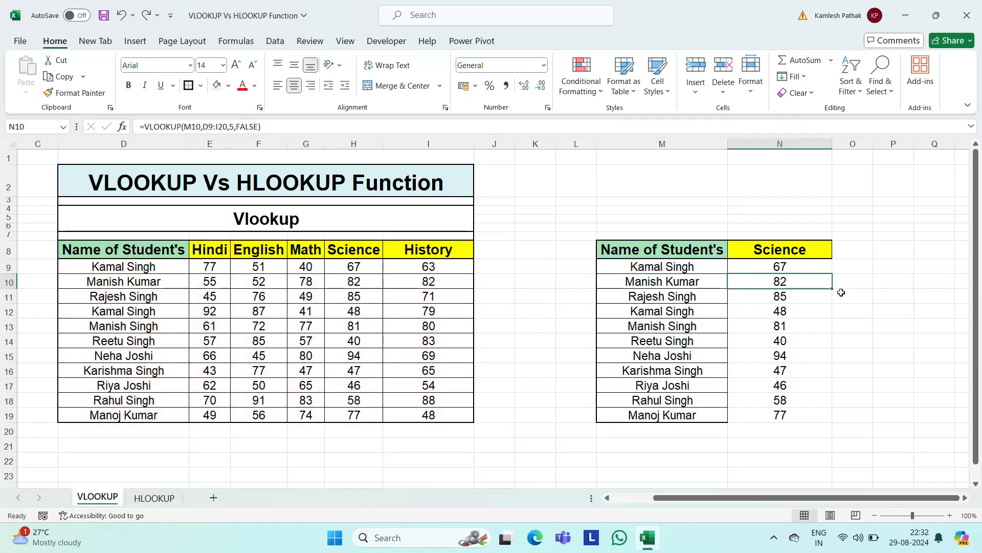
key("F2")
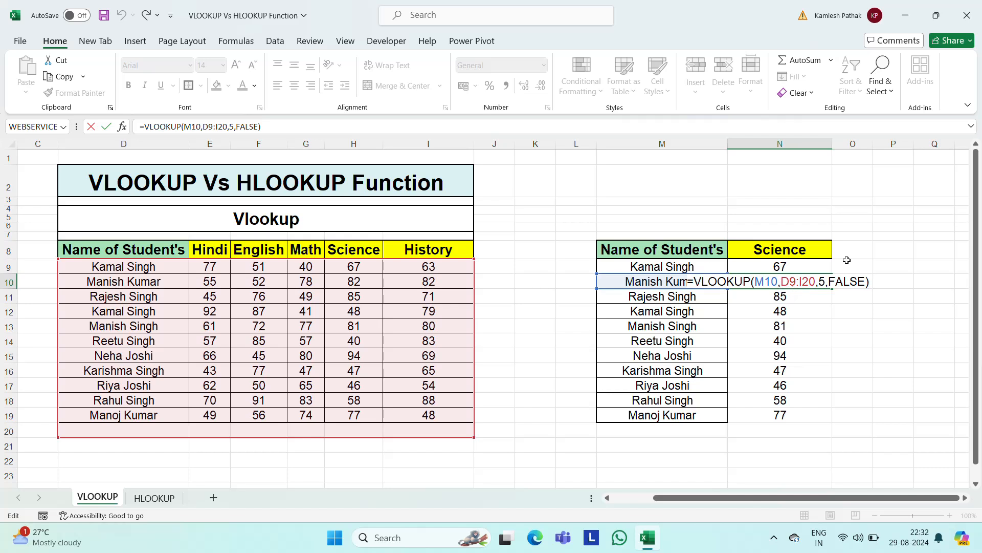
key("Escape")
key("Up")
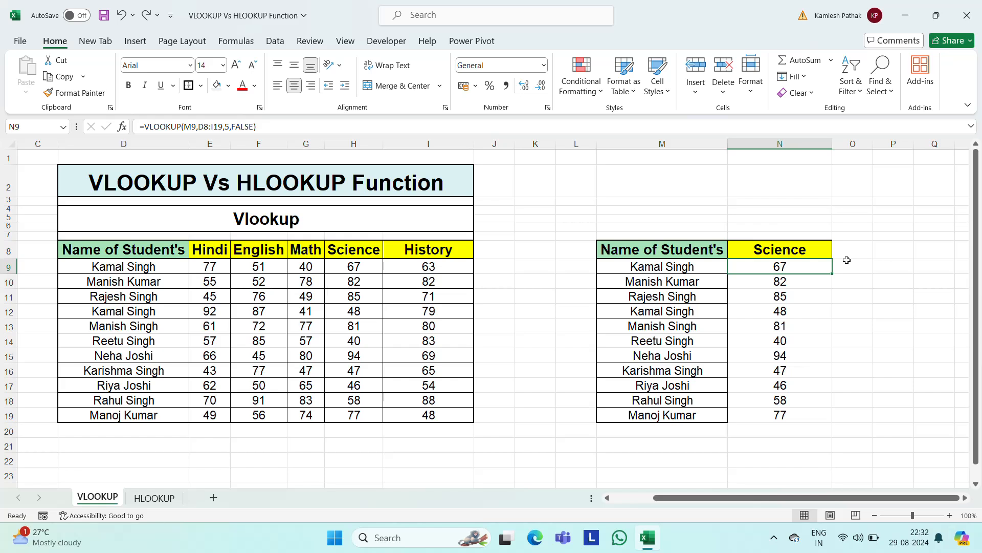
- Lock the table array in N9's VLOOKUP formula as $D$8:$I$19 with absolute references
key("F2")
key("Left")
key("Left")
key("Left")
key("Left")
key("Left")
key("Left")
key("Left")
key("Left")
key("Left")
key("Left")
key("Left")
key("Left")
key("Left")
key("Left")
key("Left")
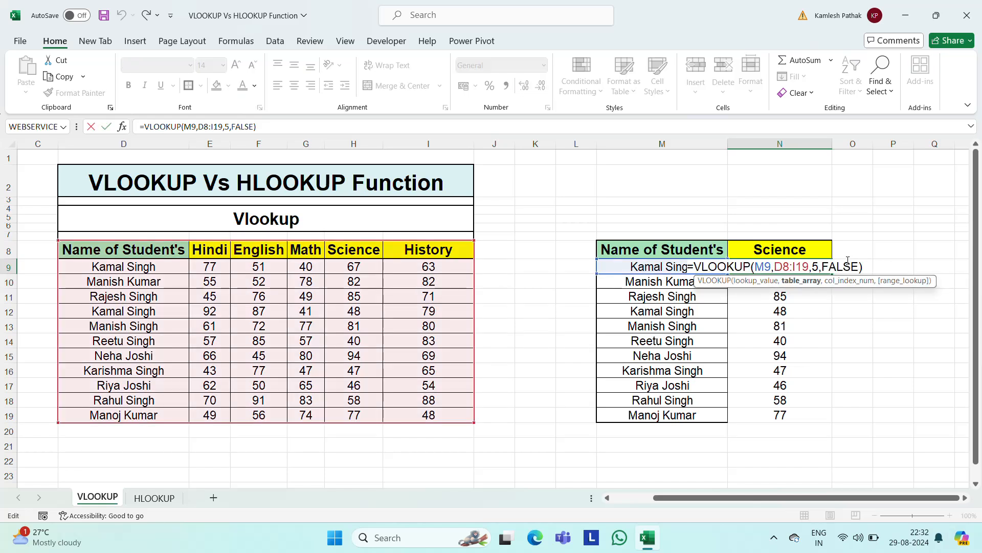
type("$")
key("Right")
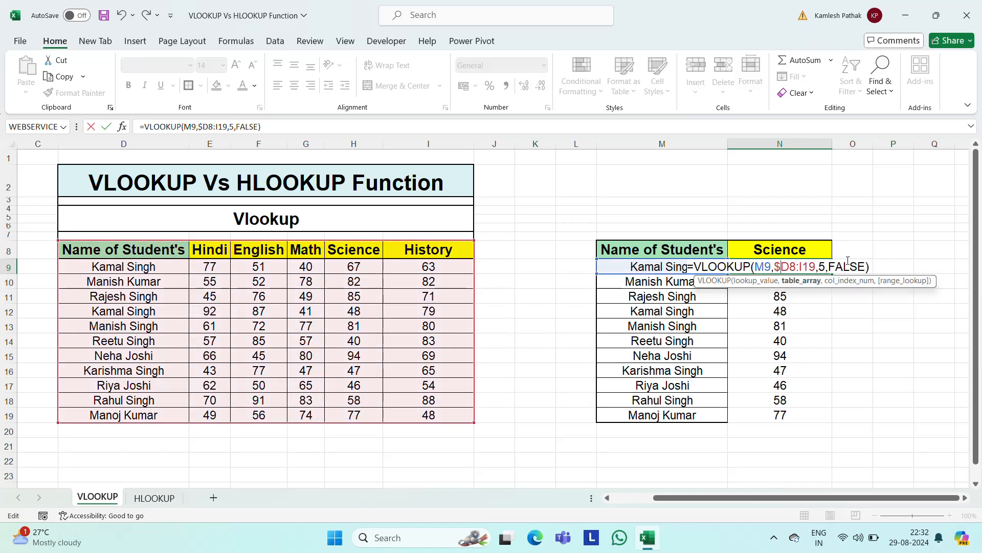
type("$")
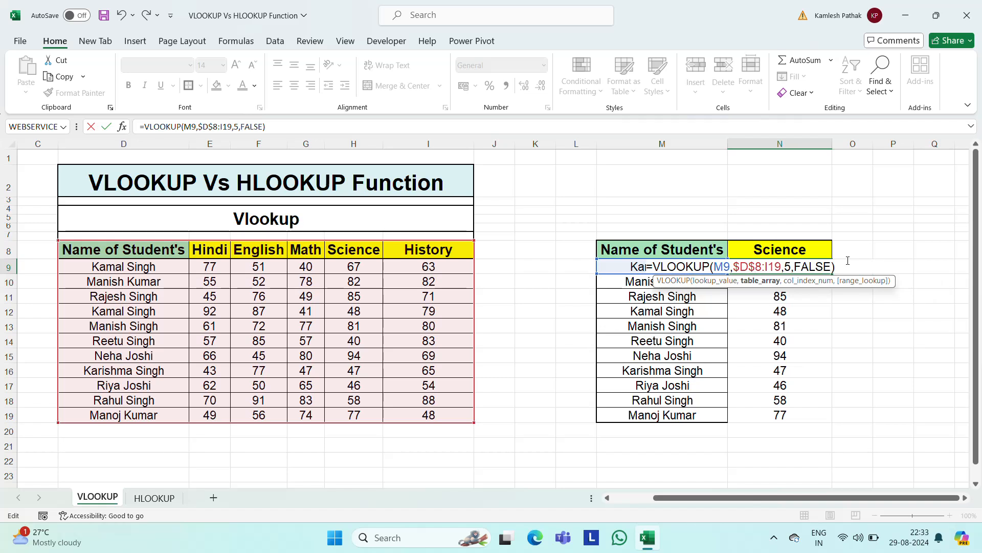
key("Right")
key("Right")
type("$D")
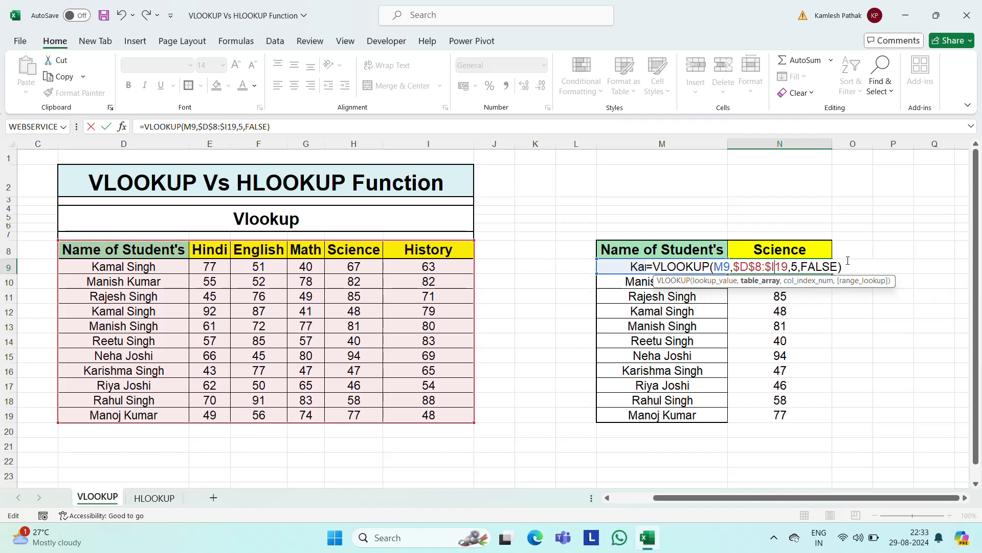
type("$")
key("ctrl+Return")
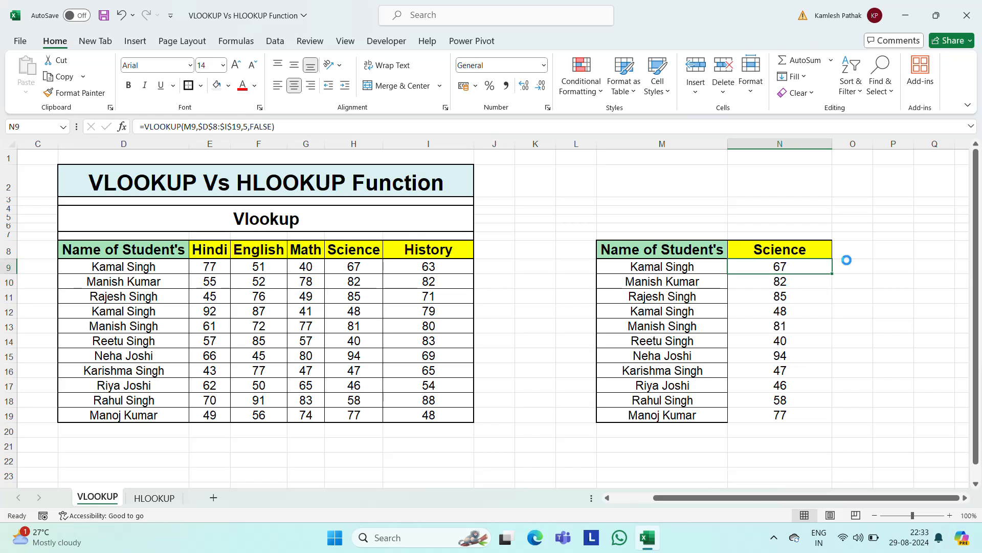
- Copy the corrected VLOOKUP formula from N9 into the Science cells down to N19
key("ctrl+c")
key("ctrl+shift+Down")
key("ctrl+v")
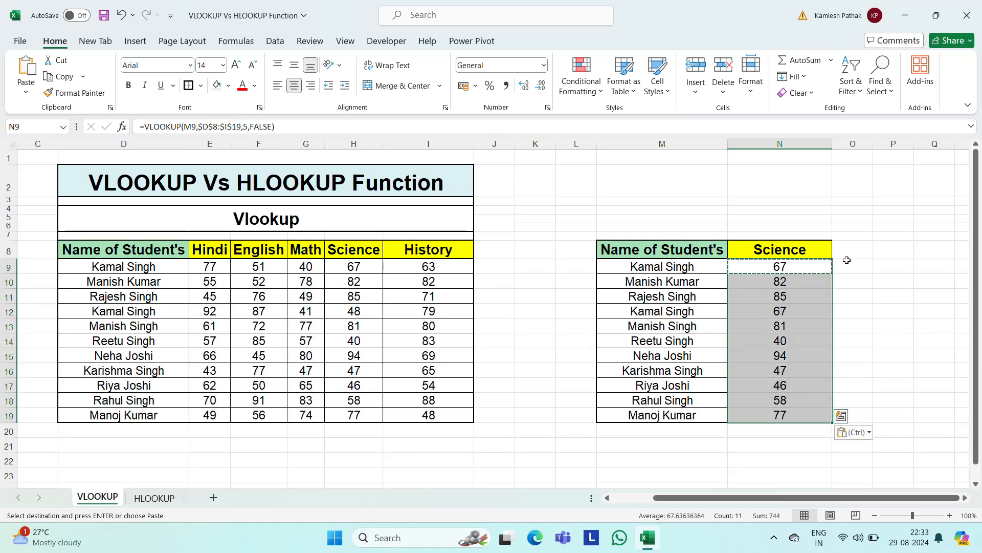
key("Escape")
key("Escape")
key("Down")
key("Up")
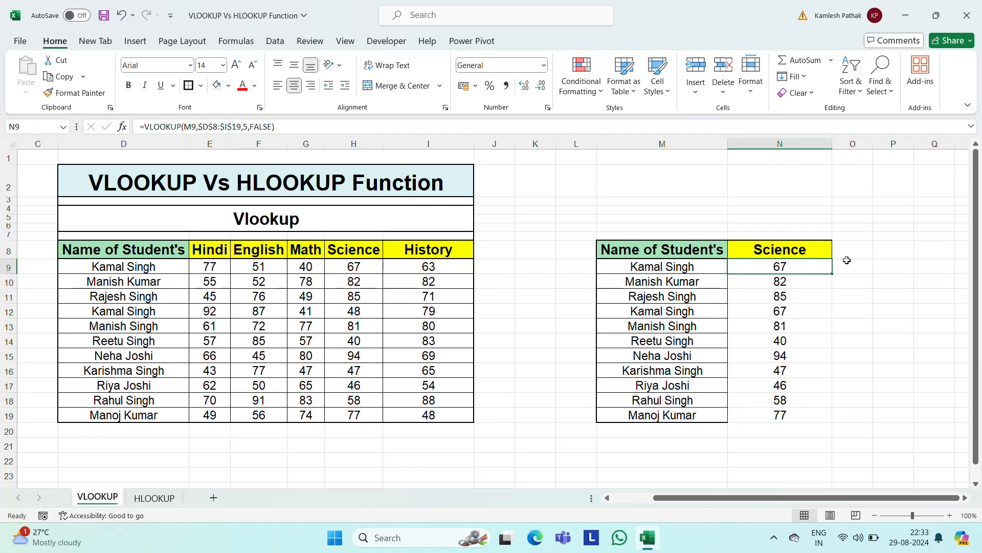
- Inspect the formulas in N9, N10 and N11 to check the lookup cell and the locked table array in each row
key("F2")
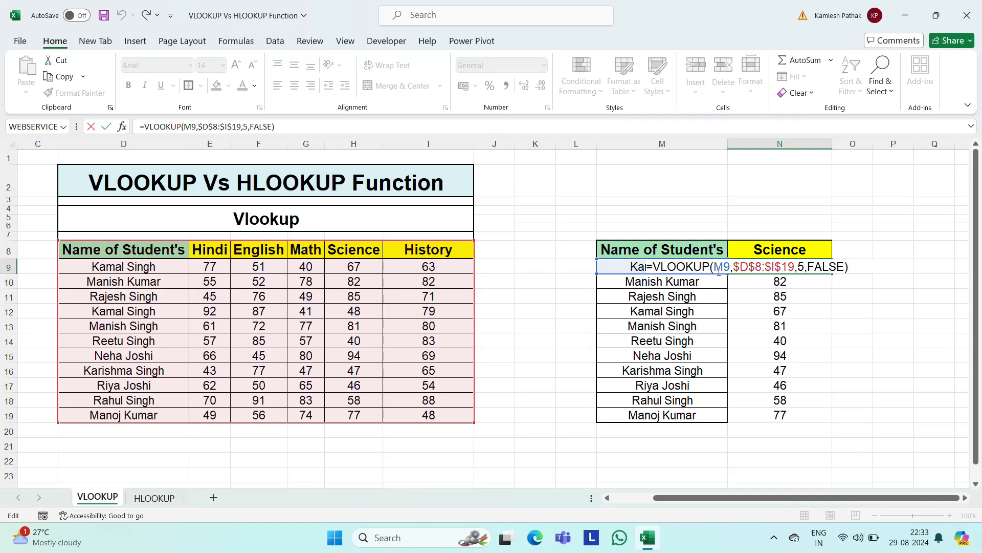
key("Escape")
key("Down")
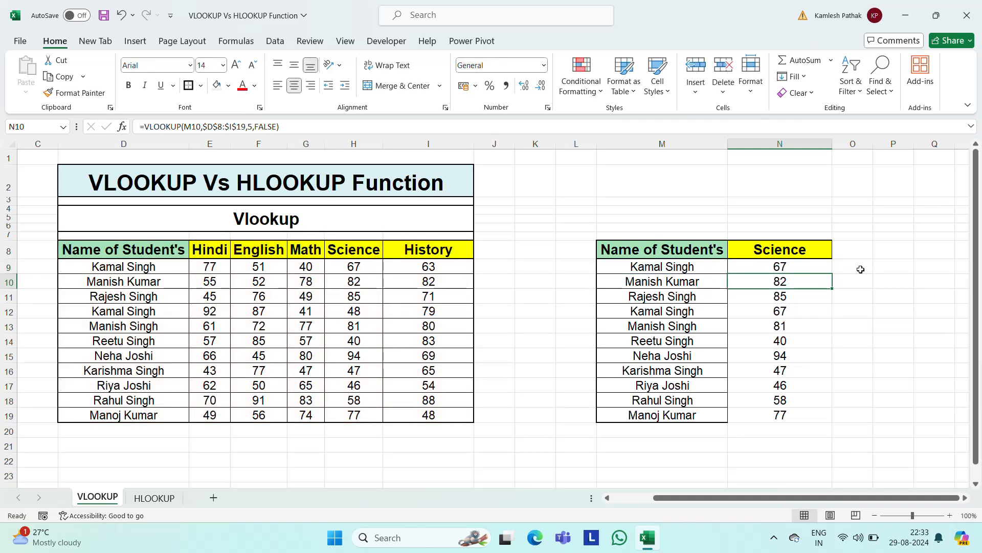
key("F2")
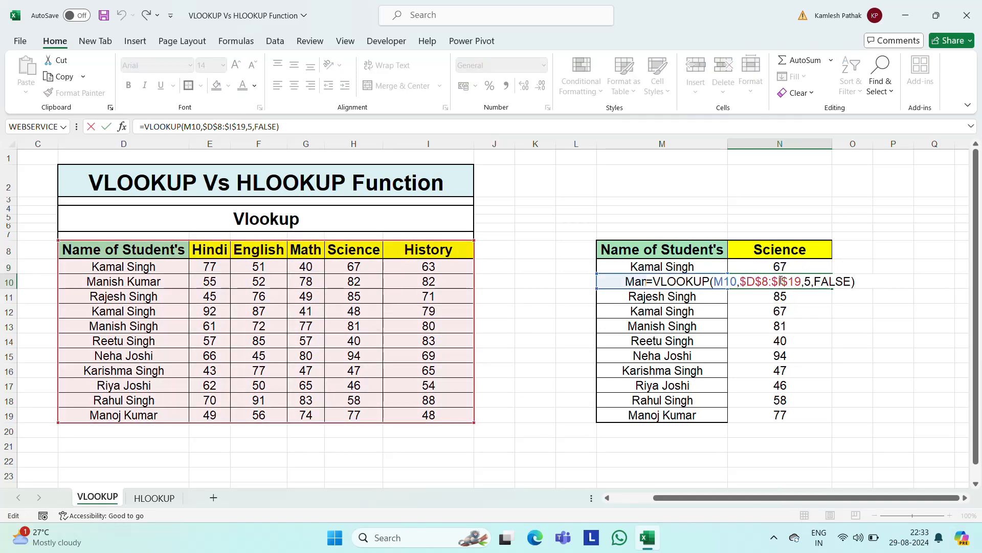
key("Escape")
key("Down")
key("F2")
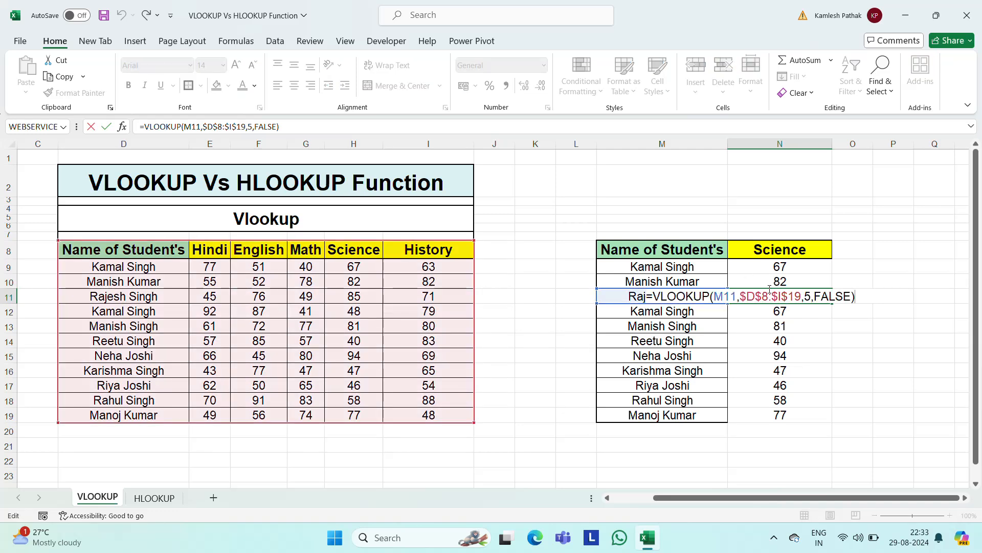
key("Escape")
key("Up")
key("Up")
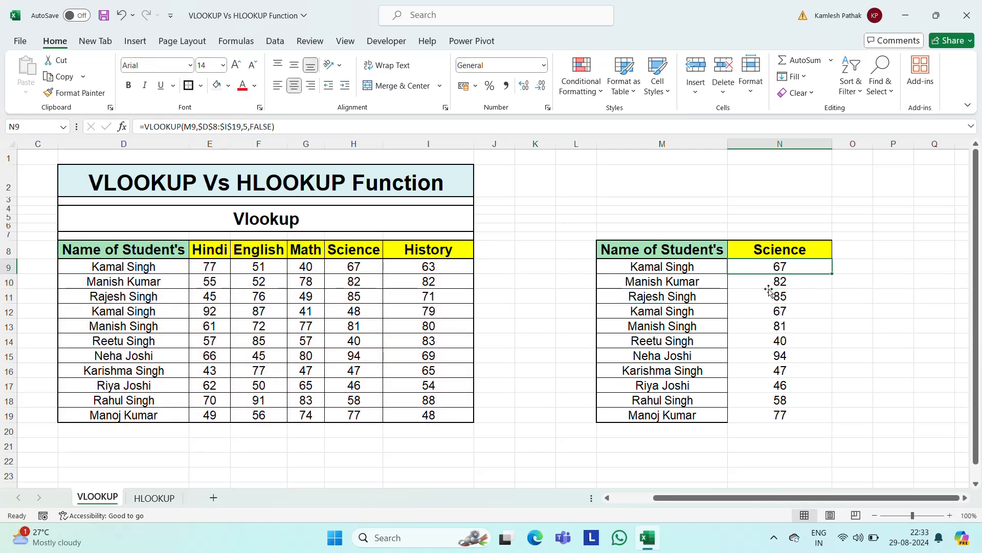
key("F2")
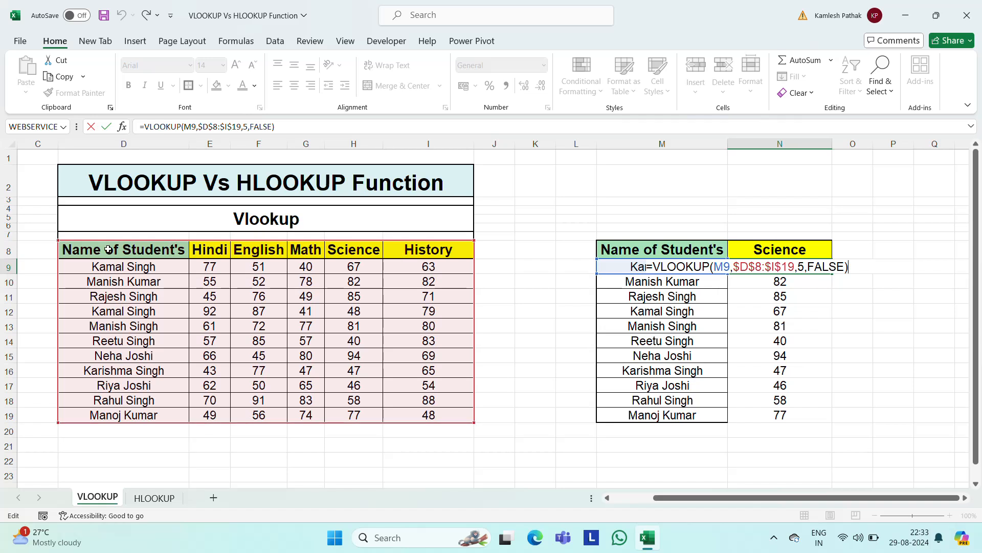
key("Return")
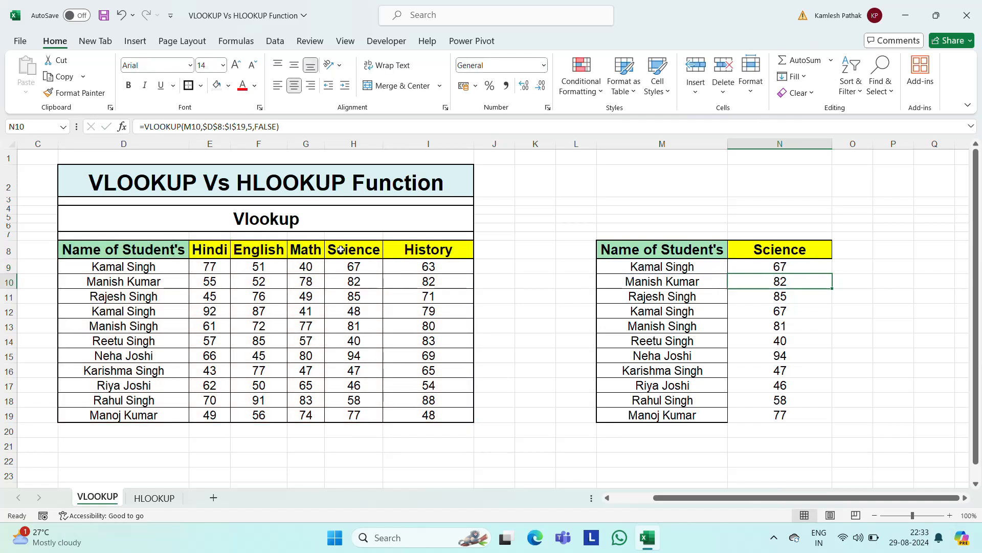
- Undo the fill of the Science formulas and the absolute-reference edit in N9
key("F2")
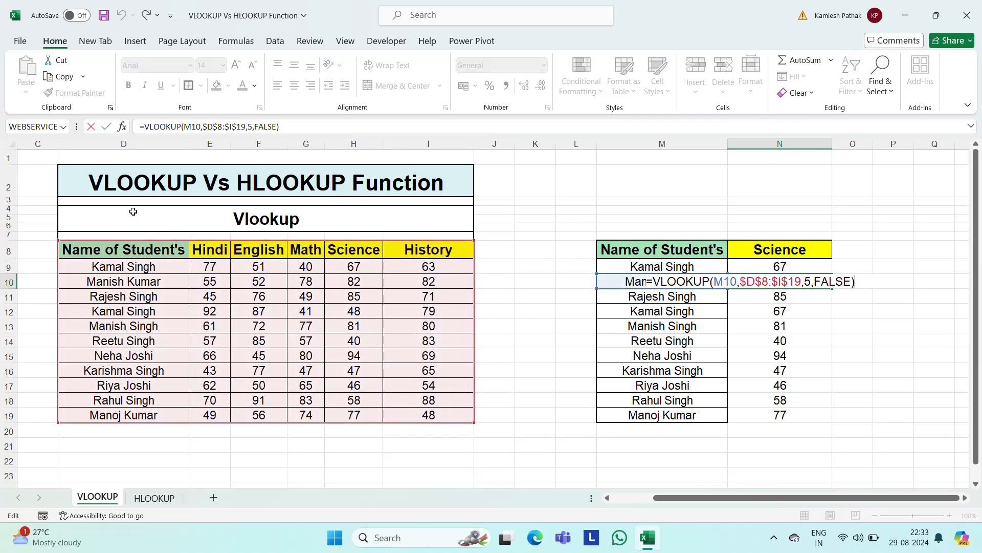
key("shift+Return")
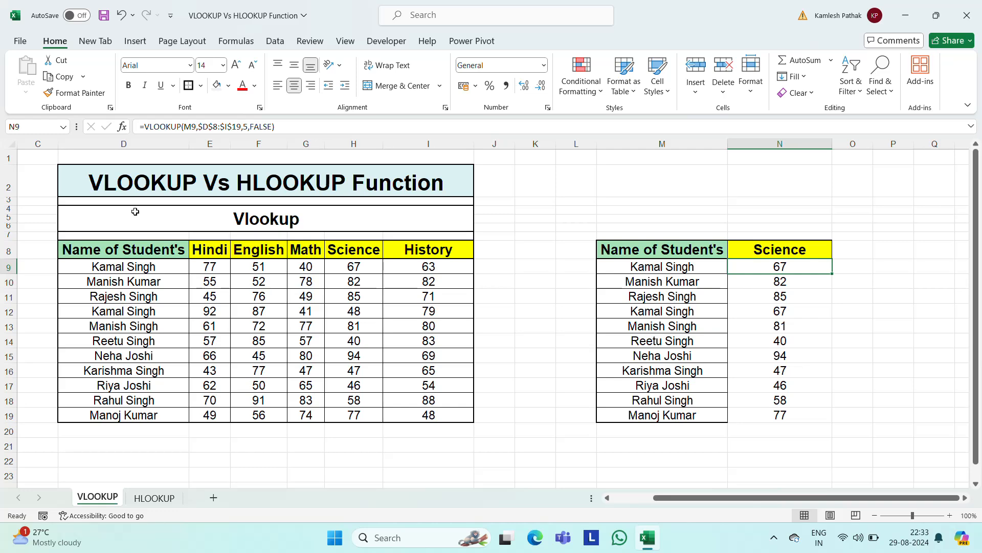
key("ctrl+z")
key("ctrl+z")
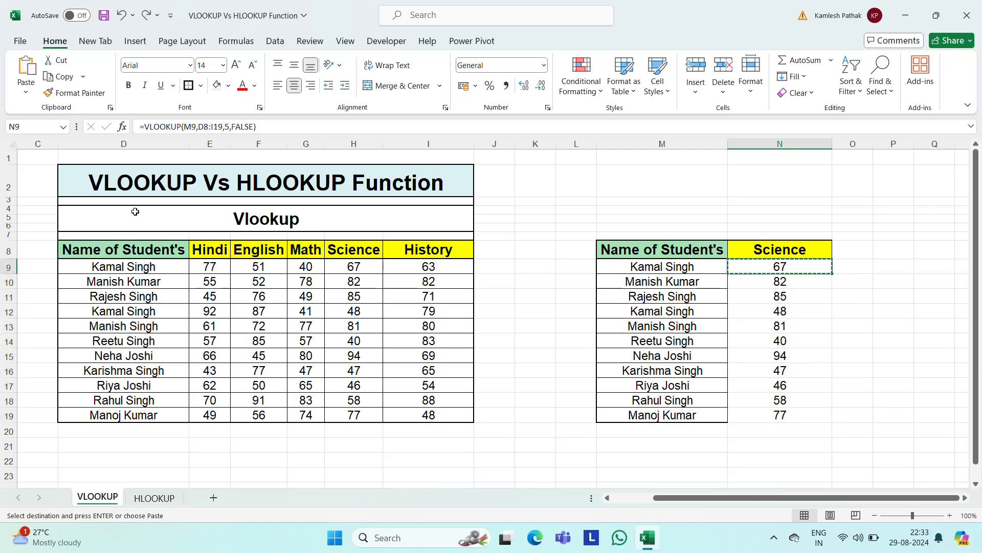
- Inspect the VLOOKUP formulas in N9 through N12, comparing the highlighted table array from row to row
key("F2")
key("Return")
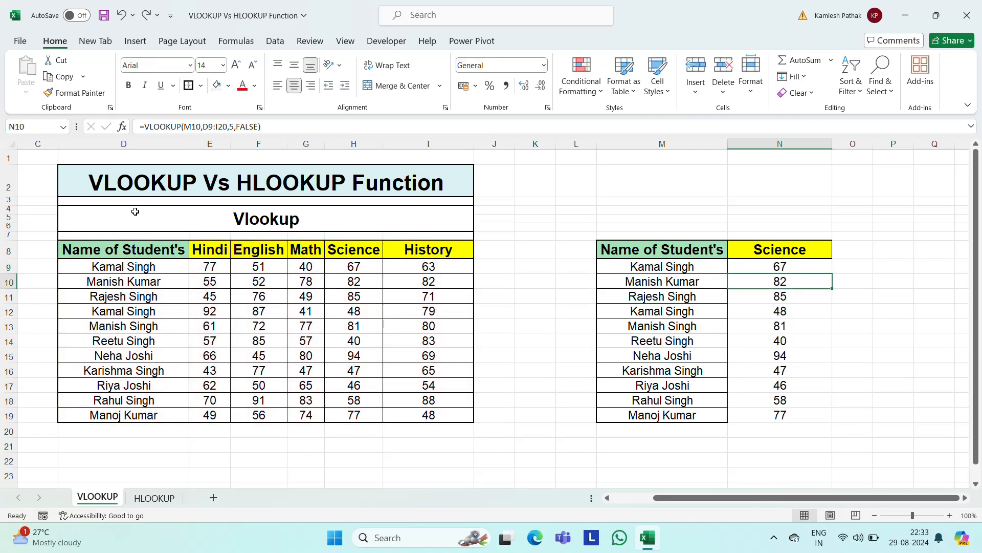
key("F2")
key("Escape")
key("Up")
key("F2")
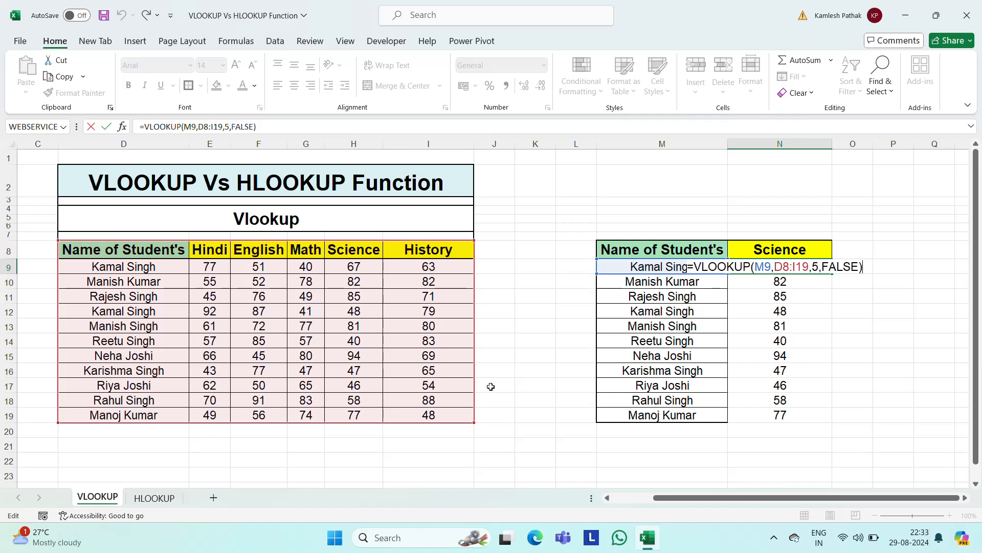
key("Return")
key("F2")
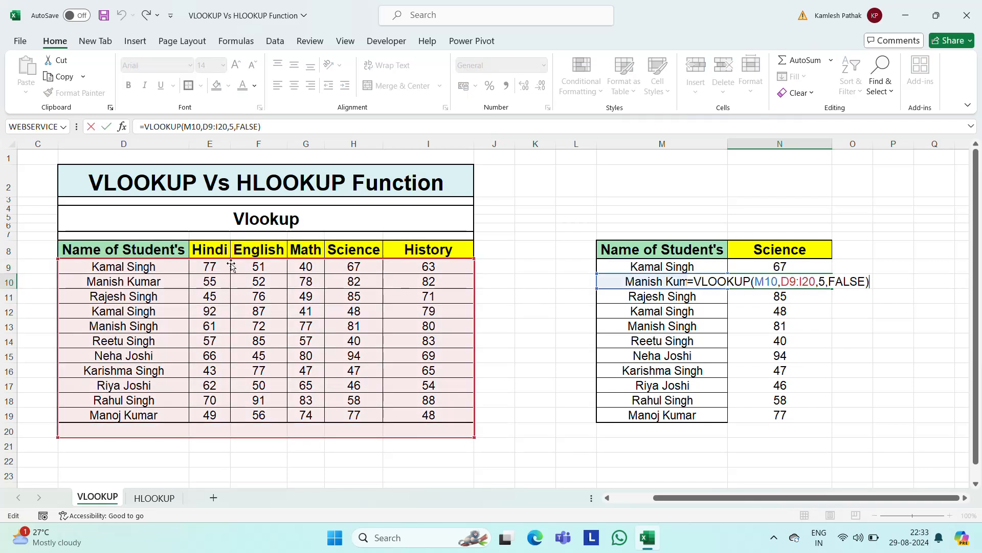
key("Return")
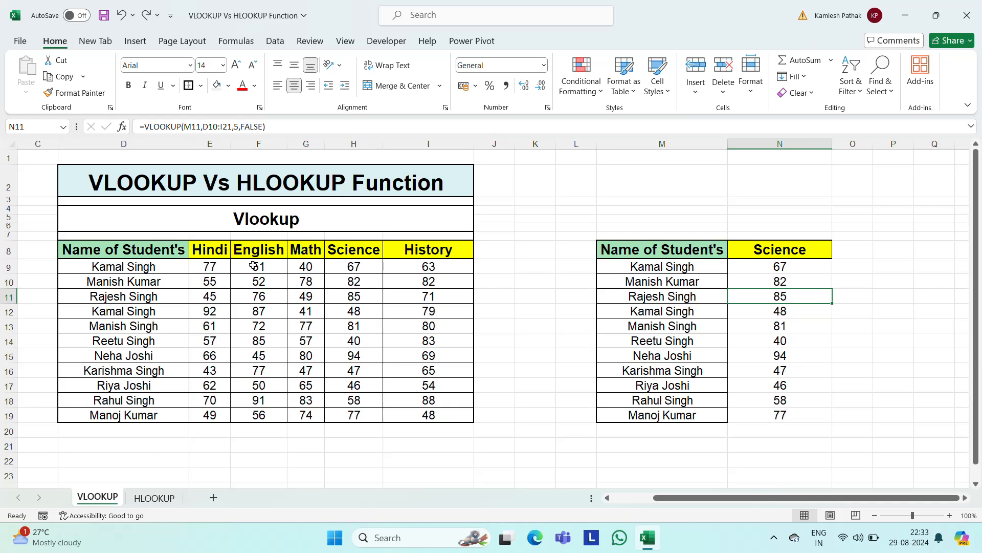
key("F2")
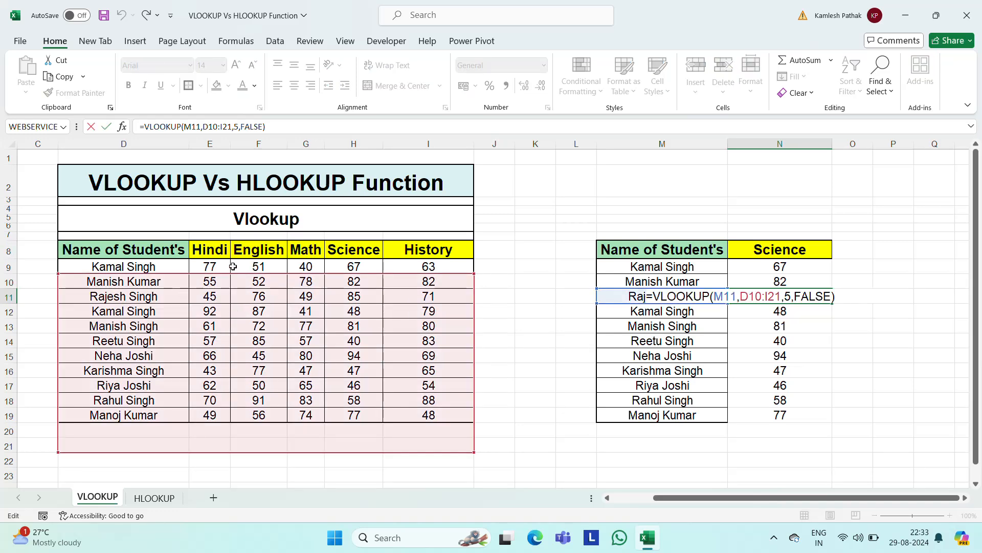
key("Return")
key("F2")
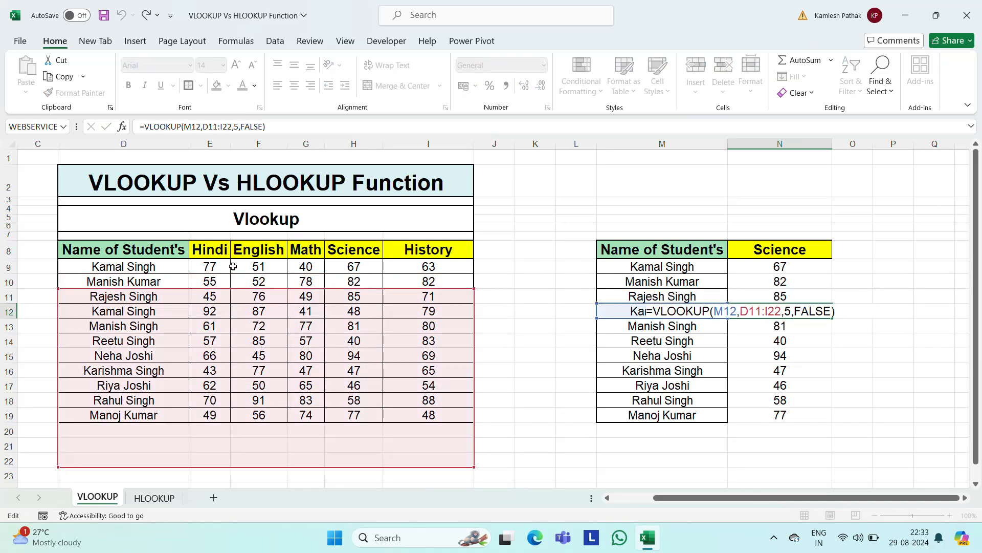
- Make the table array in N9's VLOOKUP formula absolute as $D$8:$I$19
key("Escape")
key("Up")
key("Up")
key("Up")
key("F2")
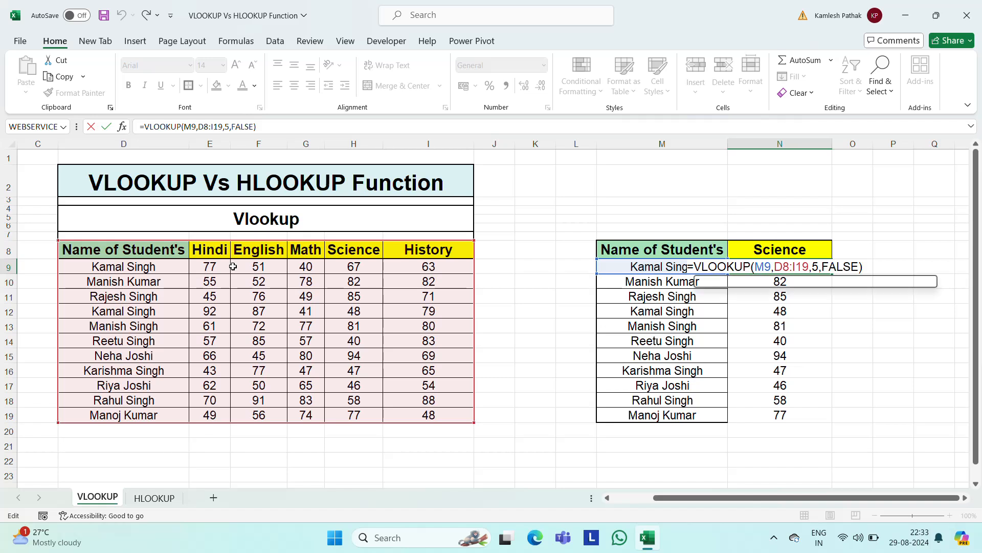
type("$")
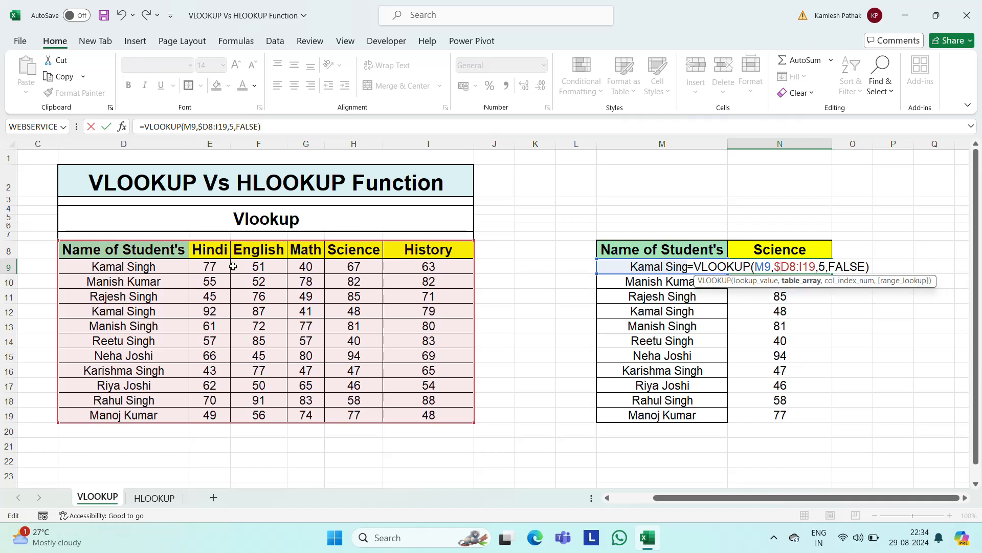
type("#")
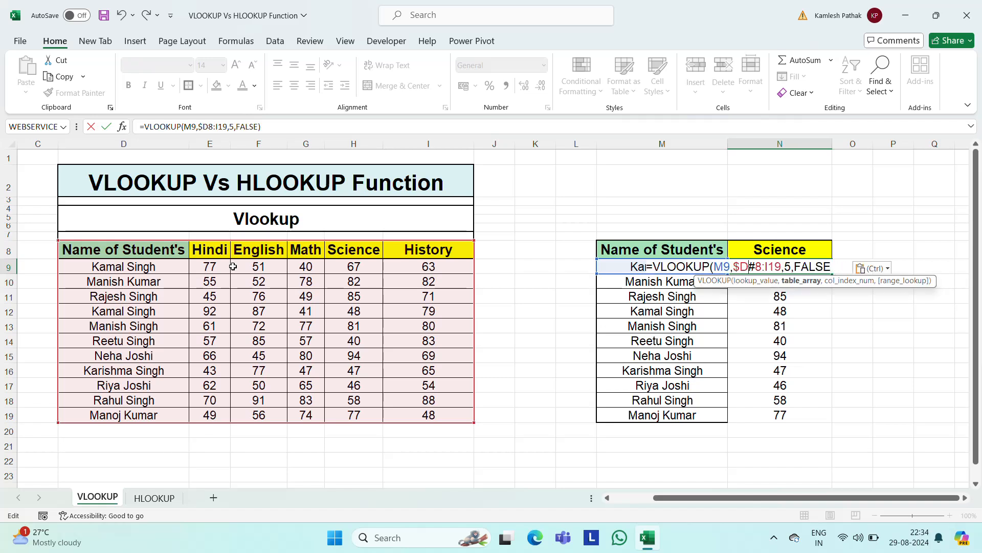
key("BackSpace")
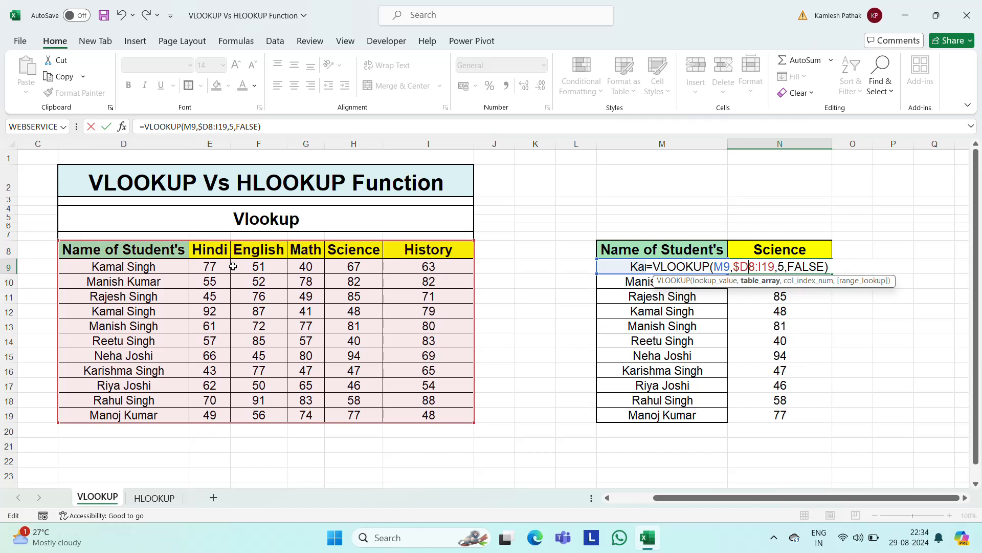
type("$8:")
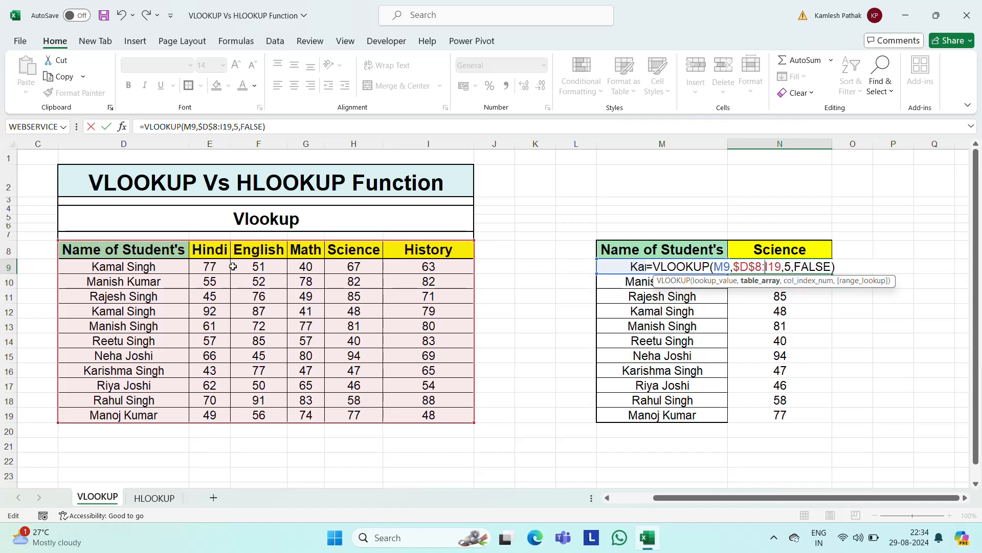
type("$I")
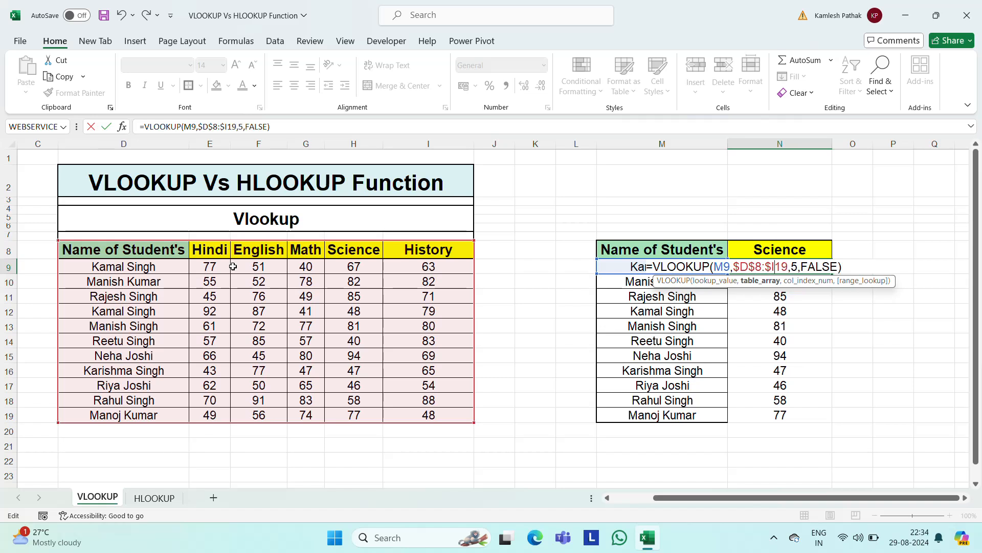
type("4")
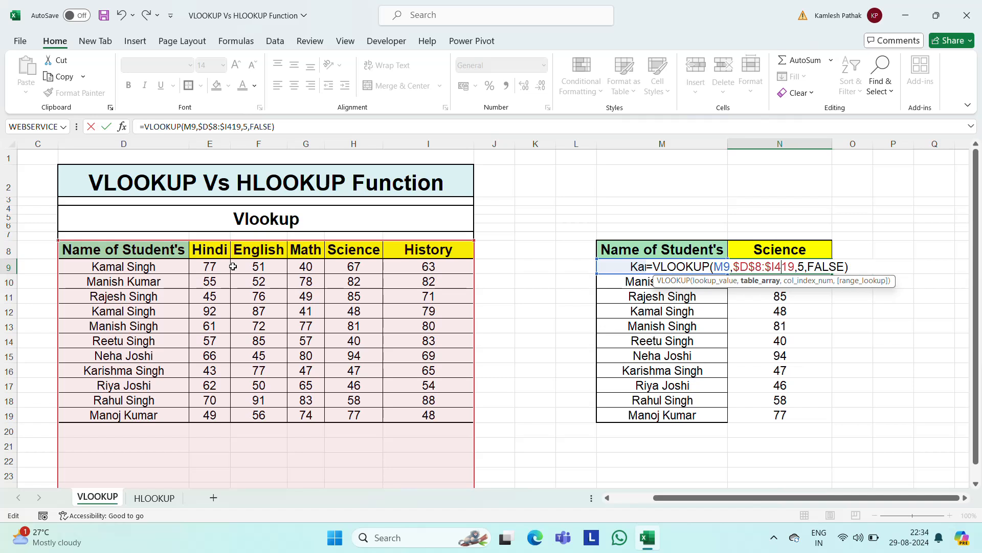
key("BackSpace")
type("$")
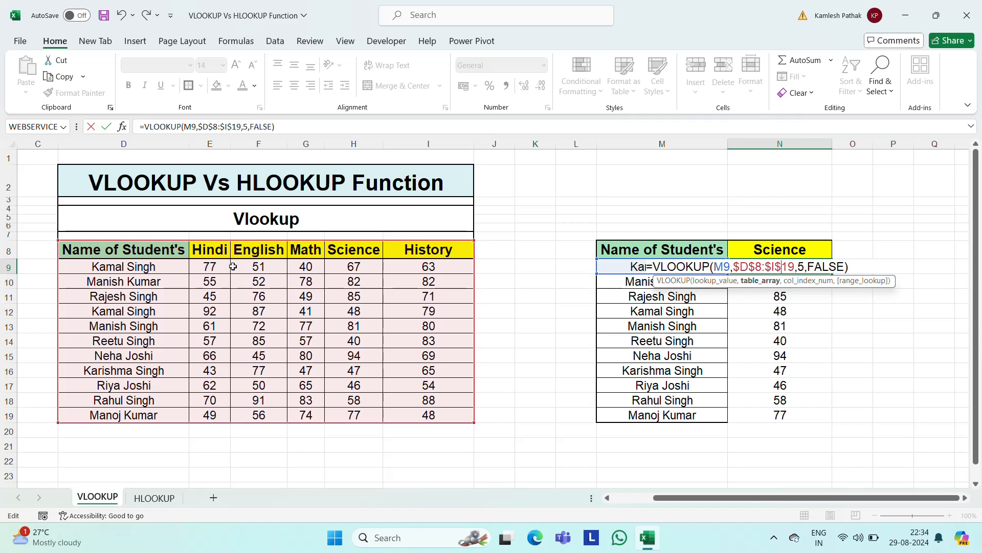
key("Return")
- Copy the VLOOKUP formula from N9 over the Science cells N9 through N19
key("Up")
key("ctrl+c")
key("ctrl+shift+Down")
key("ctrl+v")
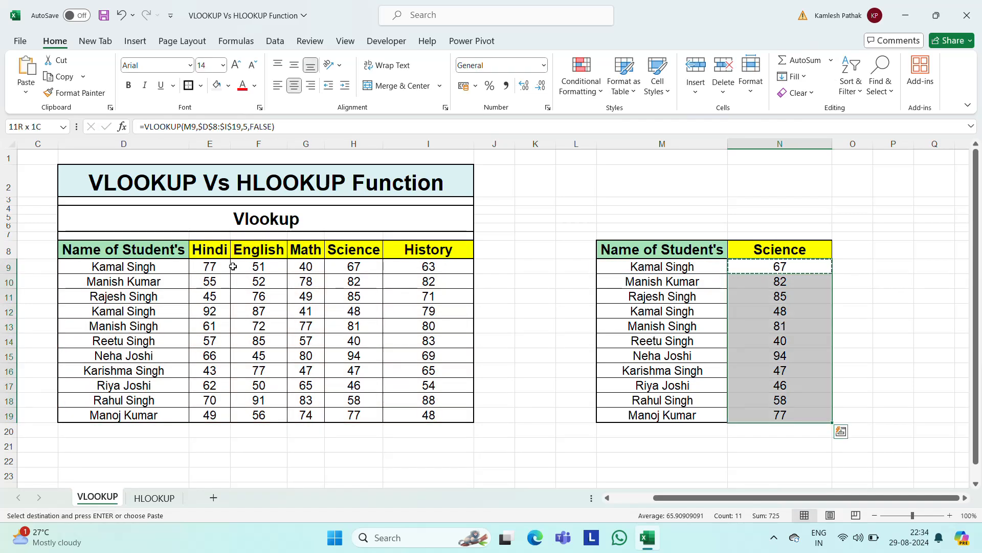
key("Escape")
- Check the lookup cell and the absolute table array in the formulas from N9 through N12, ending back on N9
key("Down")
key("Up")
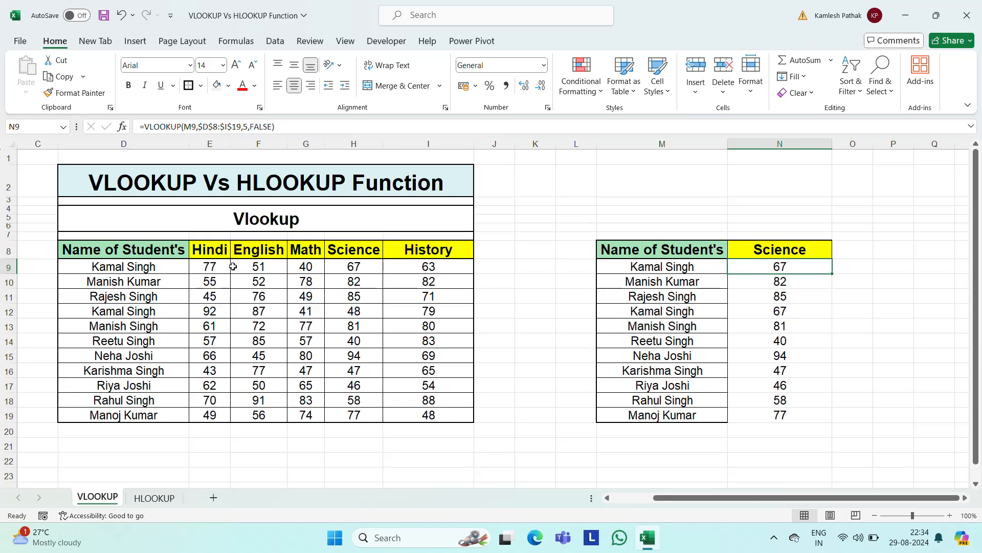
key("Down")
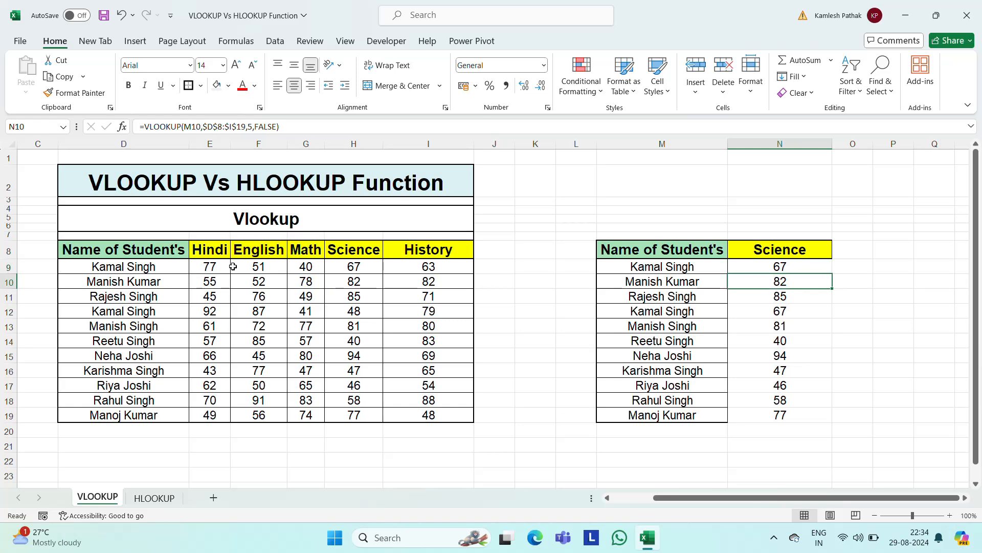
key("F2")
key("Return")
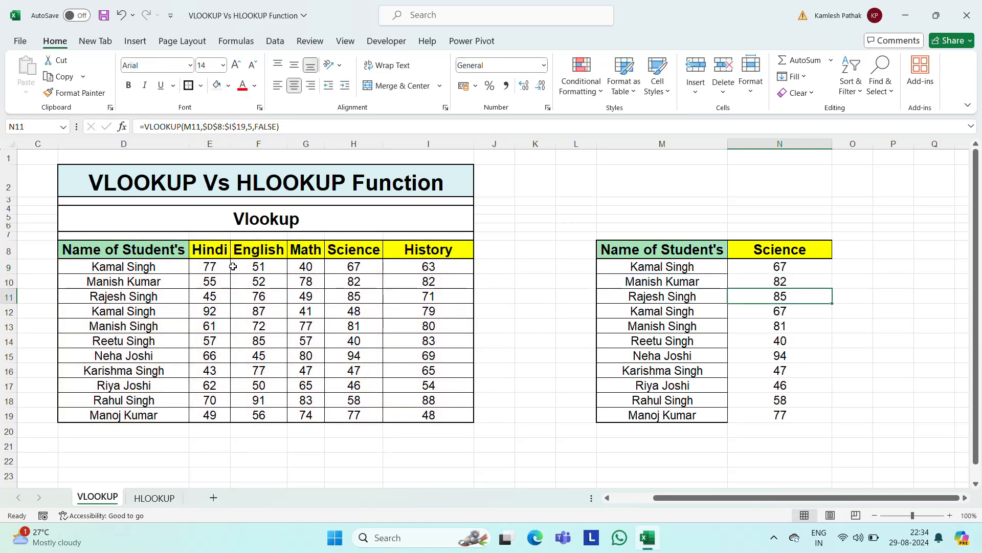
key("F2")
key("Escape")
key("Down")
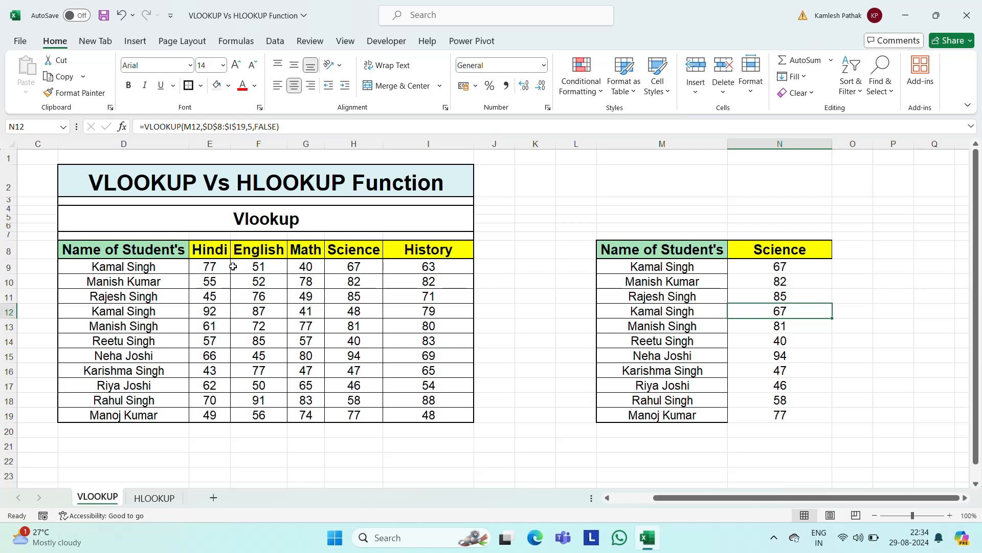
key("F2")
key("Escape")
key("Up")
key("Up")
key("Up")
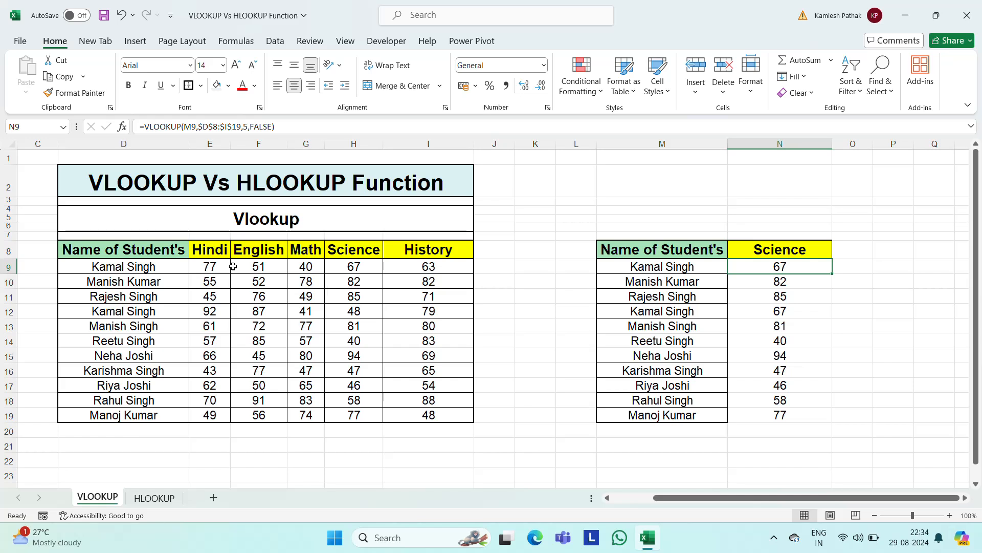
key("F2")
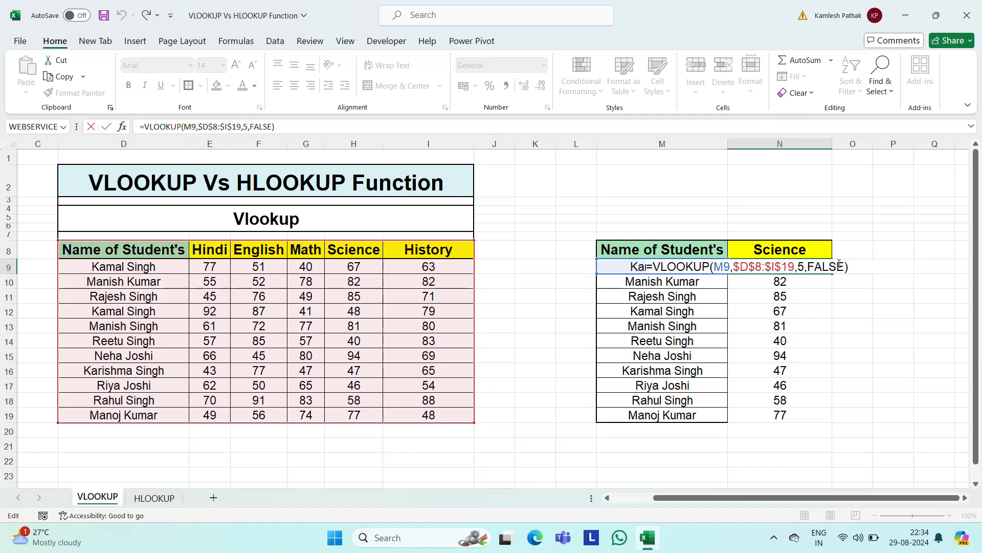
key("Escape")
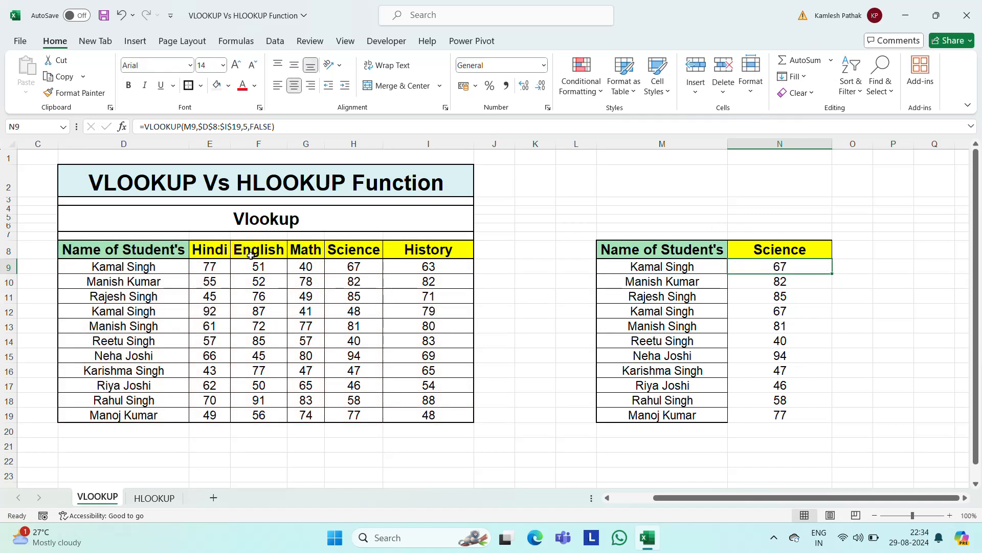
- Switch from the VLOOKUP worksheet to the HLOOKUP worksheet
left_click(141, 236)
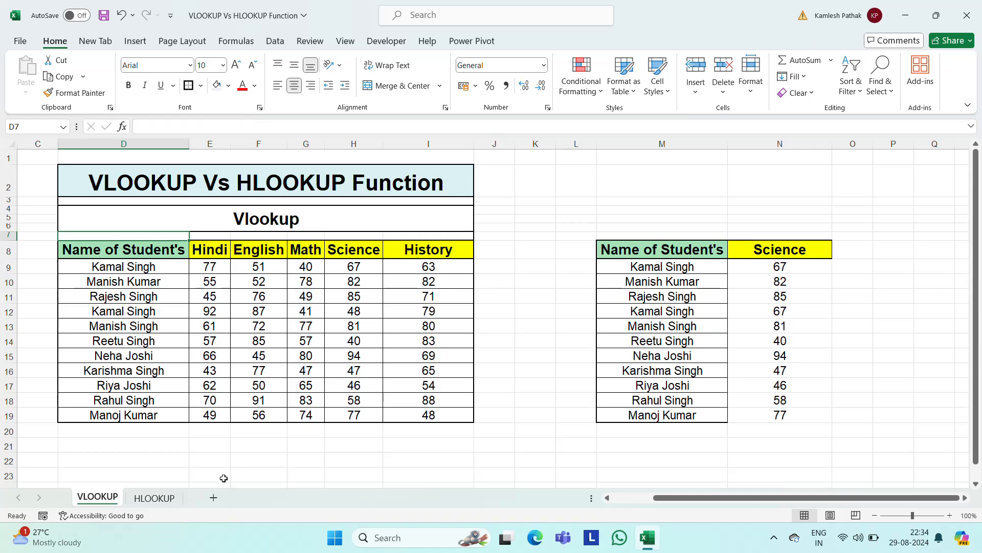
left_click(159, 497)
left_click(98, 498)
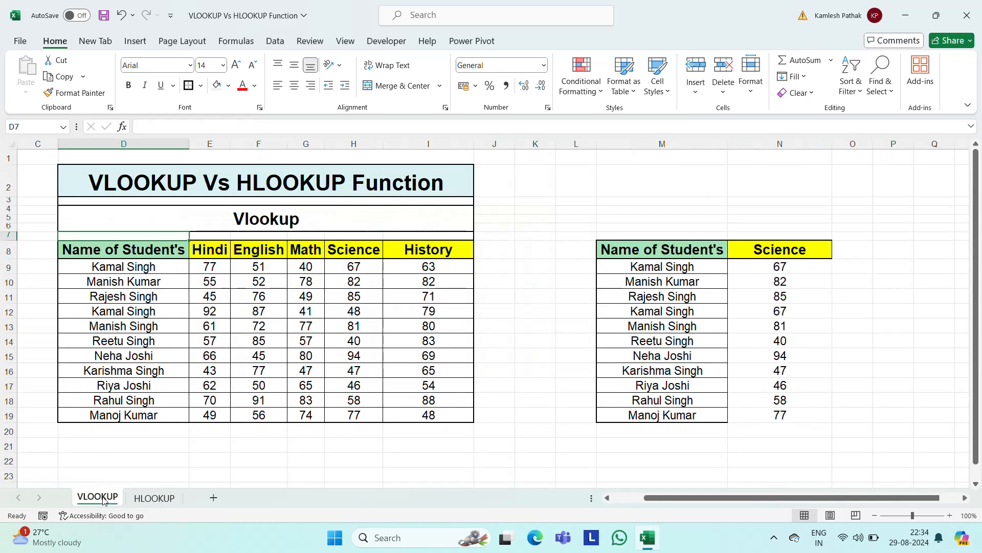
left_click(175, 496)
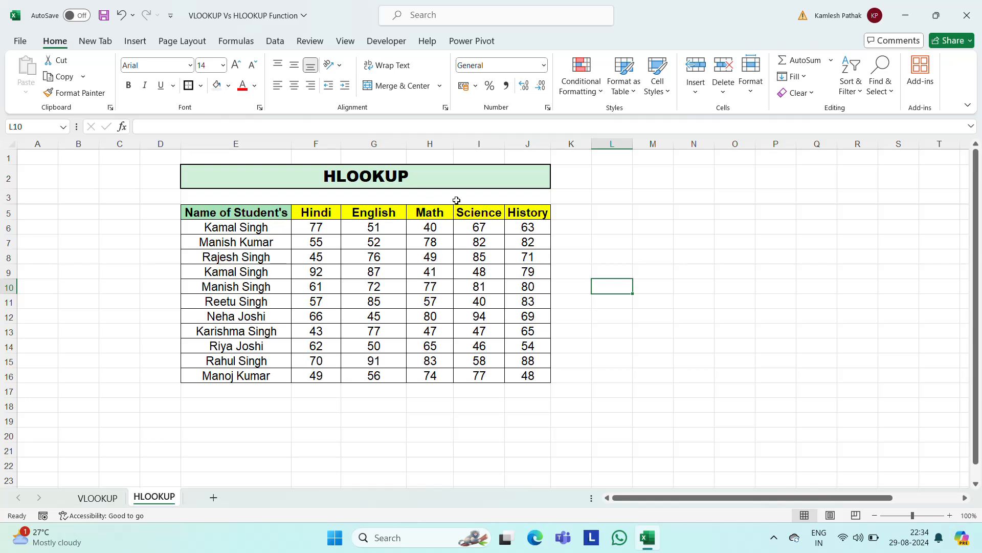
- Copy the marks table's header row, Name of Student's through History (E5:J5), and paste it starting at M5
left_click(326, 183)
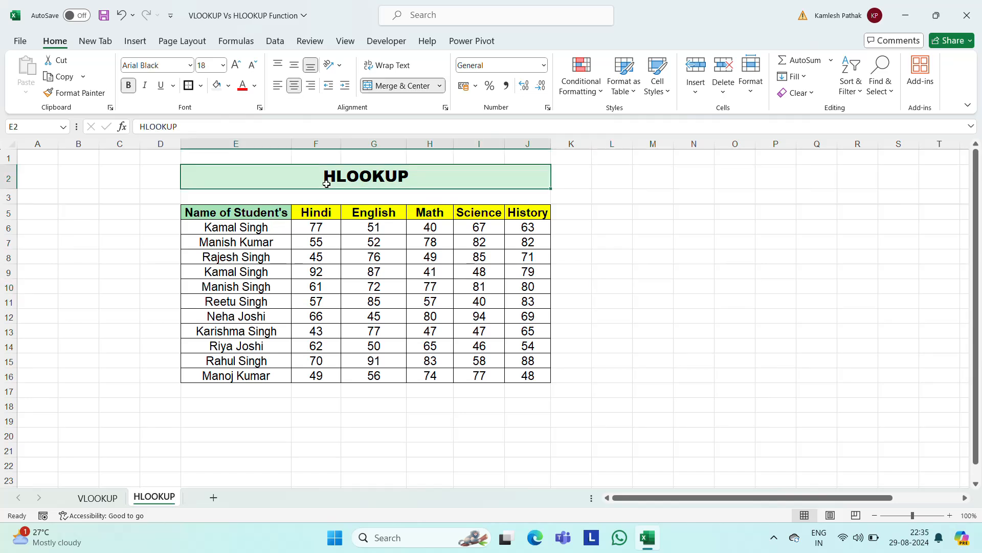
key("Right")
key("Right")
key("Right")
key("Left")
key("Left")
key("Left")
key("Down")
key("Down")
key("Down")
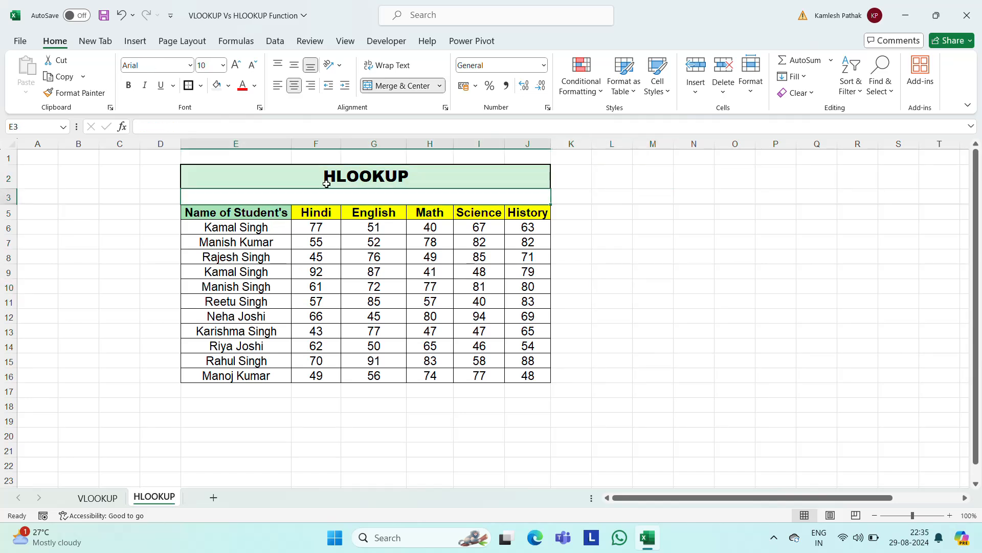
key("Up")
key("Left")
key("Left")
key("Left")
key("Left")
key("Left")
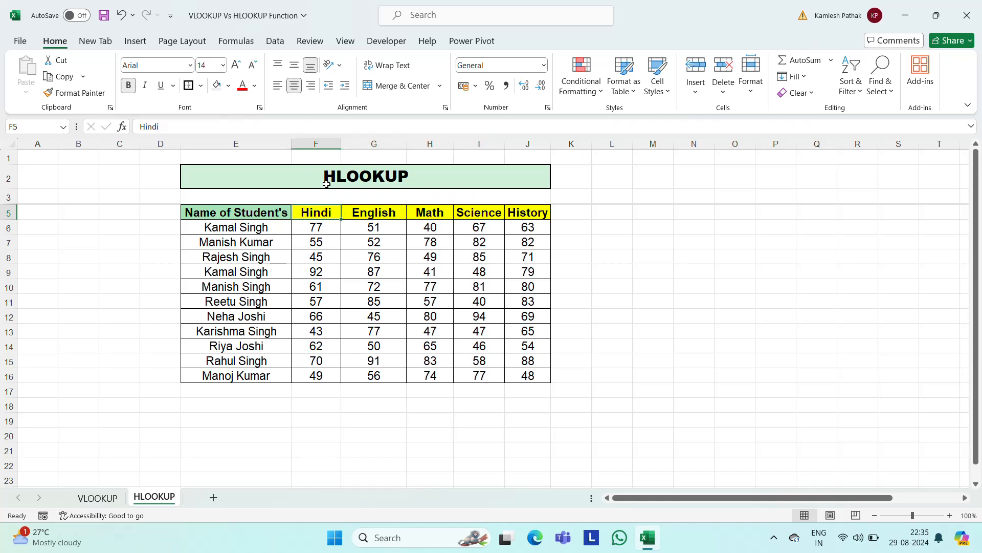
key("shift+Right")
key("shift+Right")
key("shift+Right")
key("shift+Right")
key("shift+Right")
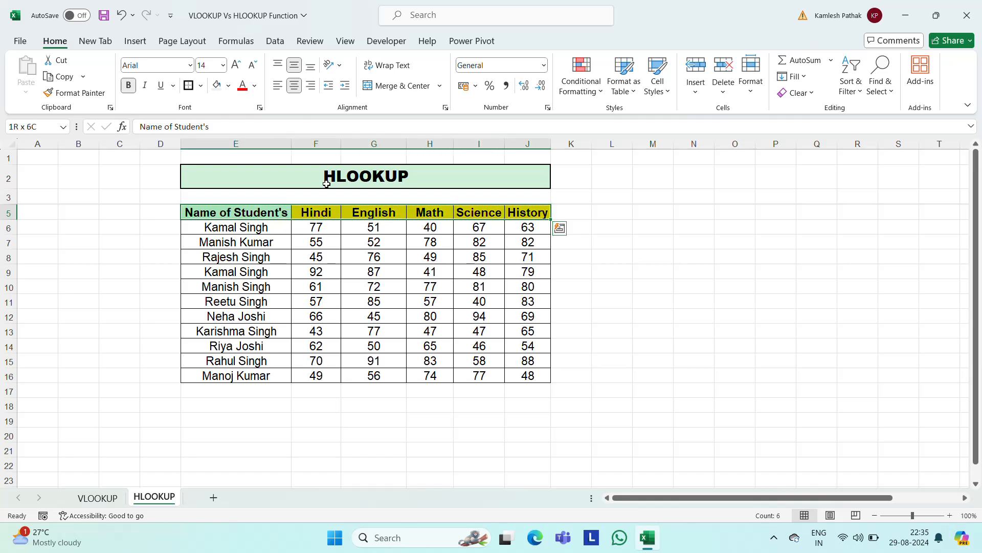
key("ctrl+c")
key("Right")
key("Right")
key("Right")
key("Right")
key("Right")
key("Right")
key("Right")
key("Right")
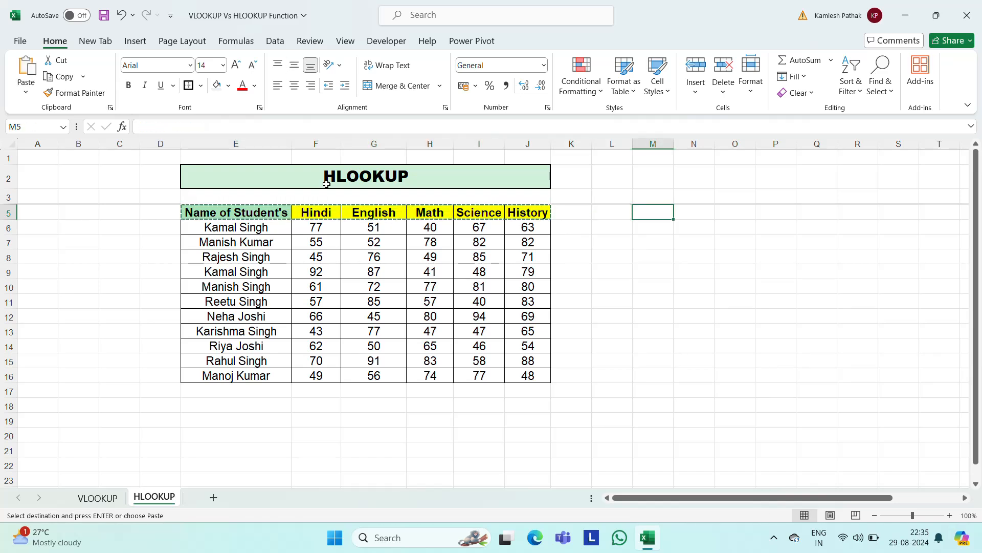
key("ctrl+v")
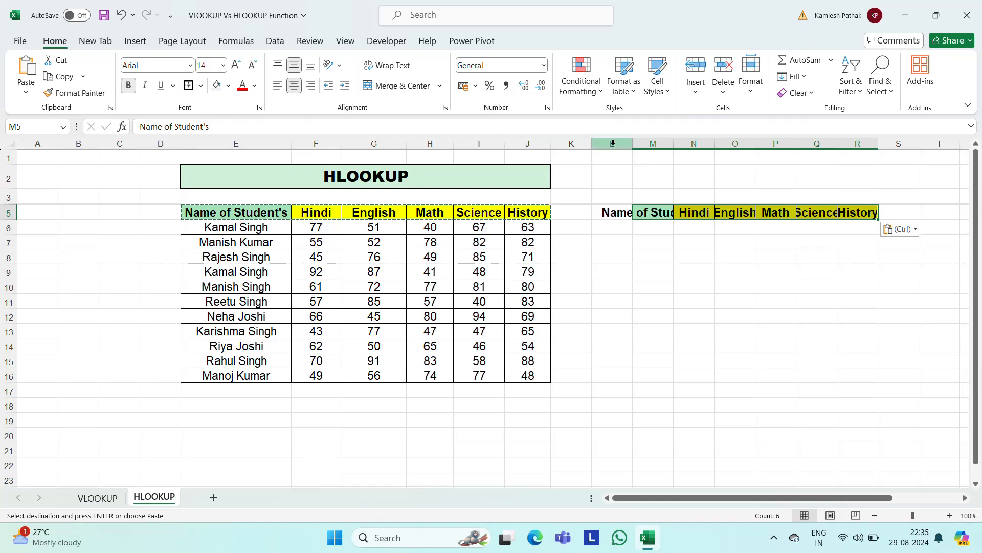
- Autofit the widths of columns L through R to their contents
left_click_drag(612, 144, 865, 138)
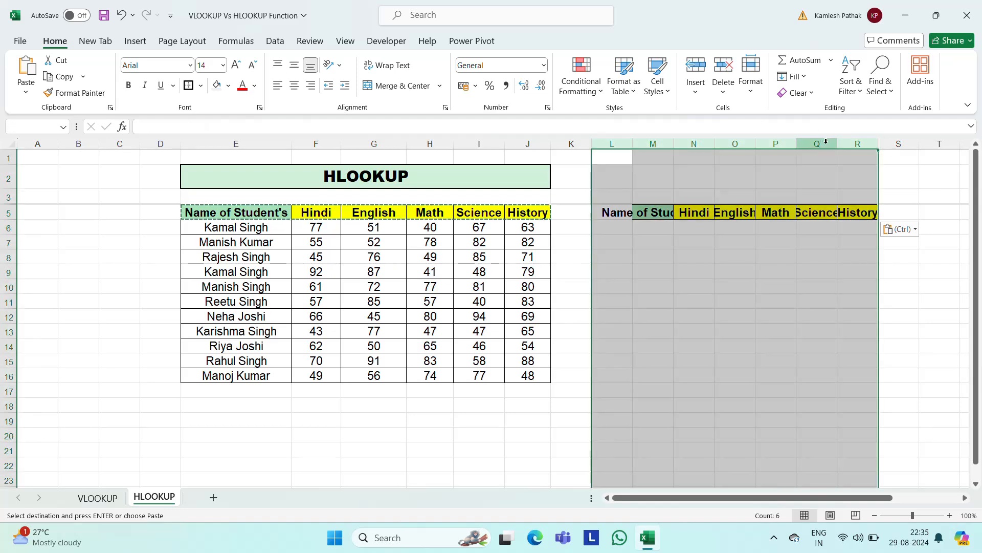
double_click(838, 142)
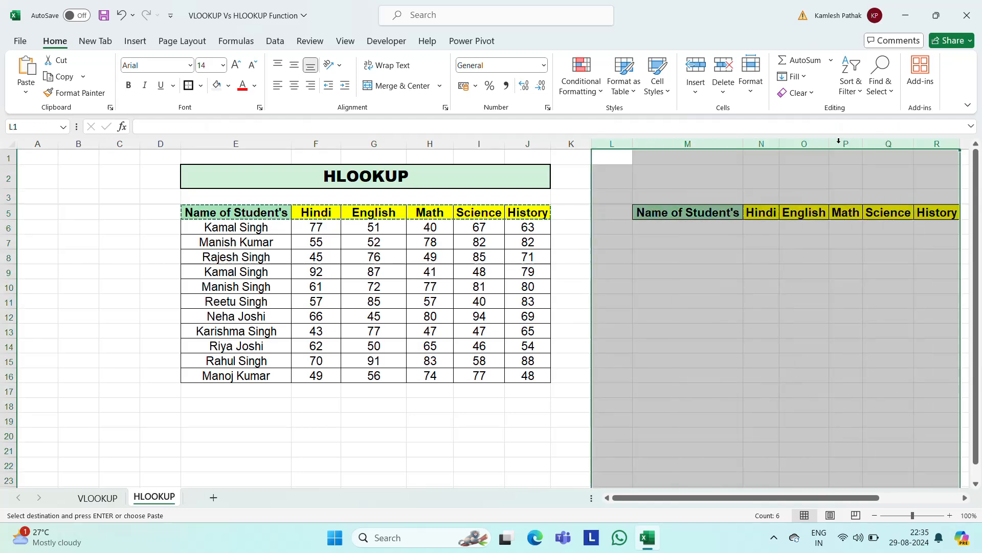
- Look over the empty row beneath the pasted headers, end on M6, and clear the pending copy selection
left_click(752, 225)
key("Right")
key("Right")
key("Right")
key("Right")
key("Right")
key("Right")
key("Right")
key("Left")
key("Left")
key("Left")
key("Left")
key("Left")
key("Left")
key("Left")
key("Left")
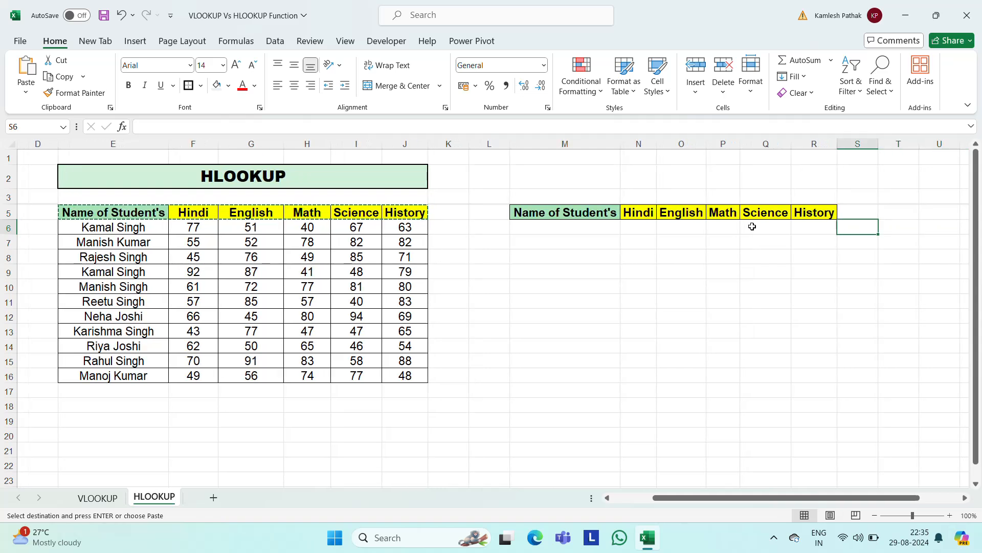
key("Up")
key("Down")
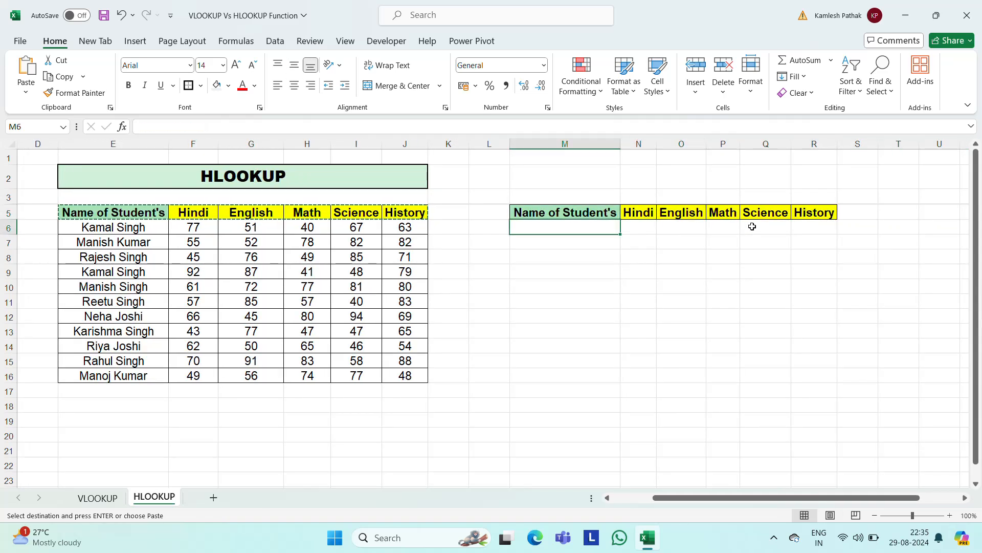
key("Escape")
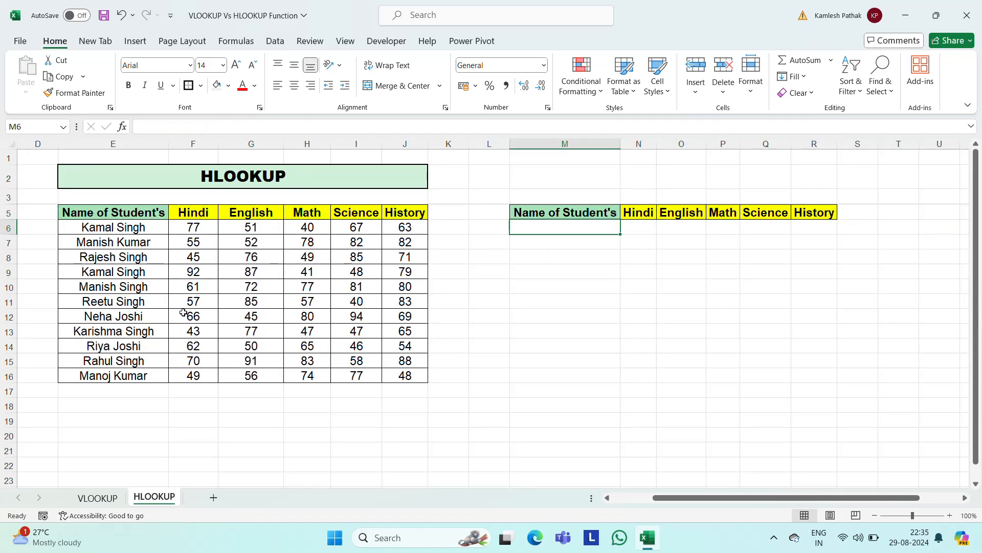
- Highlight the student row E11:J11 of the marks table with the turquoise theme fill color
left_click_drag(151, 301, 134, 301)
key("shift+Right")
key("shift+Right")
key("shift+Right")
key("shift+Right")
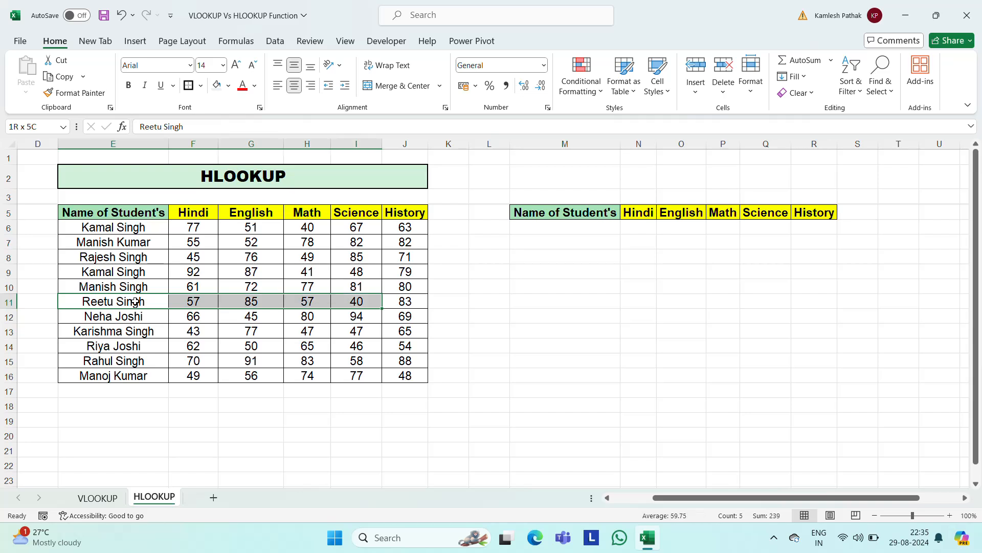
left_click(228, 86)
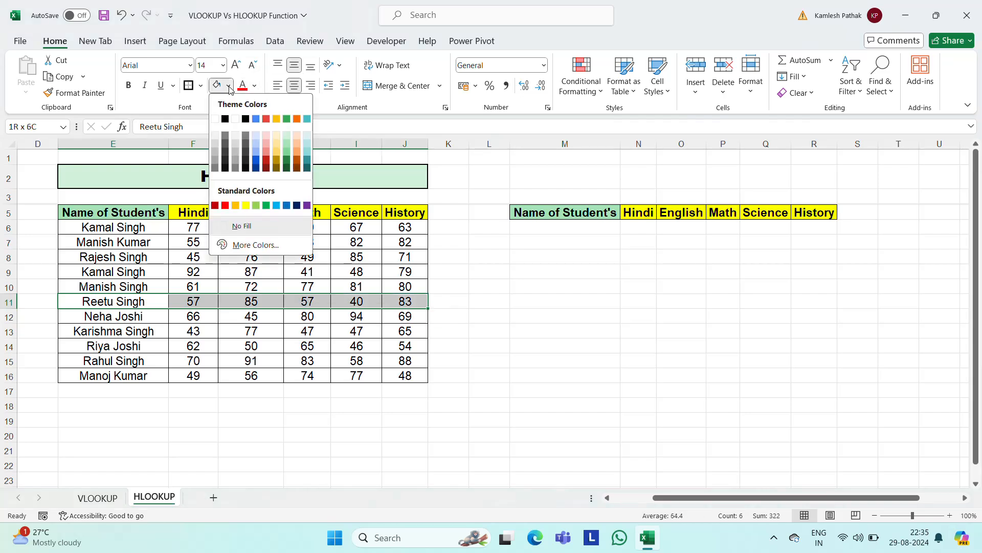
left_click(306, 119)
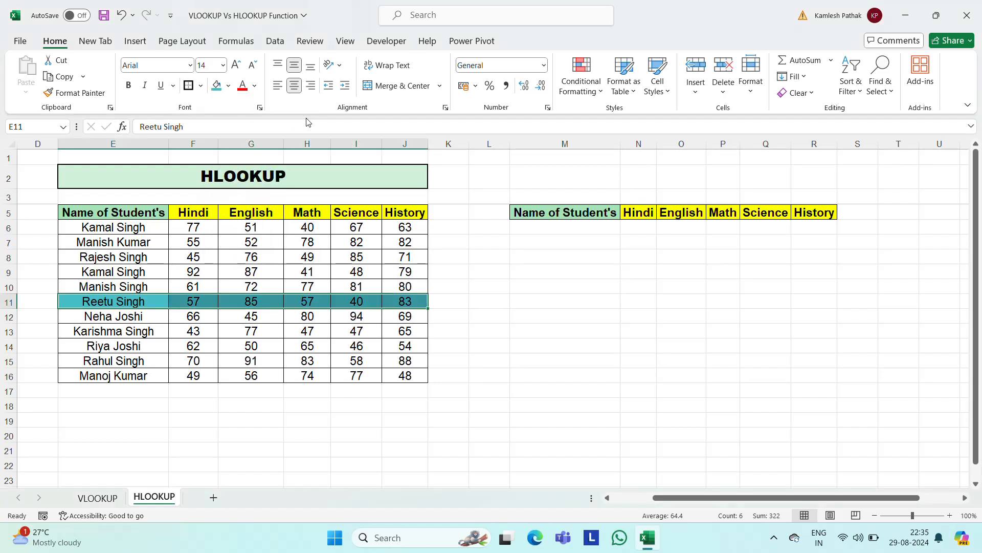
left_click(557, 227)
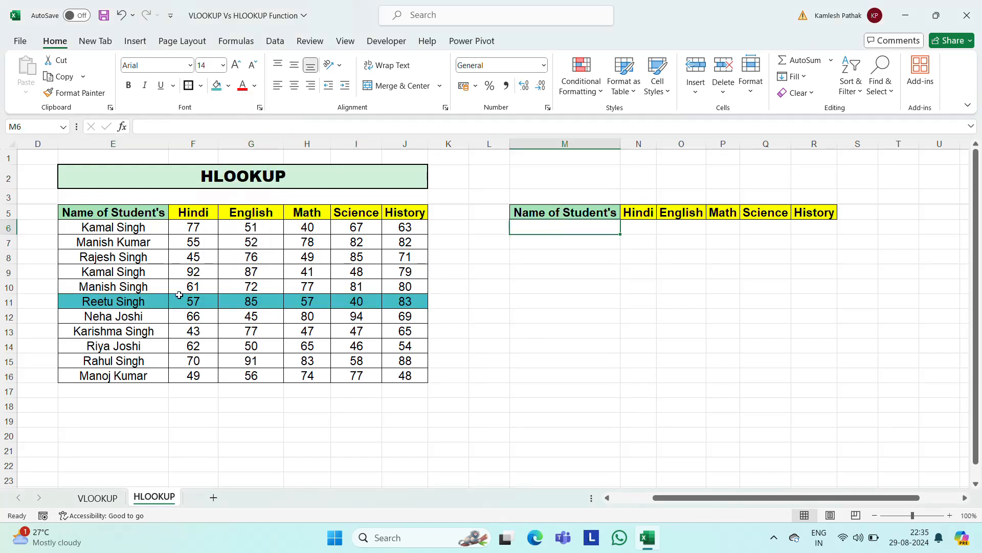
- Make the text of the student row E11:J11 bold
left_click(152, 301)
key("ctrl+shift+Right")
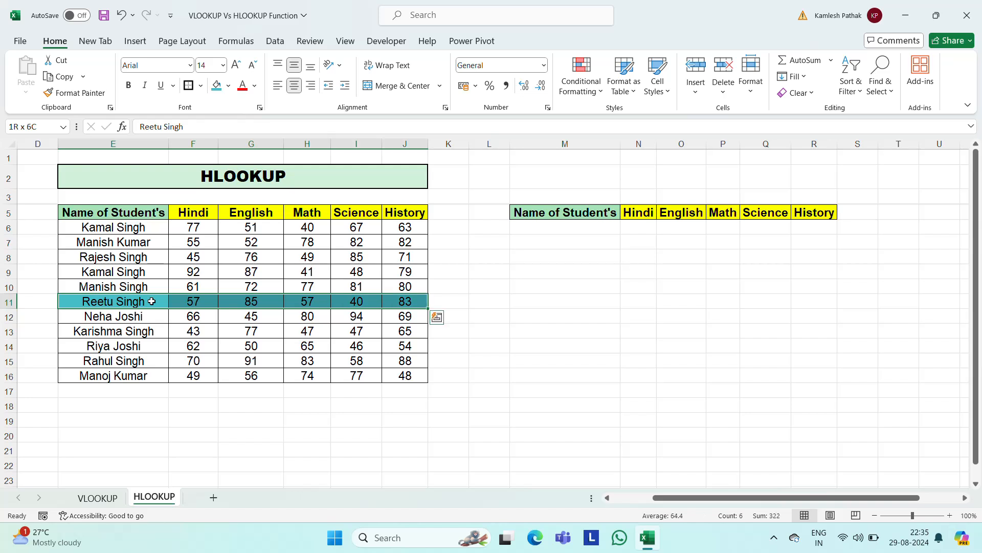
key("ctrl+b")
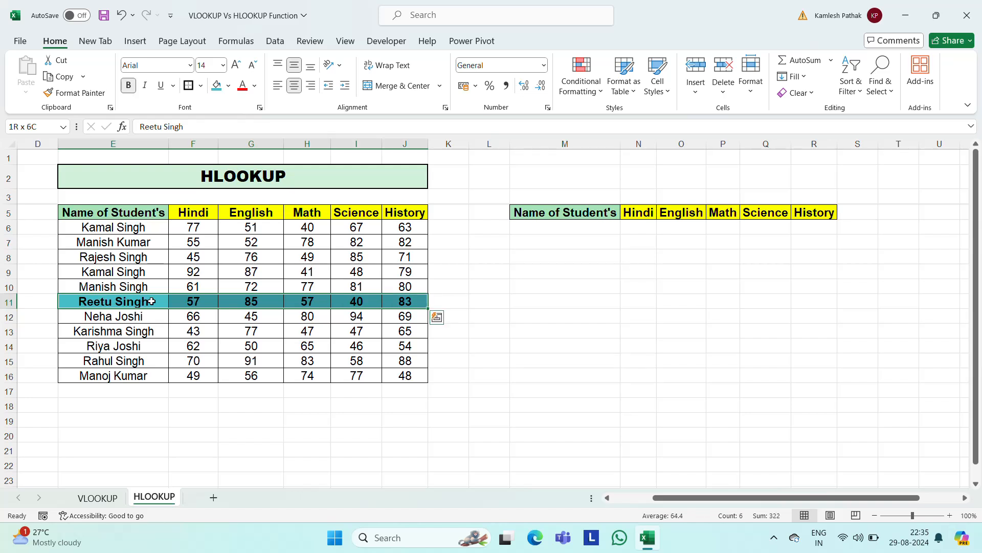
- Start an HLOOKUP formula in M6 with the header range M5:R5 as its lookup value
left_click(577, 228)
type("=")
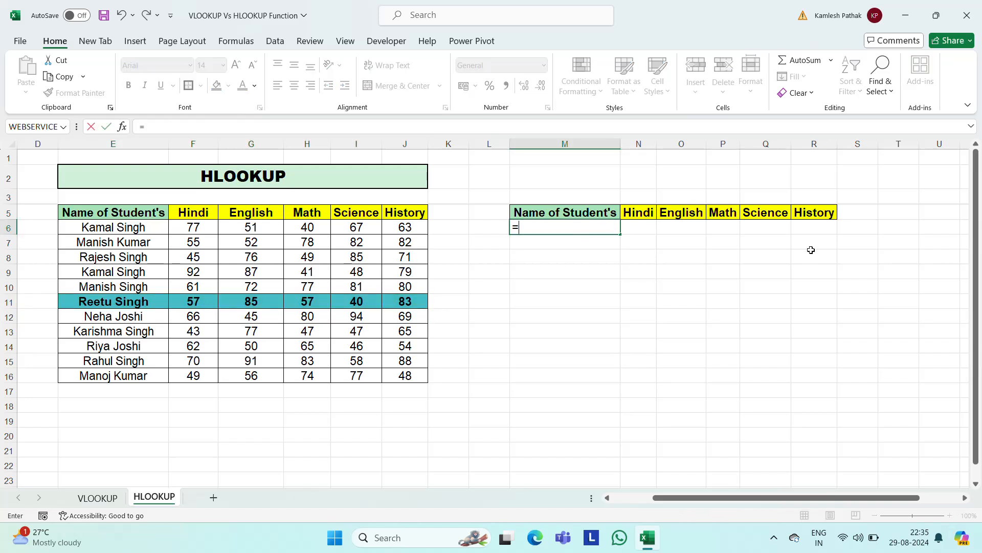
type("hlo")
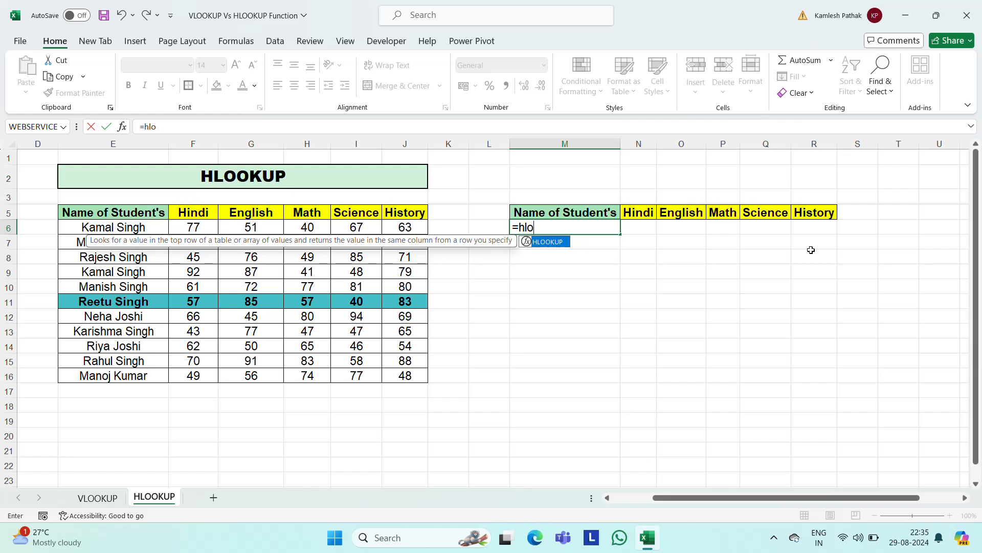
key("Tab")
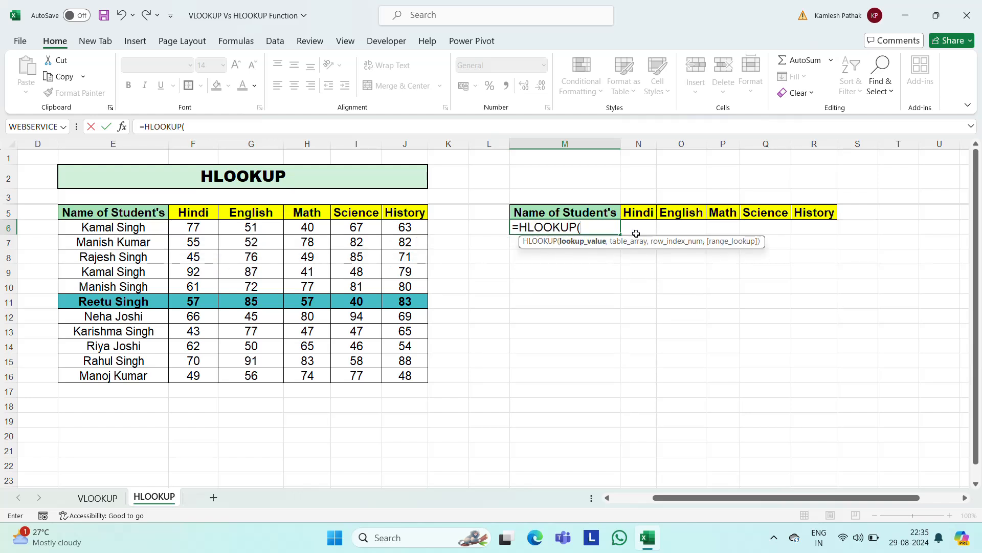
left_click(584, 211)
key("shift+Right")
key("shift+Right")
key("shift+Right")
key("shift+Right")
key("shift+Right")
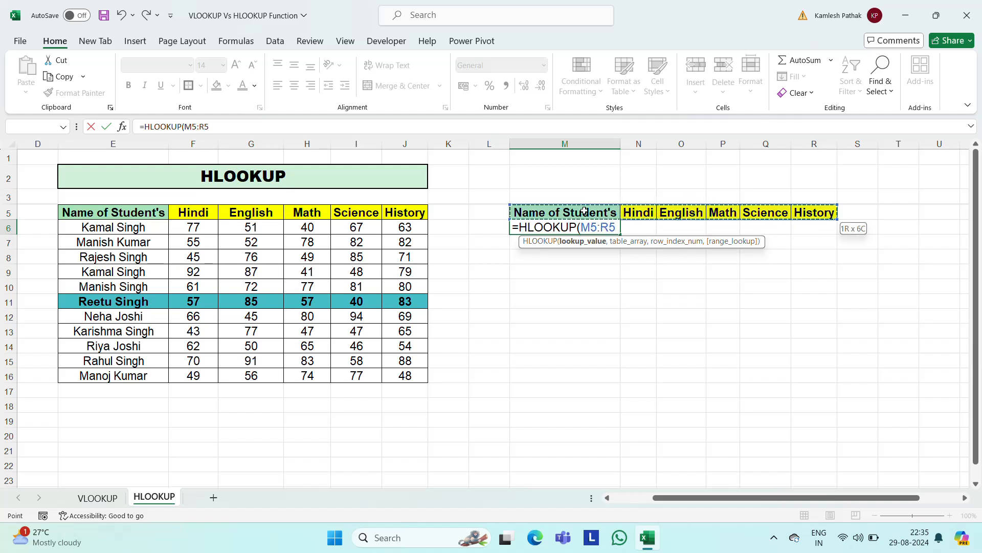
type(",")
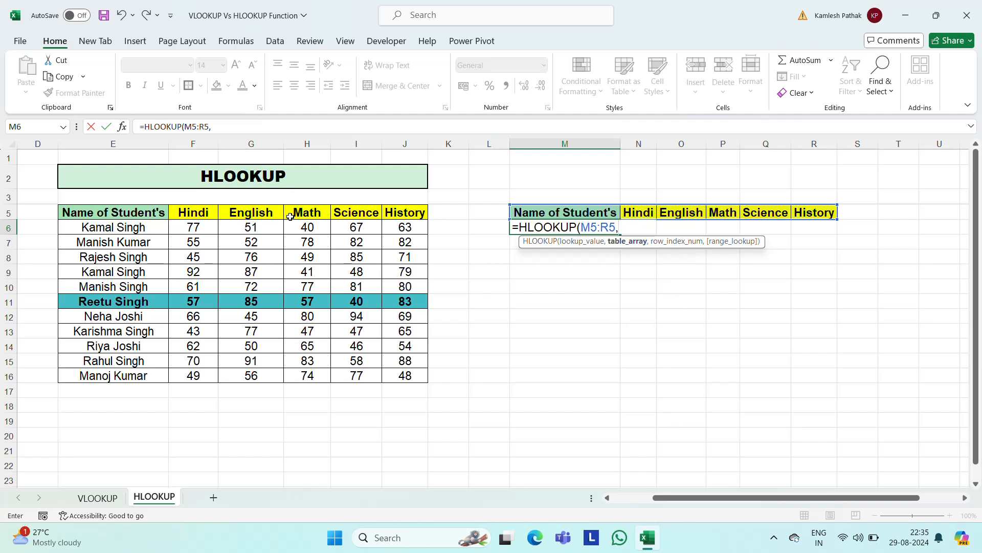
- Set the HLOOKUP table array to the whole marks table, E5:J16
left_click(125, 213)
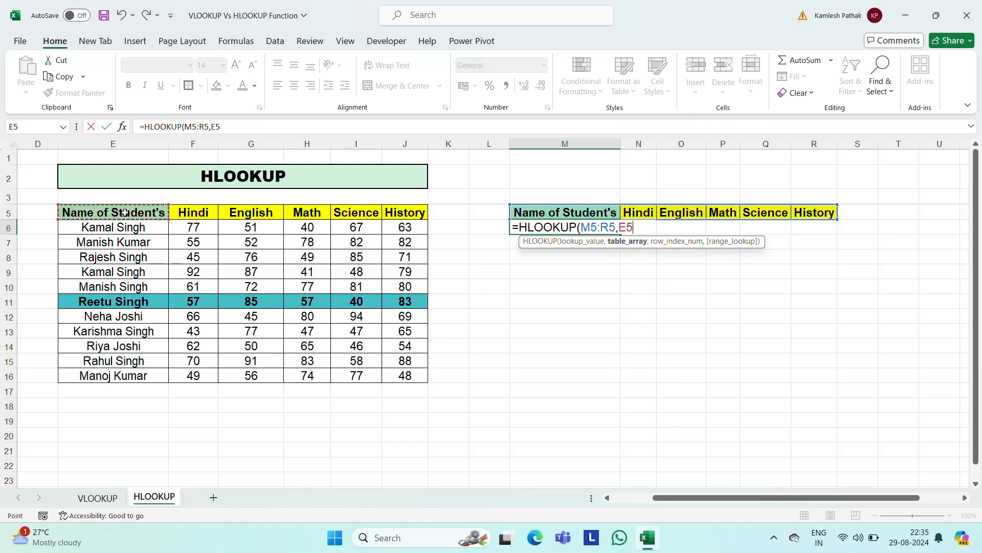
key("shift+Right")
key("shift+Right")
key("shift+Right")
key("shift+Right")
key("ctrl+shift+Down")
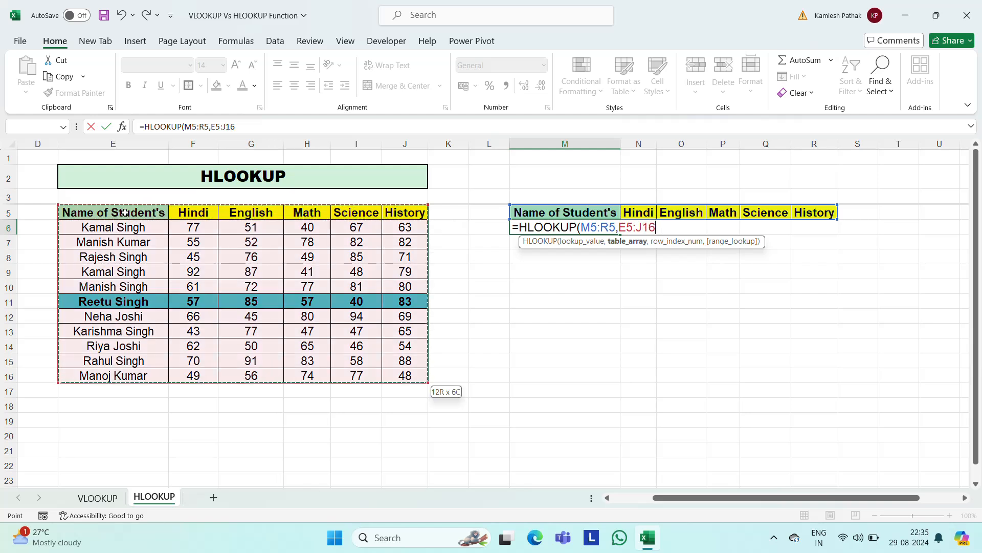
- Lock the HLOOKUP table array as the absolute reference $E$5:$J$16
left_click(619, 230)
type("$")
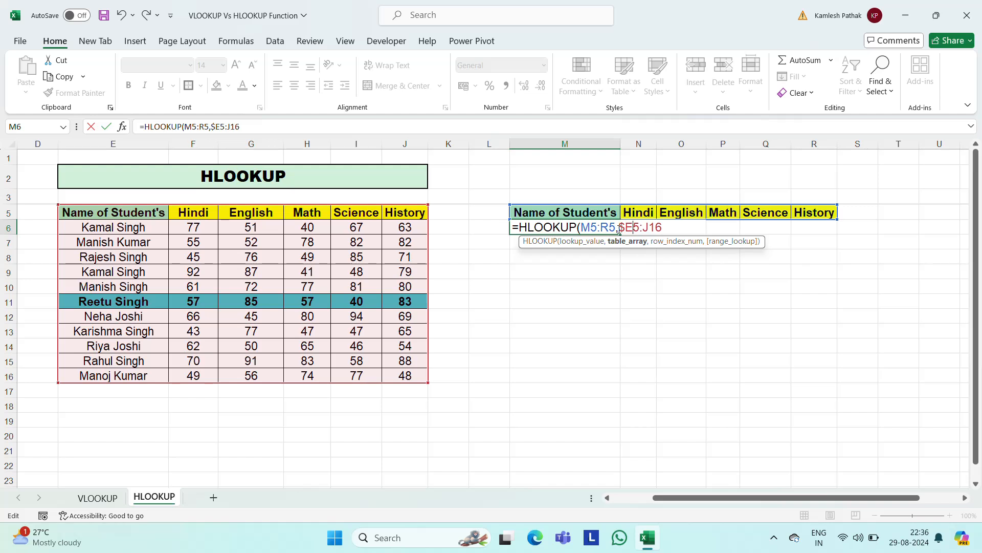
type("$")
type("$")
type("$J$")
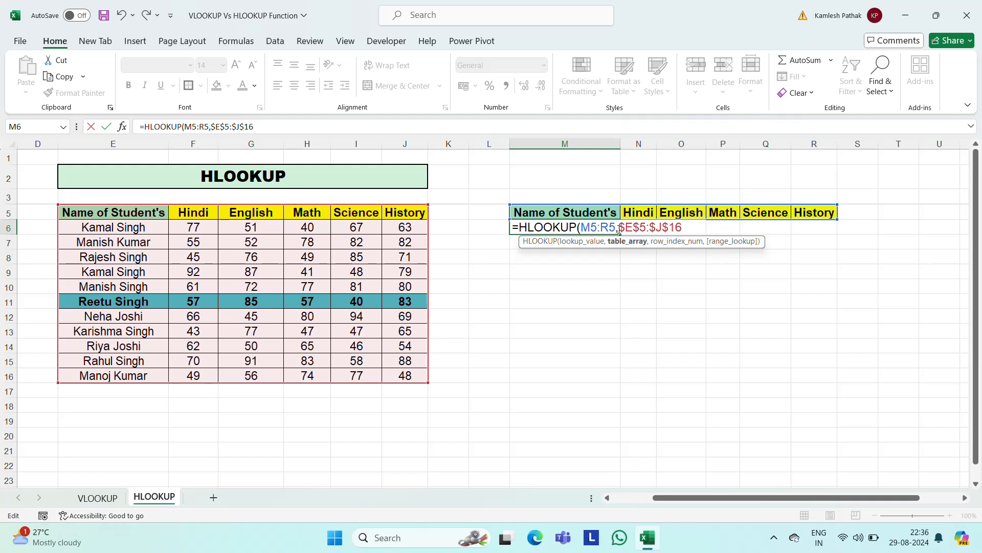
- Complete the HLOOKUP formula with row index number 7 and the exact-match option FALSE
type(",")
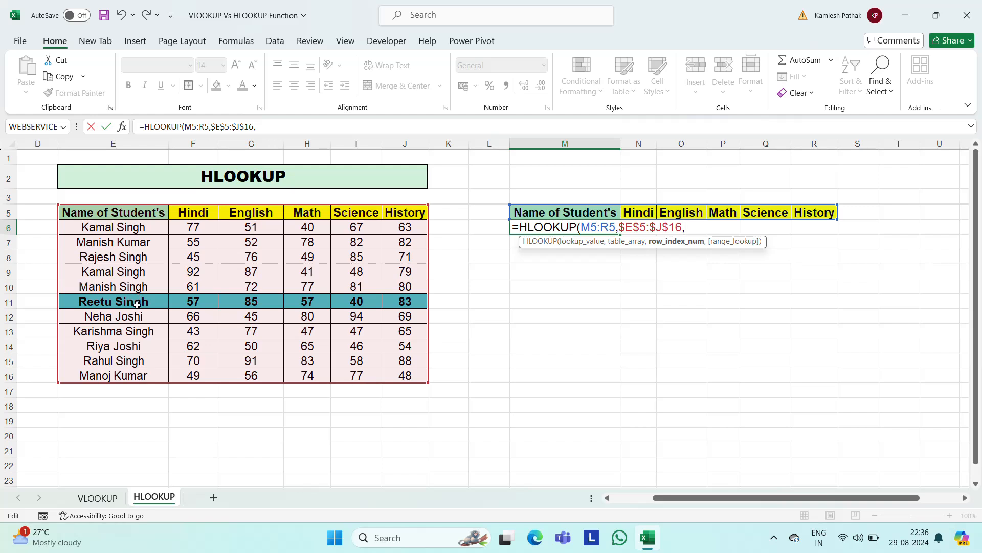
type("7,")
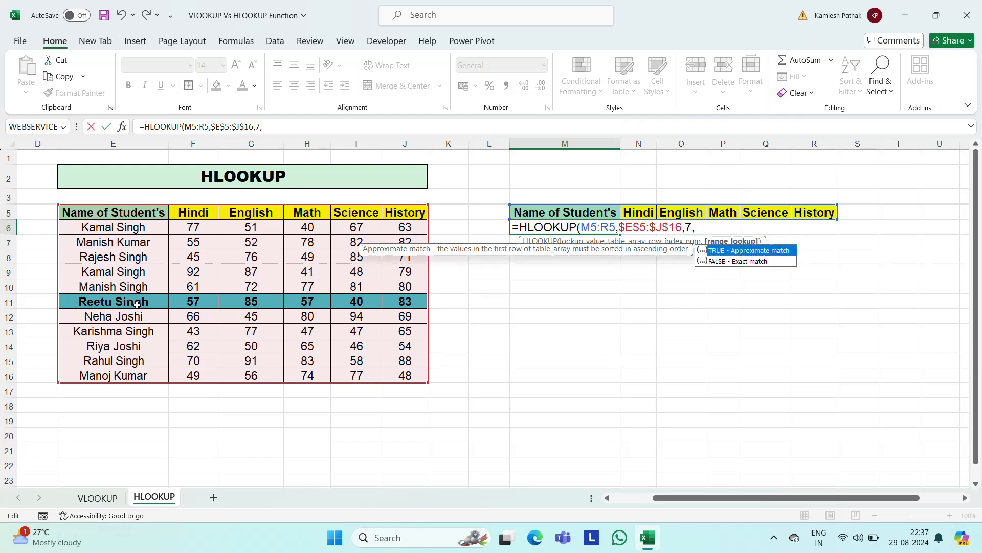
key("Down")
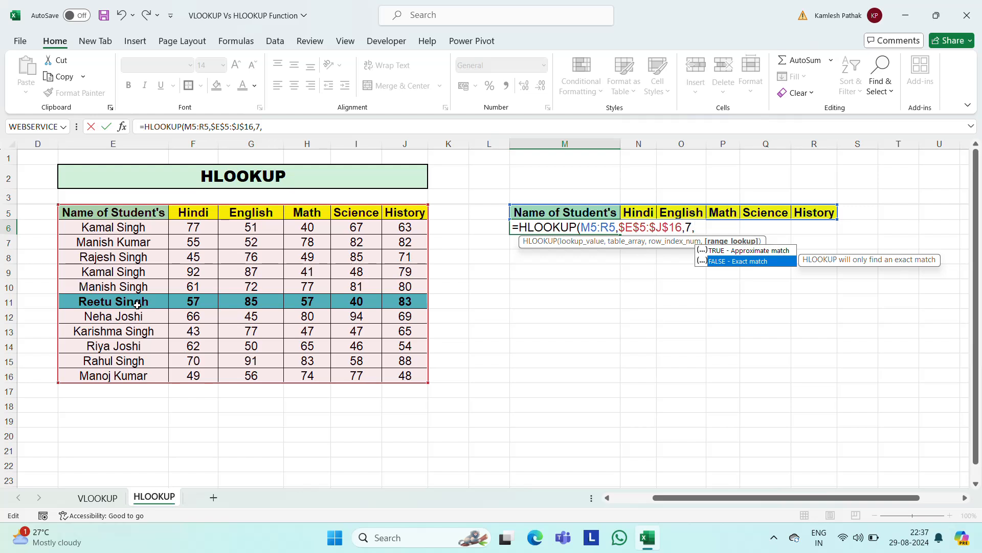
key("Tab")
key("Return")
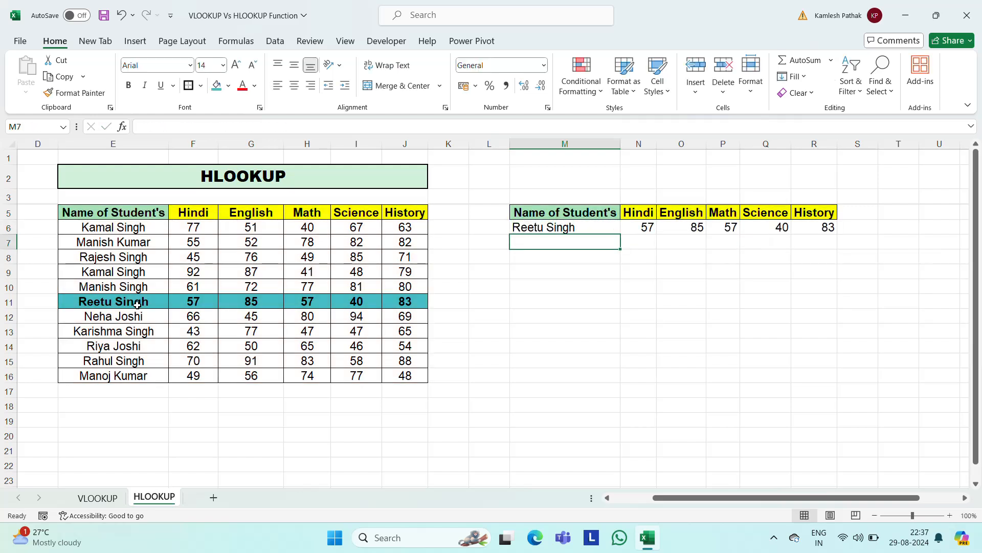
- Center the HLOOKUP results in M6:R6 horizontally
key("Up")
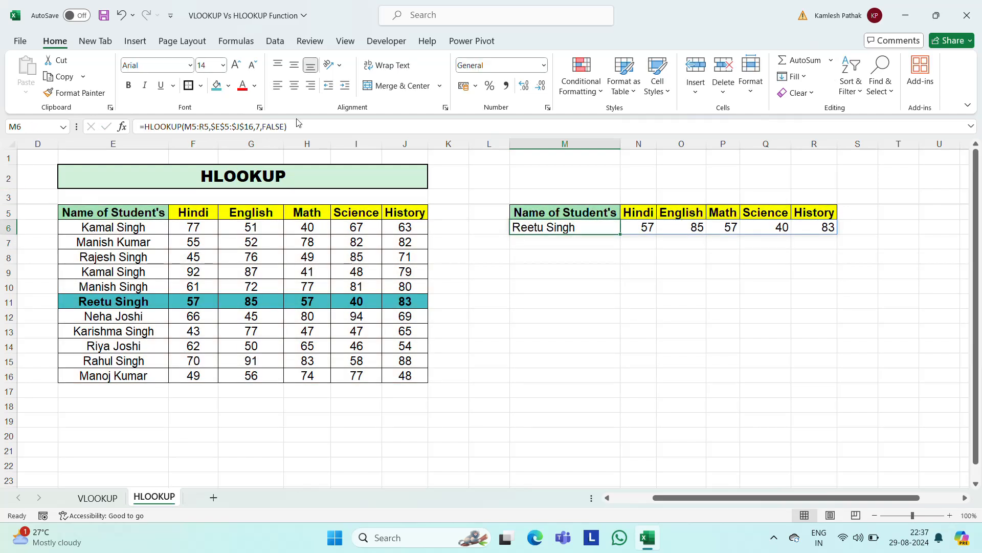
key("shift+Right")
key("shift+Right")
key("shift+Right")
key("shift+Right")
key("shift+Right")
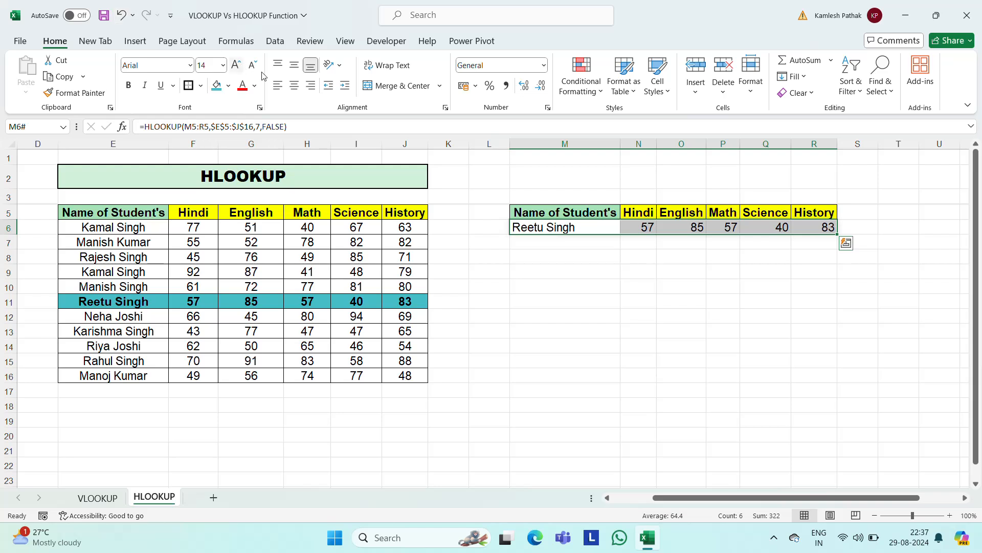
left_click(293, 86)
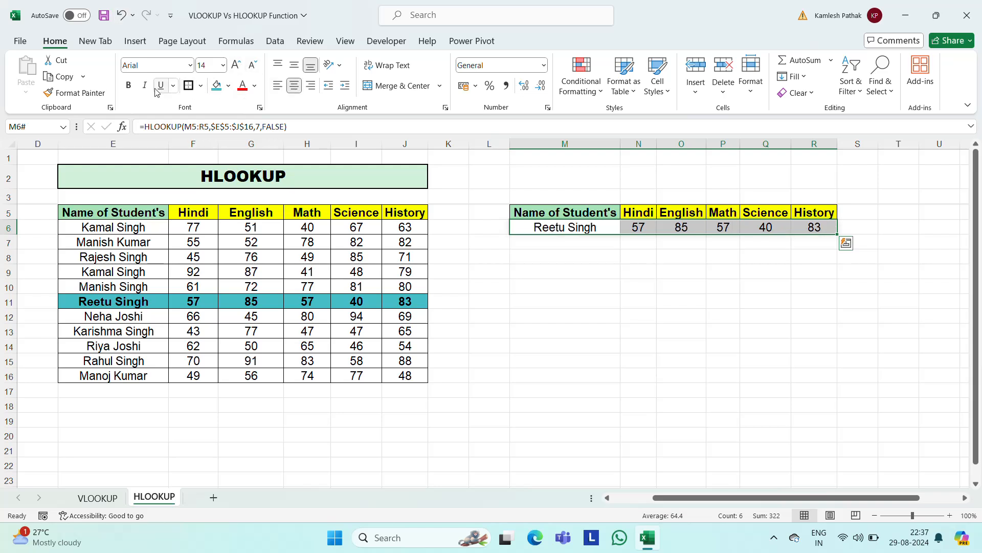
- Compare the source row E11:J11 with the HLOOKUP results in row 6, ending on the formula in M6
left_click(149, 307)
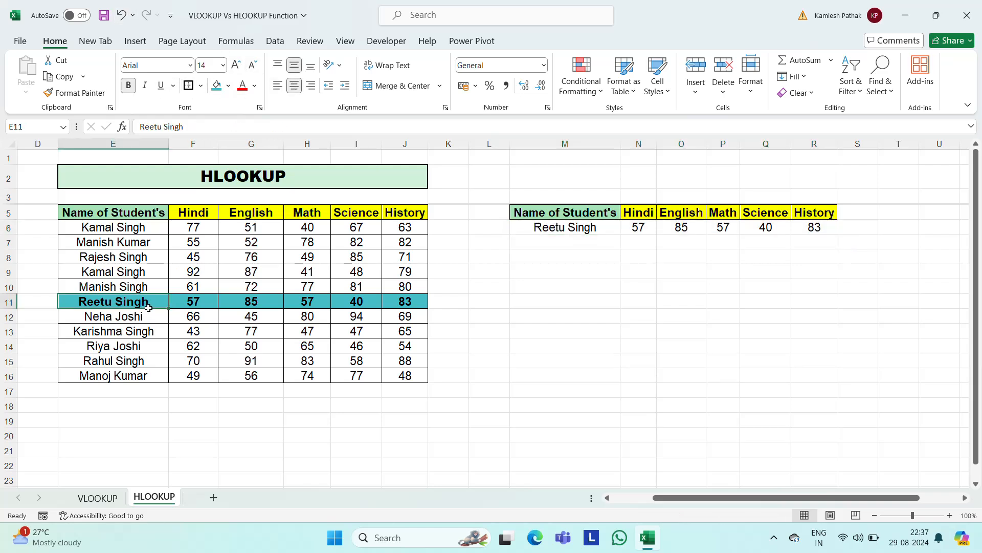
key("Right")
key("Right")
key("Right")
key("Right")
key("Right")
key("Right")
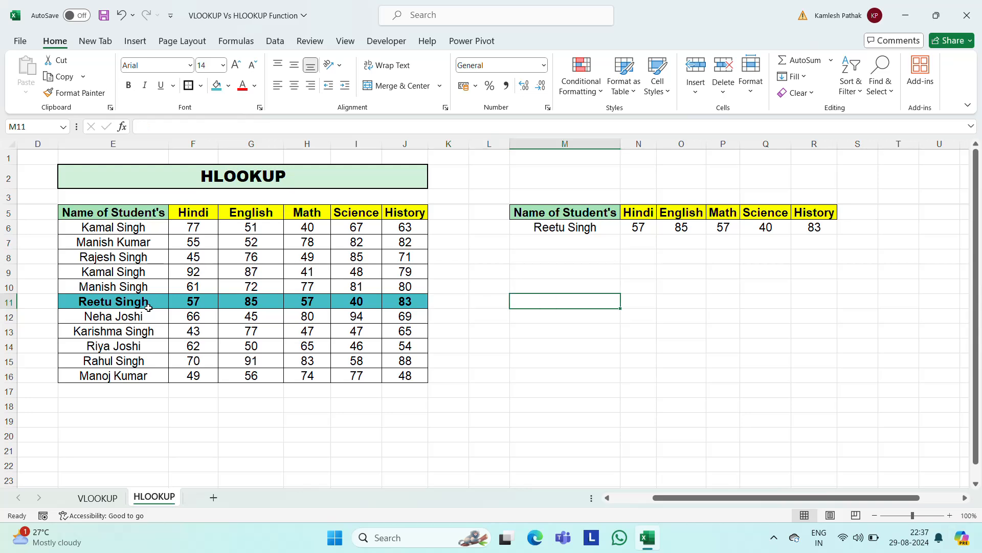
left_click(203, 302)
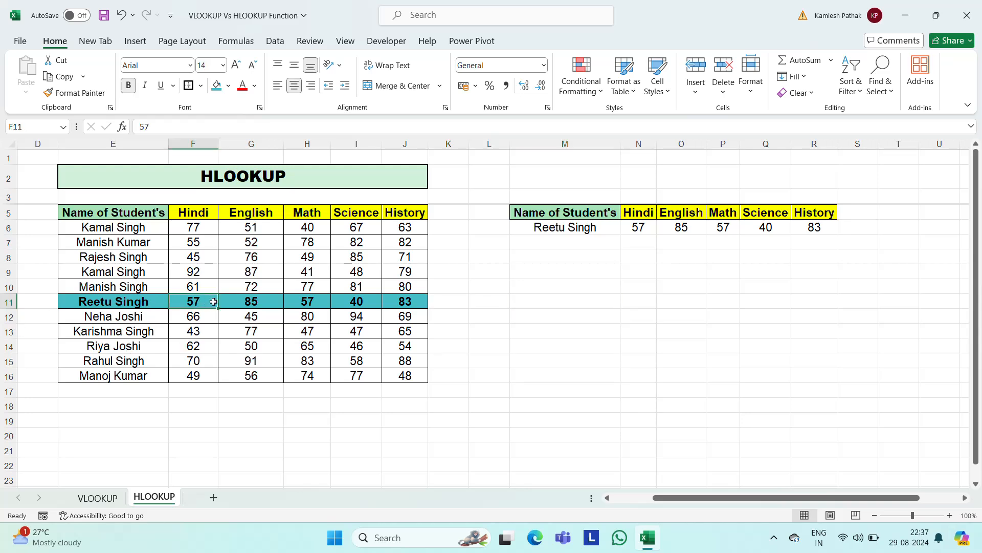
left_click(637, 228)
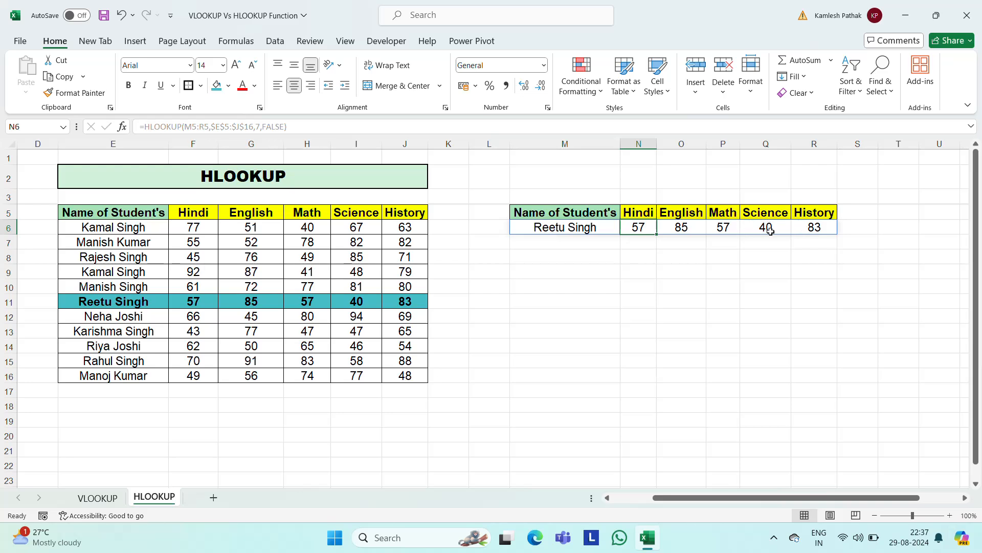
left_click(604, 227)
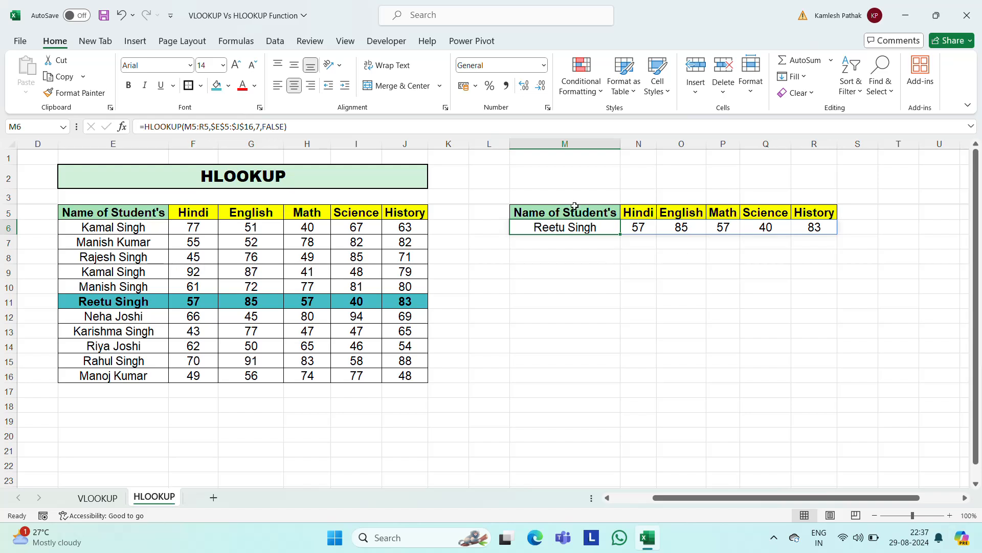
- Remove the fill color from the student row E11:J11
left_click_drag(127, 293, 414, 302)
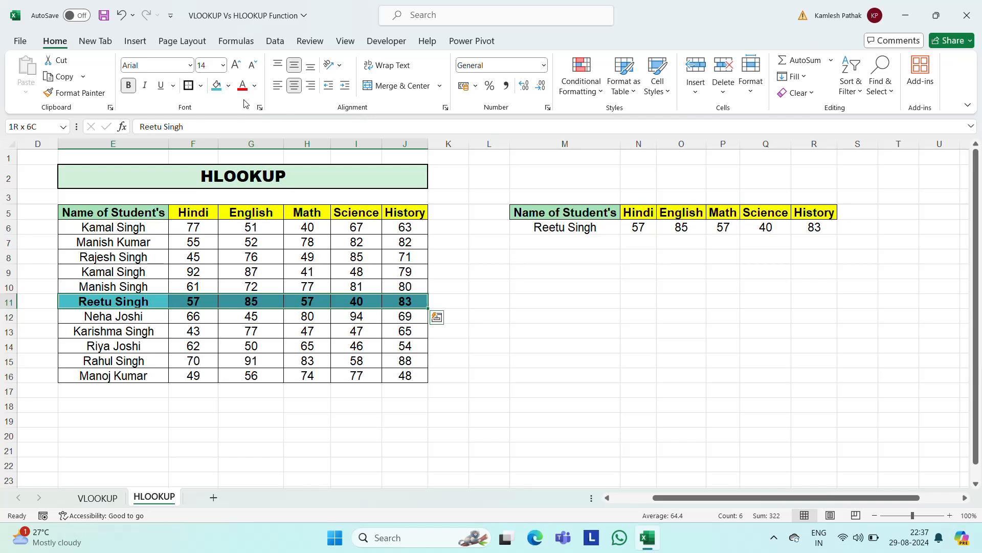
left_click(228, 85)
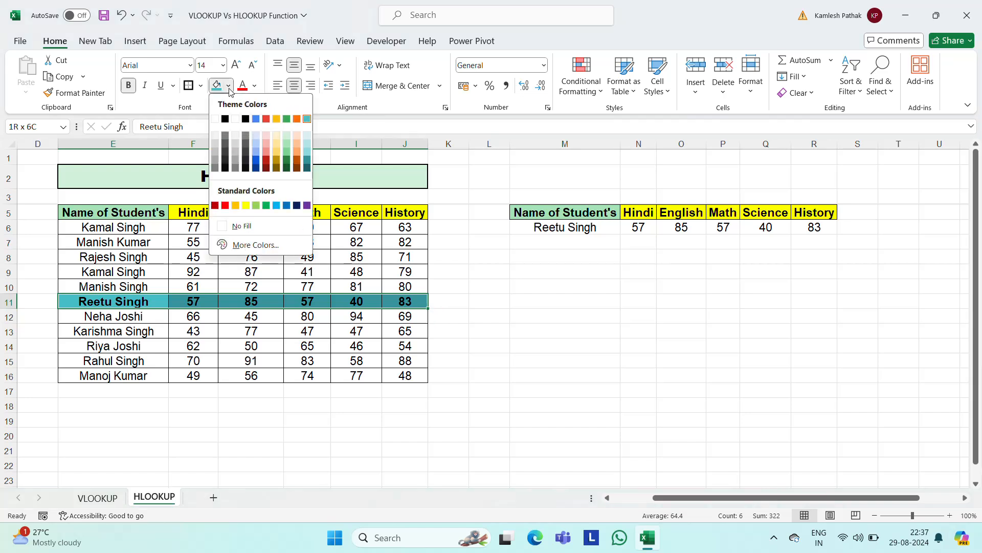
left_click(241, 226)
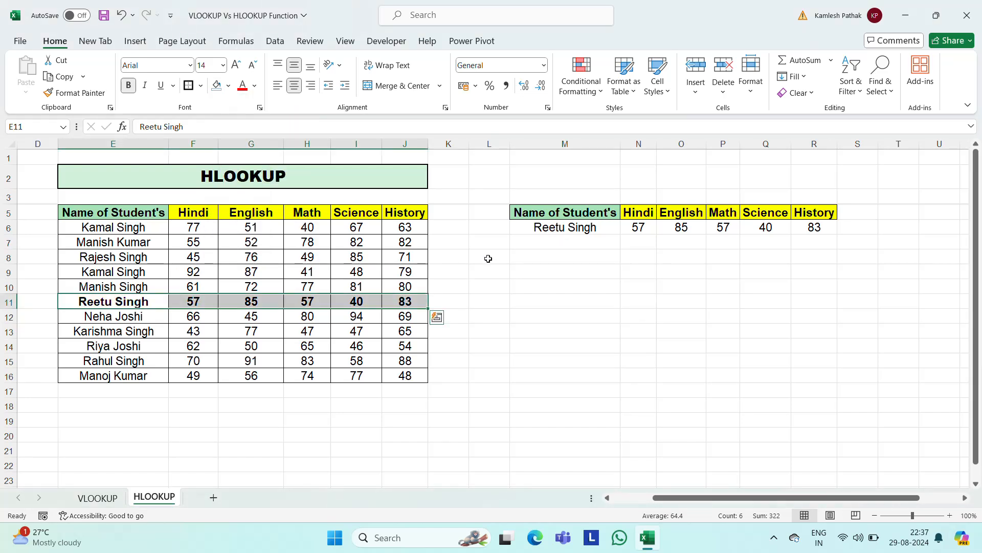
- Remove the bold formatting from the student row E11:J11 and delete the lookup result columns M:R
key("ctrl+b")
left_click(592, 219)
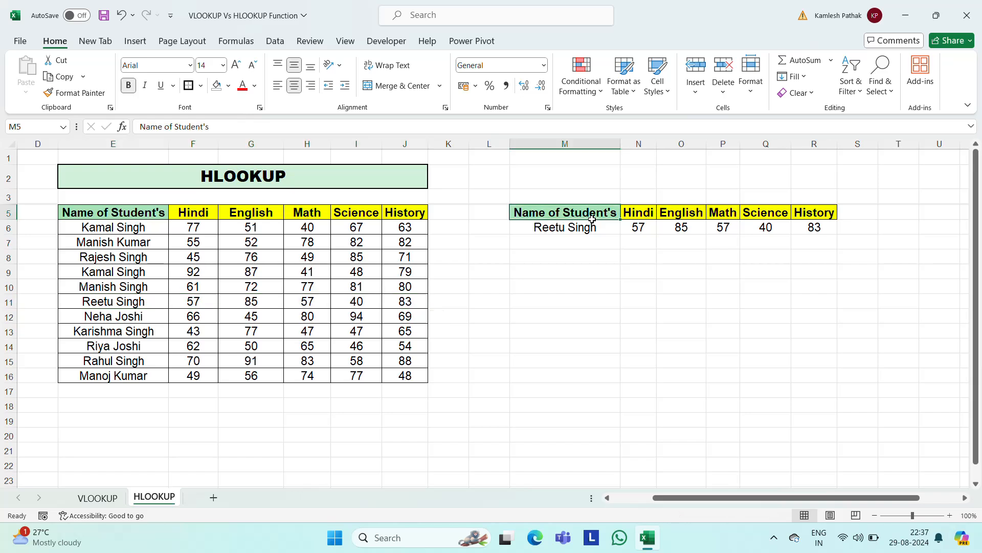
left_click(570, 143)
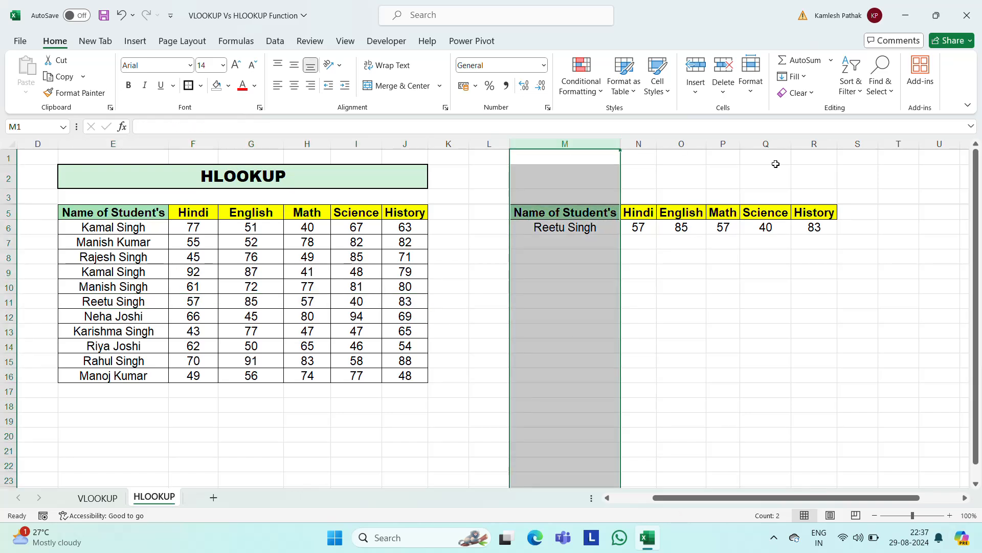
left_click(814, 143, "shift")
right_click(670, 385)
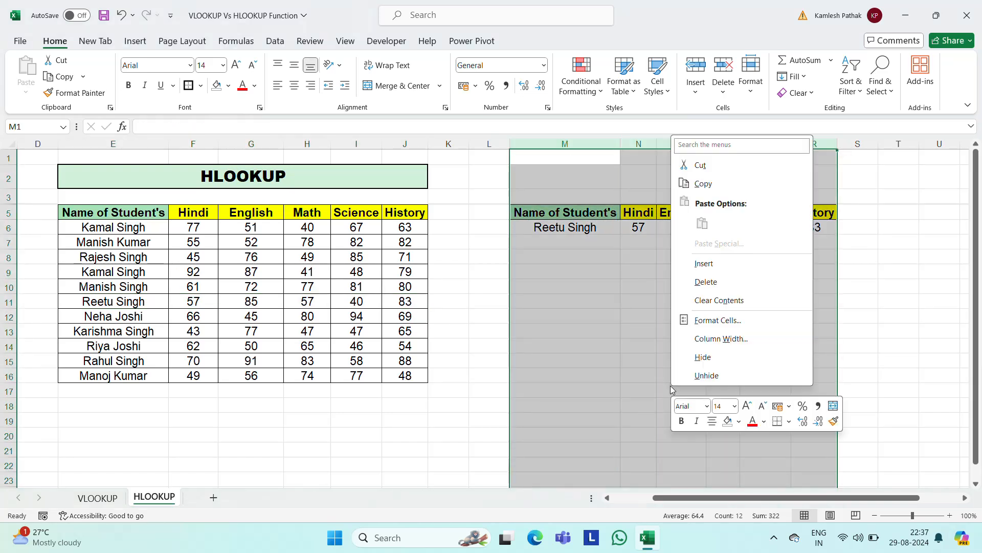
left_click(713, 282)
left_click(581, 261)
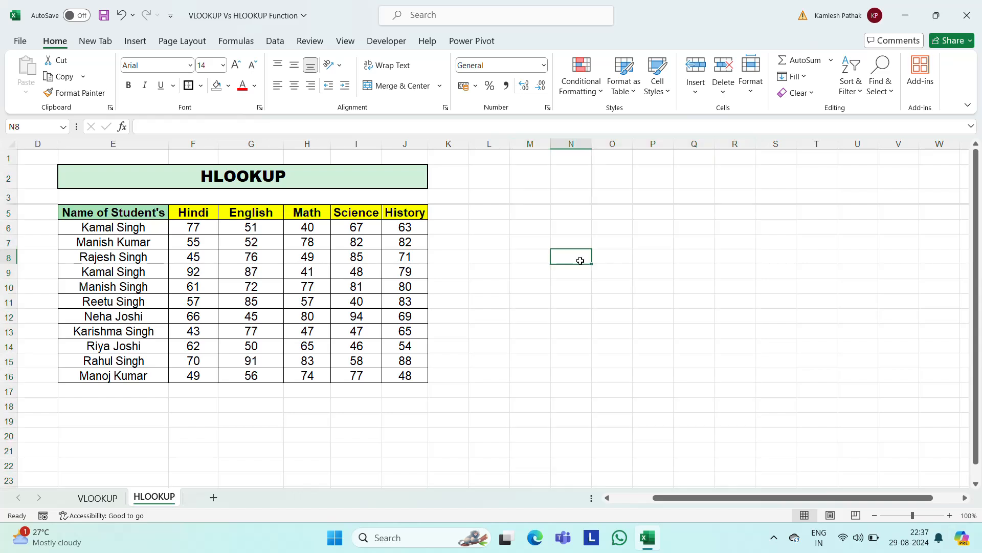
- Copy the Name of Student's header from E5 into N6 and fit column N to its text
key("Up")
key("Up")
key("Up")
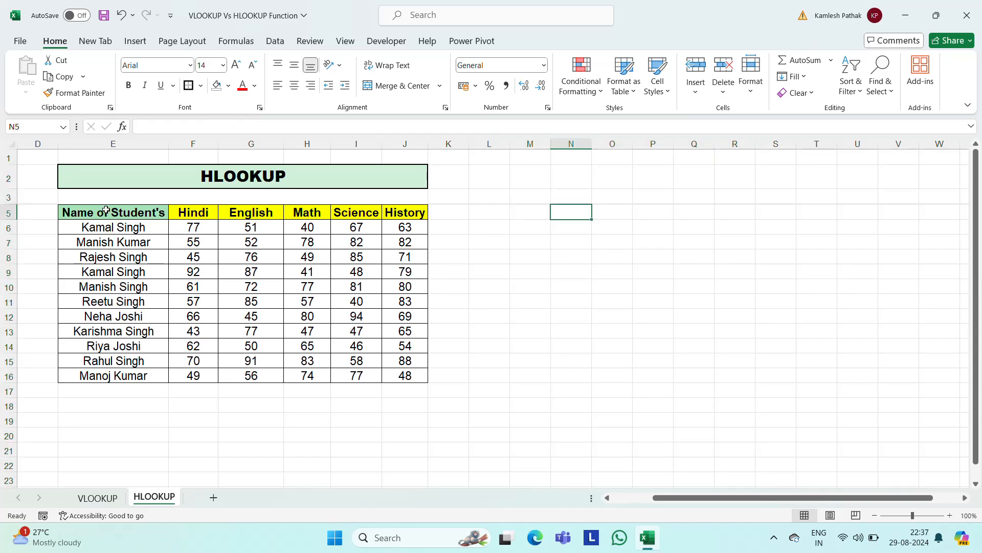
left_click(105, 211)
key("ctrl+c")
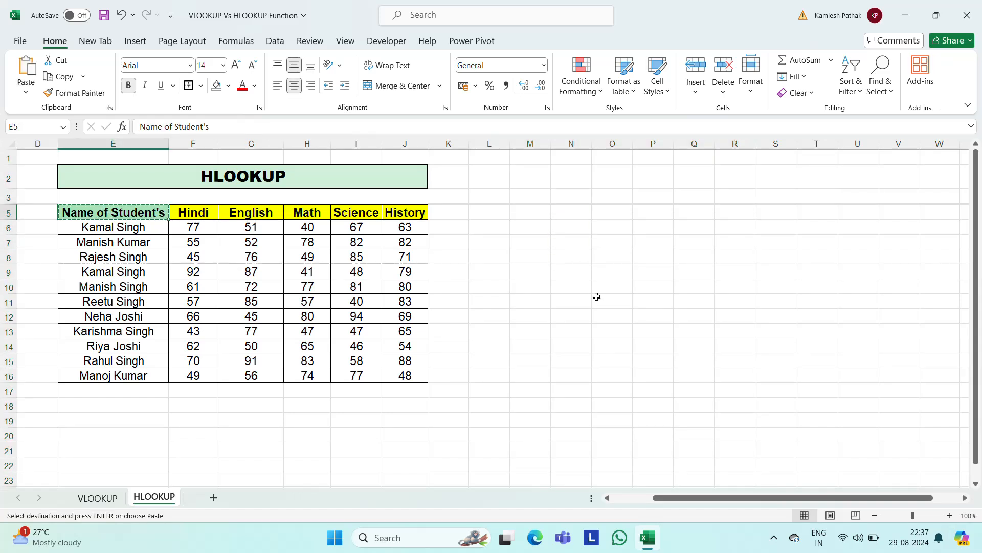
left_click(554, 230)
key("ctrl+v")
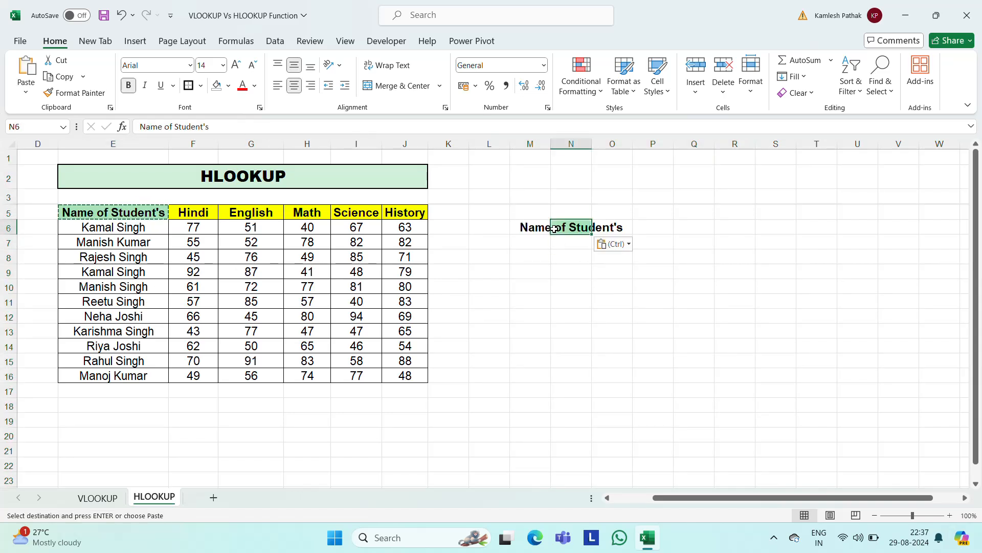
double_click(590, 143)
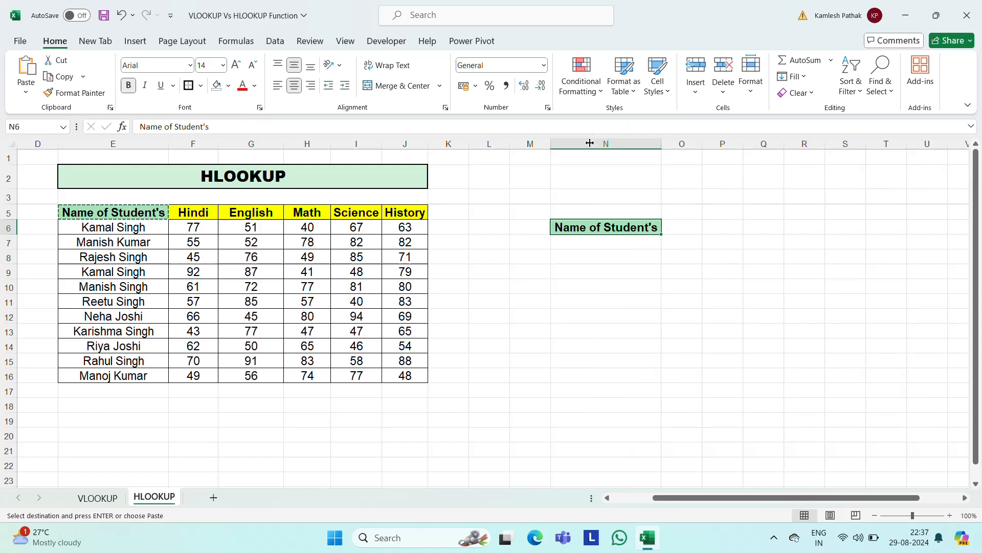
- Copy the student name from E10 into N7, below the pasted header
left_click(132, 288)
key("ctrl+c")
key("Right")
key("Right")
key("Right")
key("Right")
key("Right")
key("Right")
key("Right")
key("Right")
key("Right")
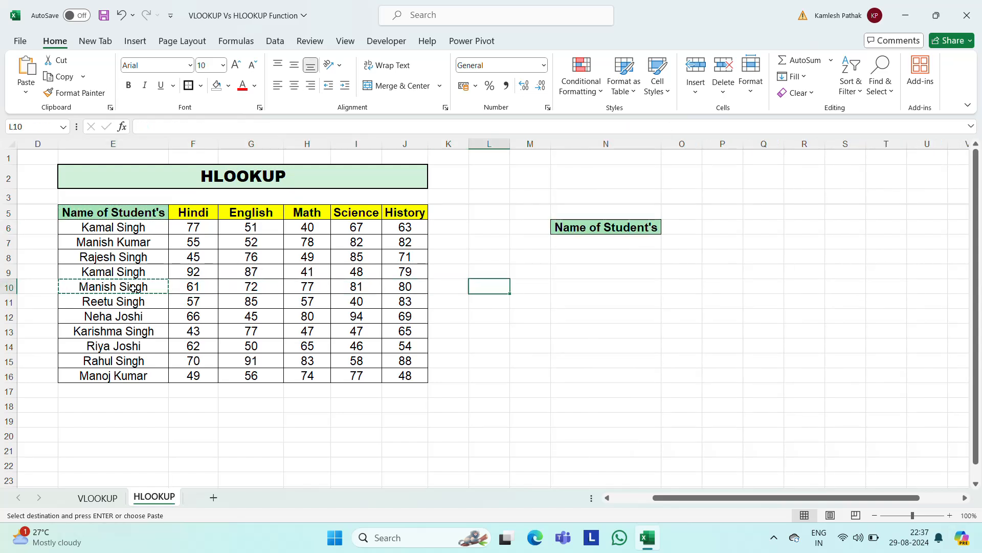
key("Up")
key("Up")
key("Up")
key("Up")
key("Down")
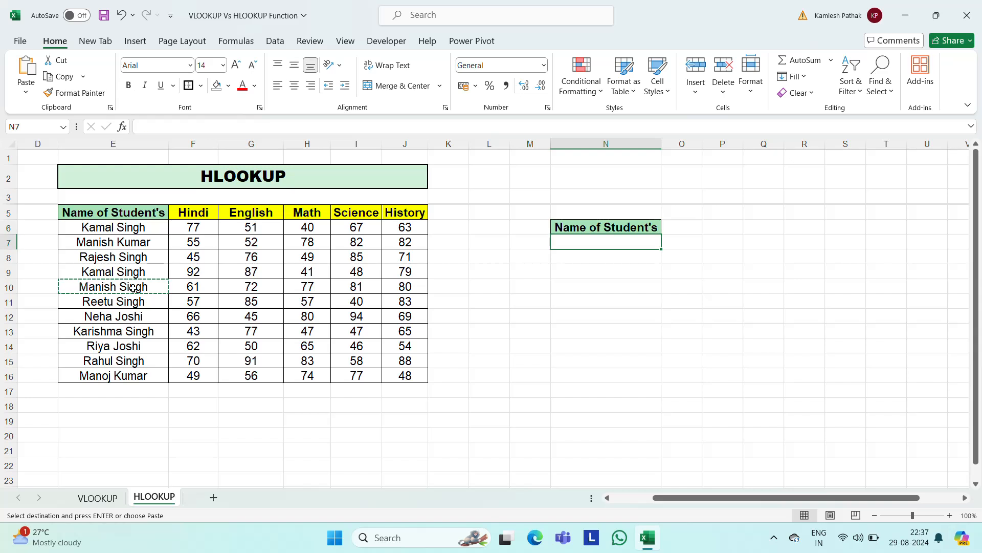
key("ctrl+v")
key("Escape")
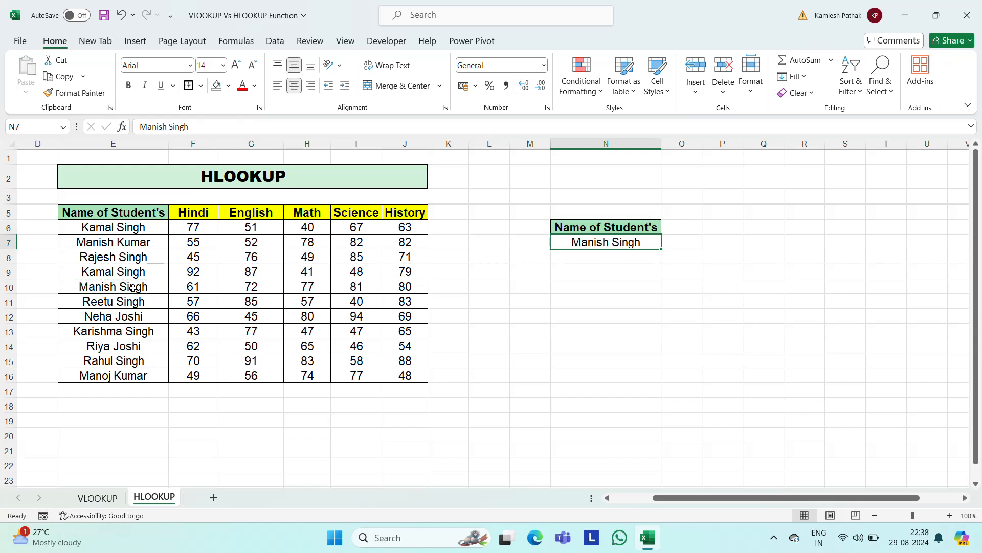
- Copy the English header from G5 into O6 and fit column O to its text
left_click(261, 213)
key("ctrl+c")
key("Right")
key("Right")
key("Right")
key("Right")
key("Right")
key("Right")
key("Right")
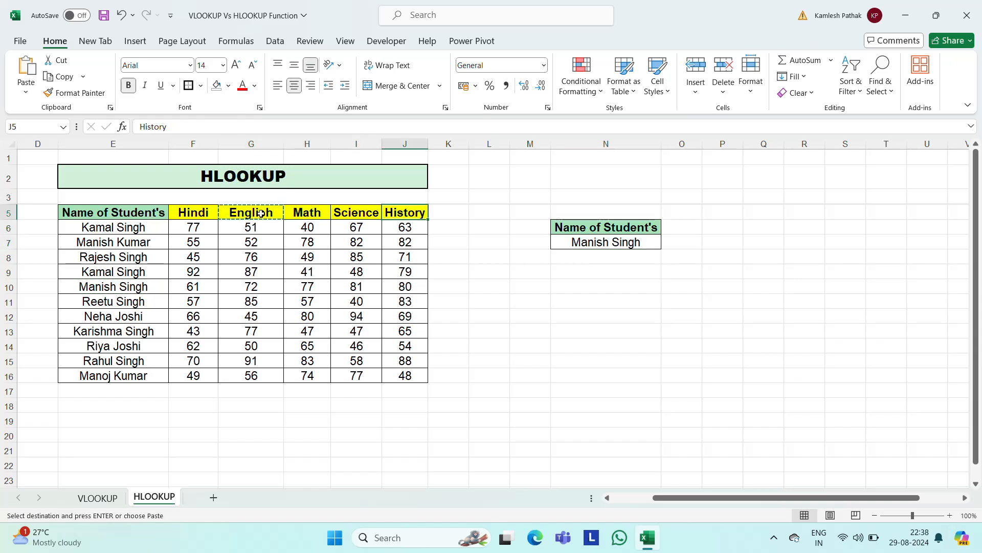
key("Right")
key("Down")
key("ctrl+v")
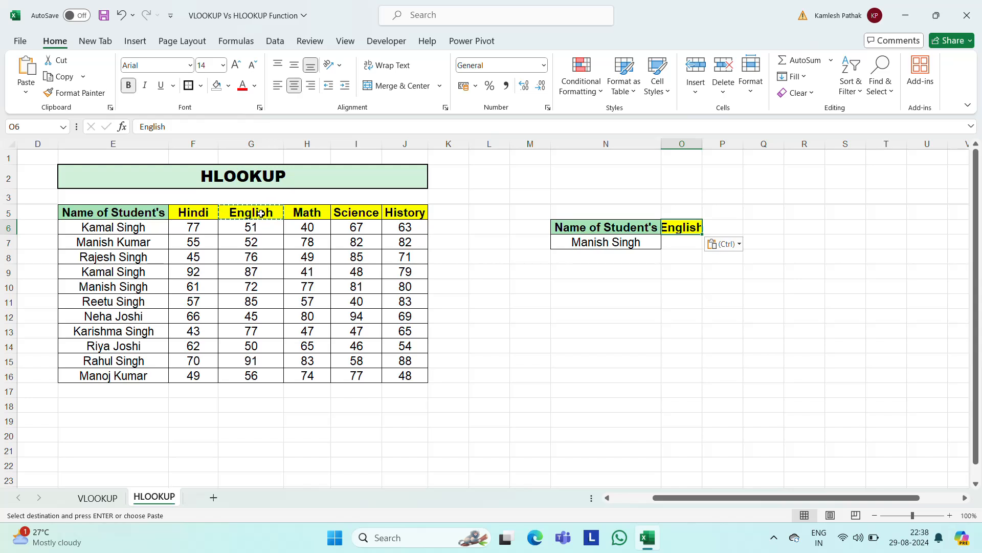
key("Escape")
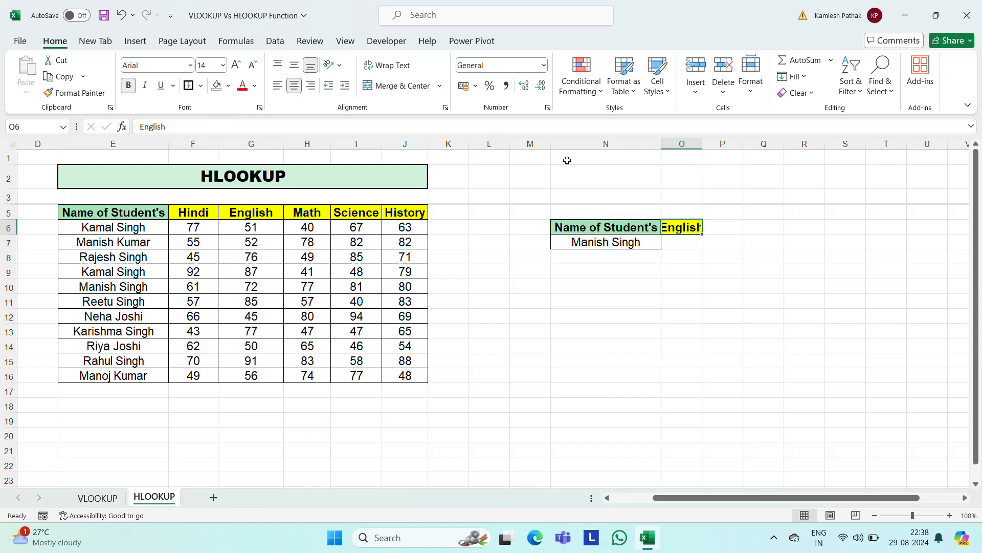
double_click(703, 144)
- Start an HLOOKUP formula in O7 with the English header in O6 as the lookup value
left_click(696, 241)
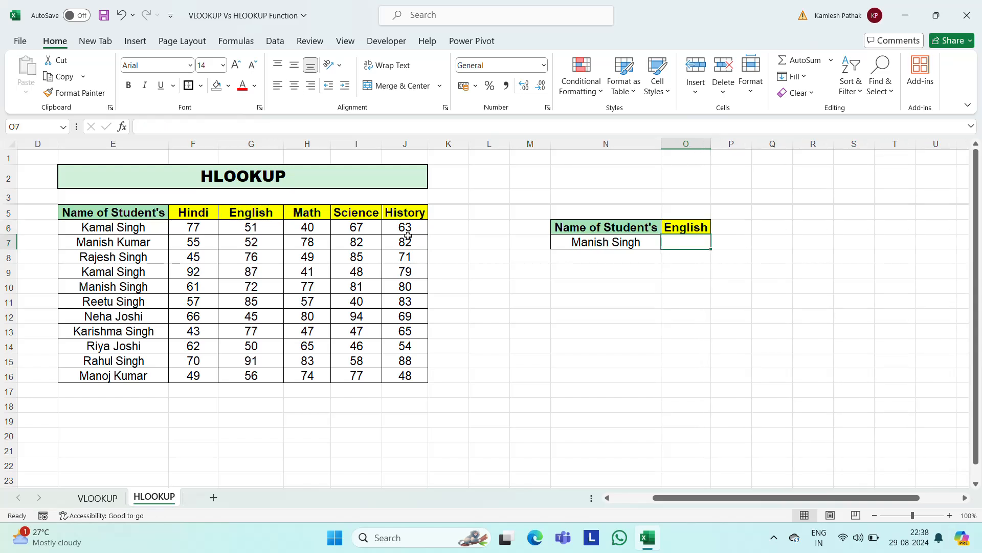
left_click(140, 290)
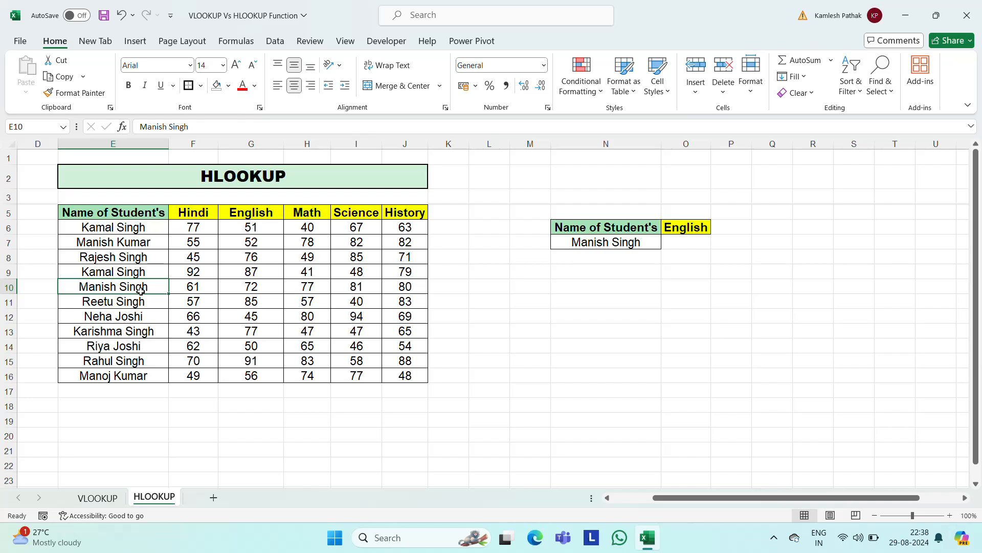
left_click(691, 250)
left_click(678, 244)
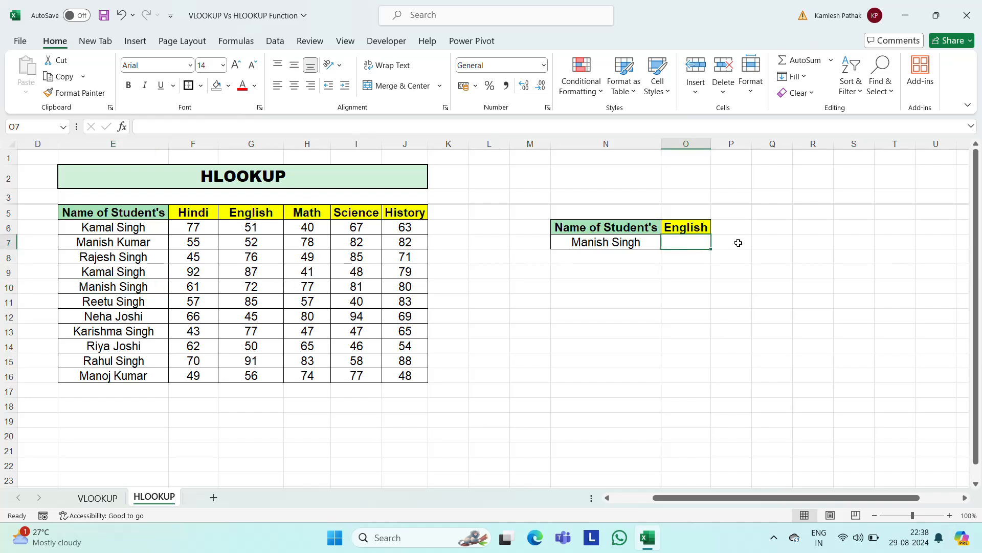
type("=")
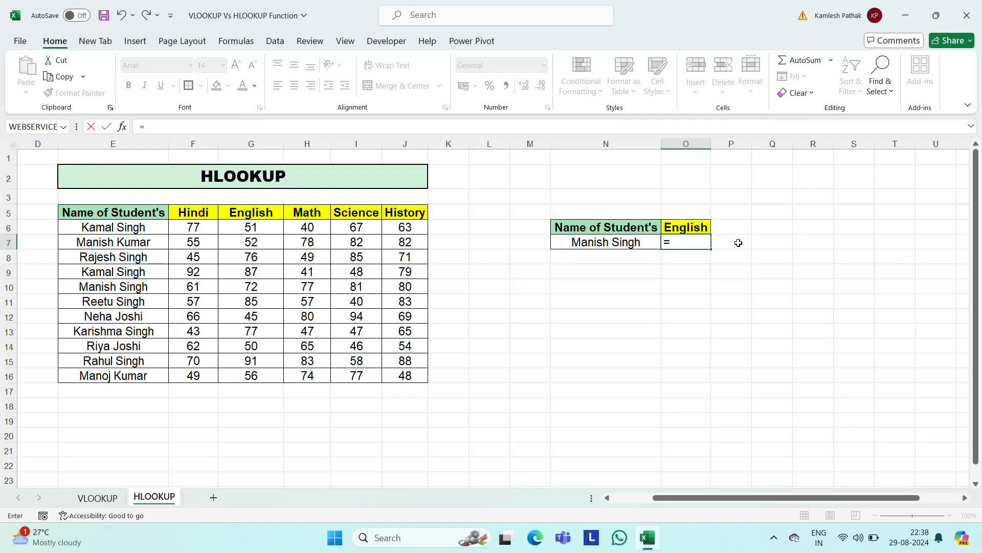
type("hlo")
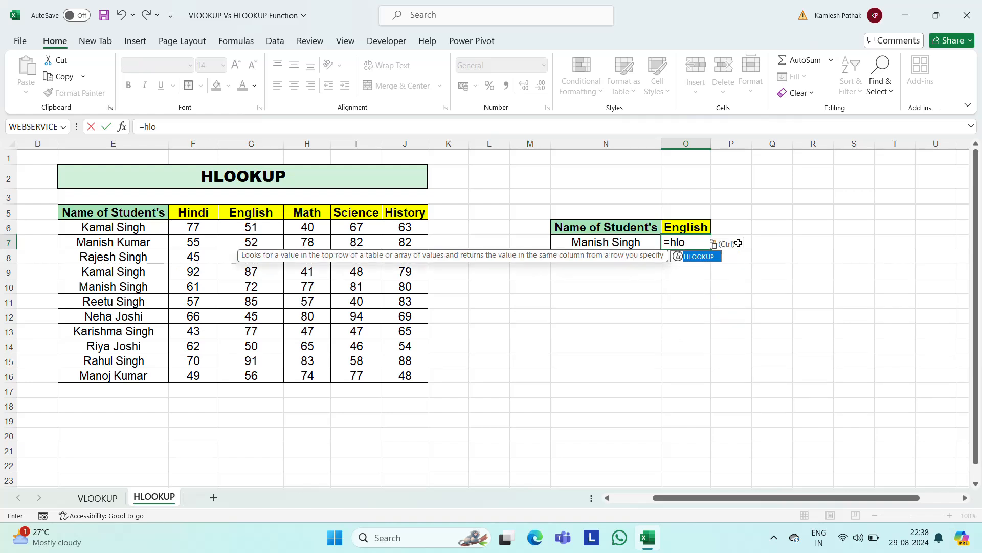
key("Tab")
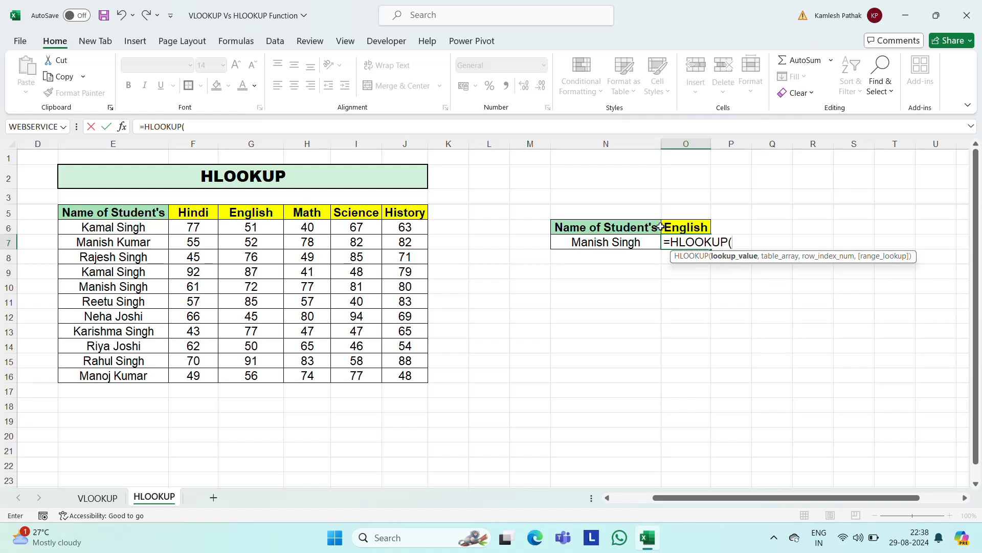
left_click(685, 228)
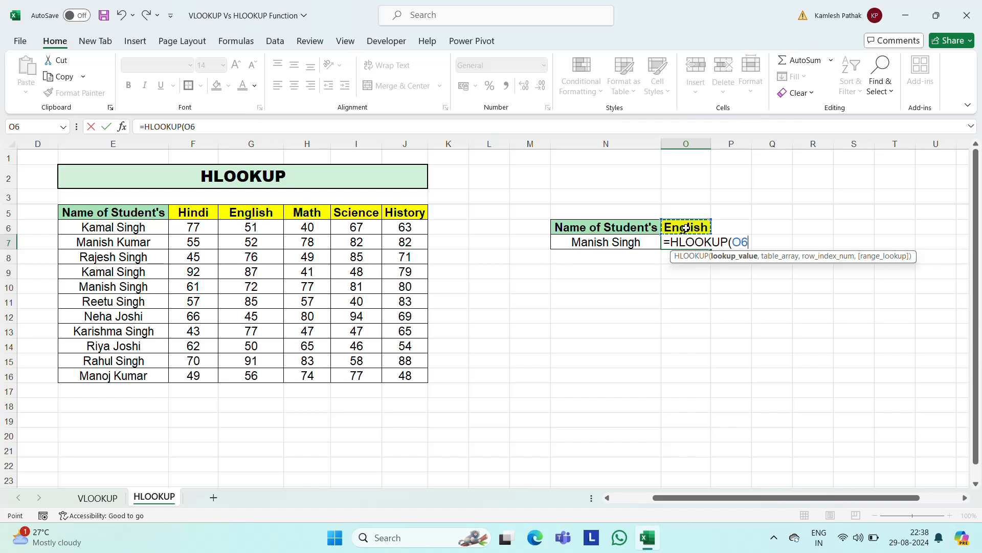
type(",")
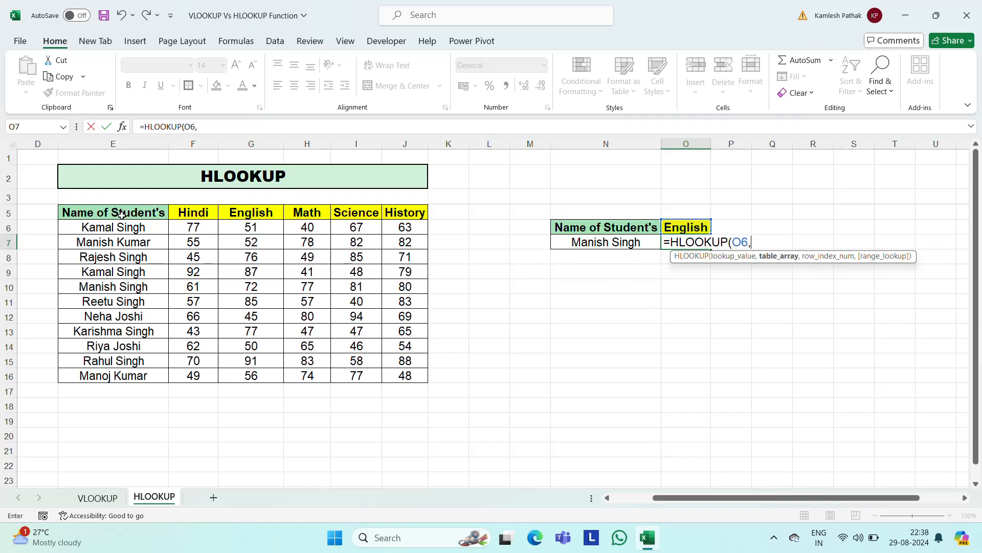
- Use the whole marks table E5:J16 as the HLOOKUP table array
left_click_drag(203, 214, 121, 214)
key("shift+Right")
key("shift+Right")
key("shift+Right")
key("shift+Right")
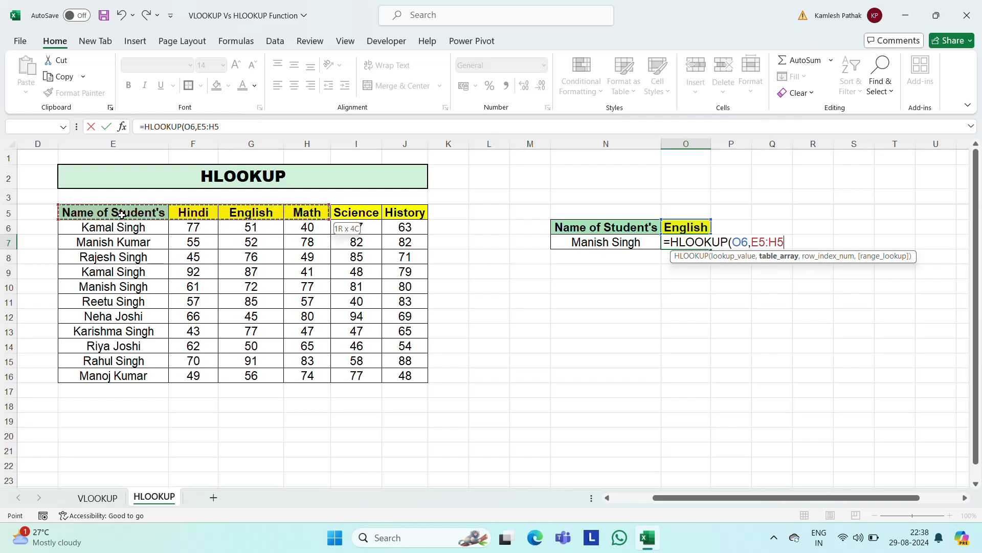
key("shift+Down")
key("shift+Down")
key("shift+Down")
key("shift+Down")
key("shift+Down")
key("shift+Down")
key("shift+Down")
key("shift+Down")
key("shift+Down")
key("shift+Down")
key("shift+Down")
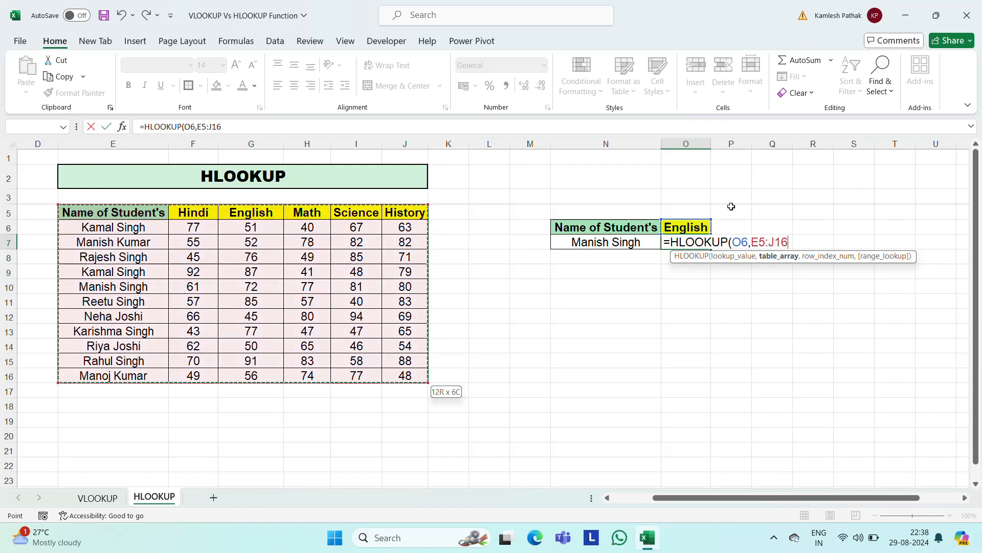
- Make the table array reference absolute as $E$5:$J$16
left_click(751, 241)
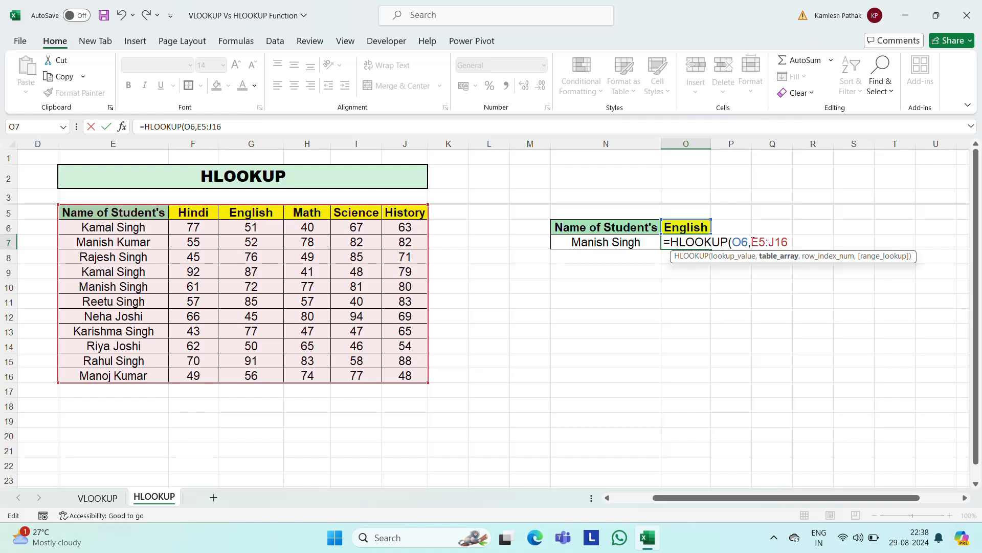
type("$")
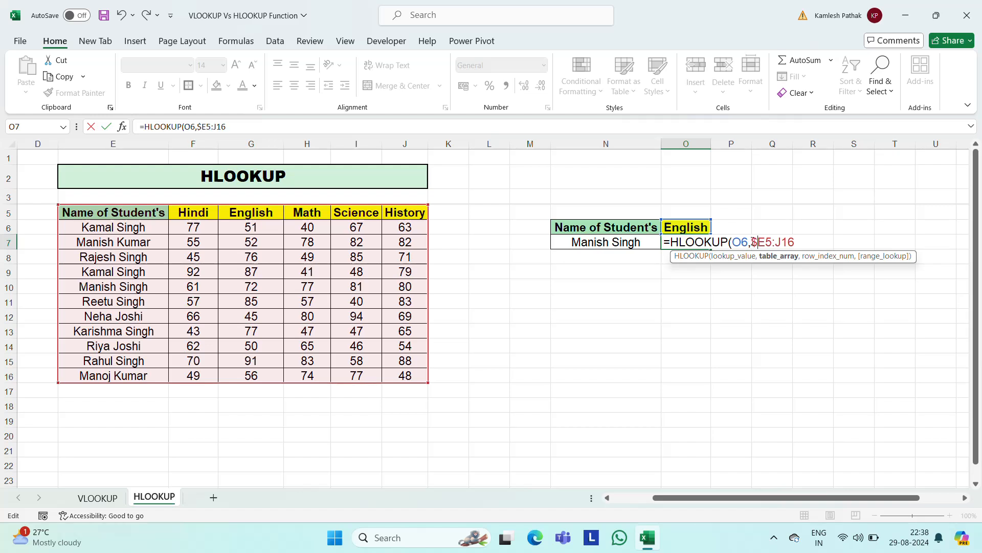
left_click(764, 243)
type("$")
left_click(784, 243)
type("$")
left_click(794, 243)
type("$J$")
left_click(818, 243)
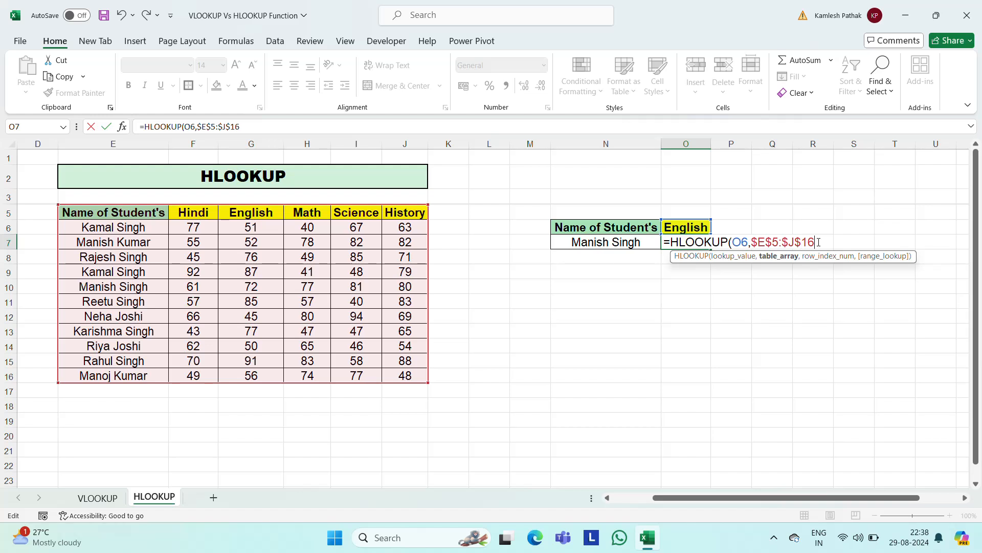
- Complete the HLOOKUP formula in O7 with row index number 6 and the exact-match option FALSE
type(",6")
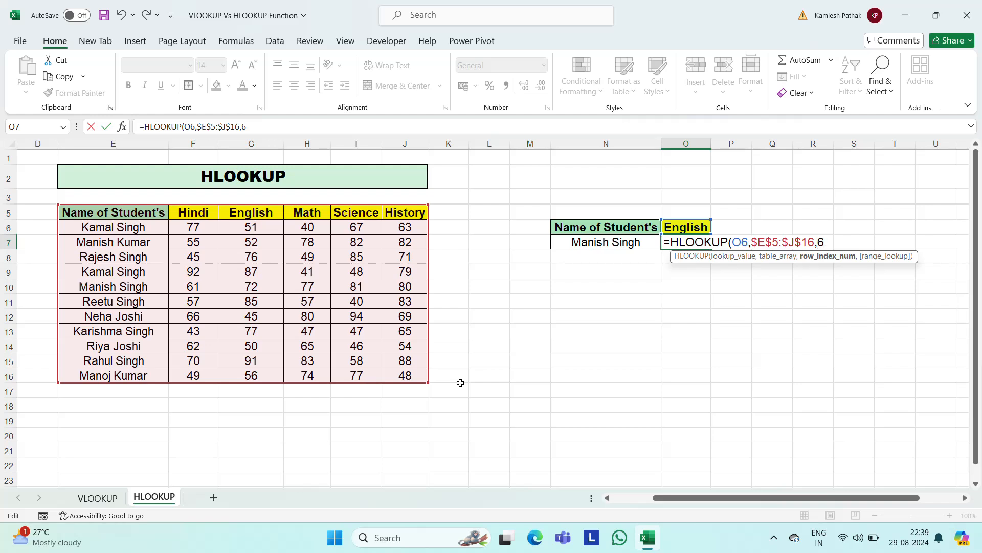
type(",")
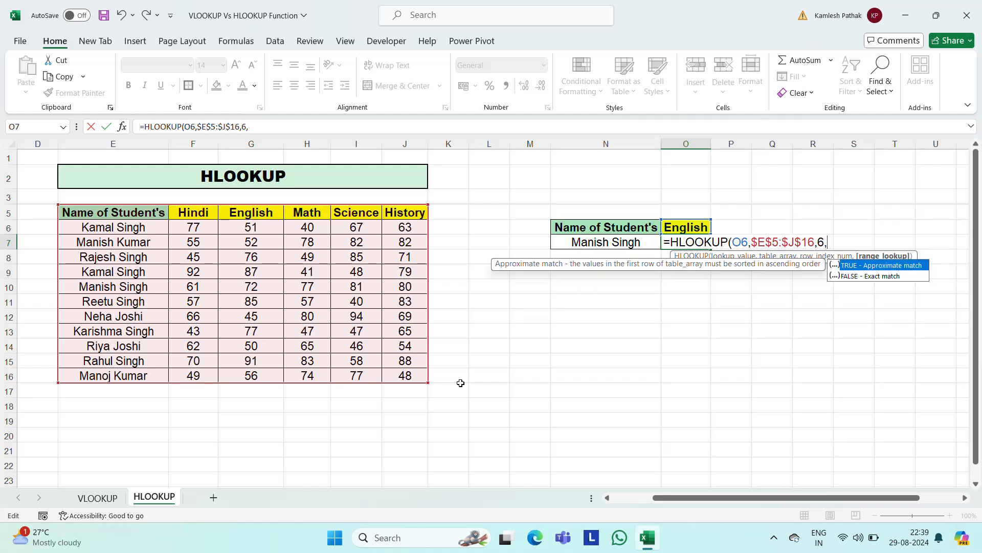
key("Down")
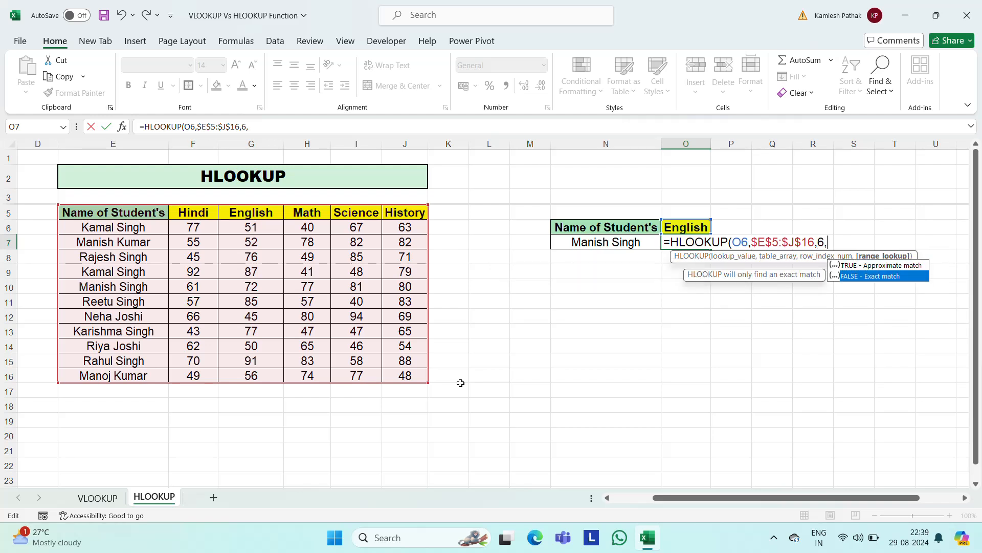
key("Tab")
type(")")
key("ctrl+Return")
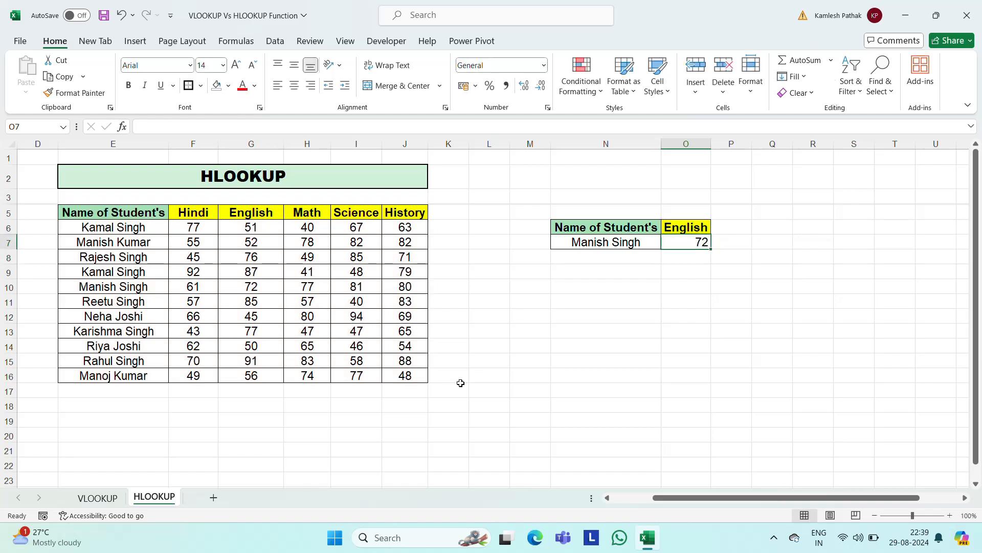
- Center the result in O7 horizontally and compare it with the student's English mark in G10
left_click(292, 86)
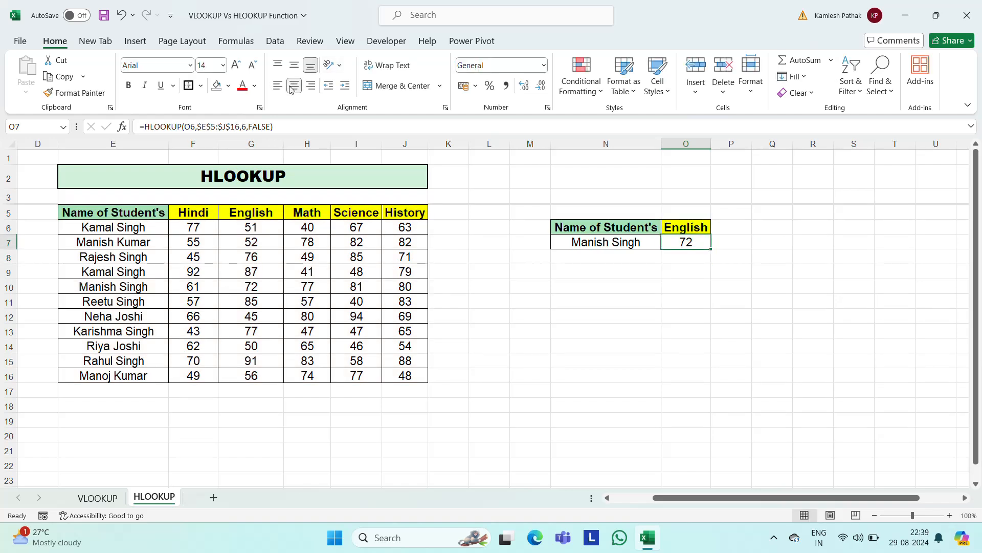
left_click(123, 290)
left_click(241, 285)
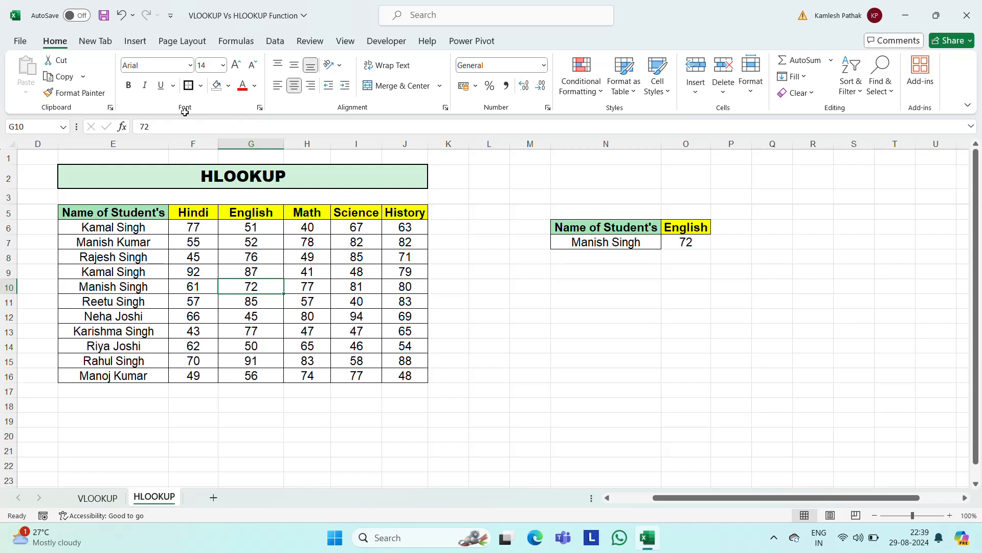
left_click(683, 249)
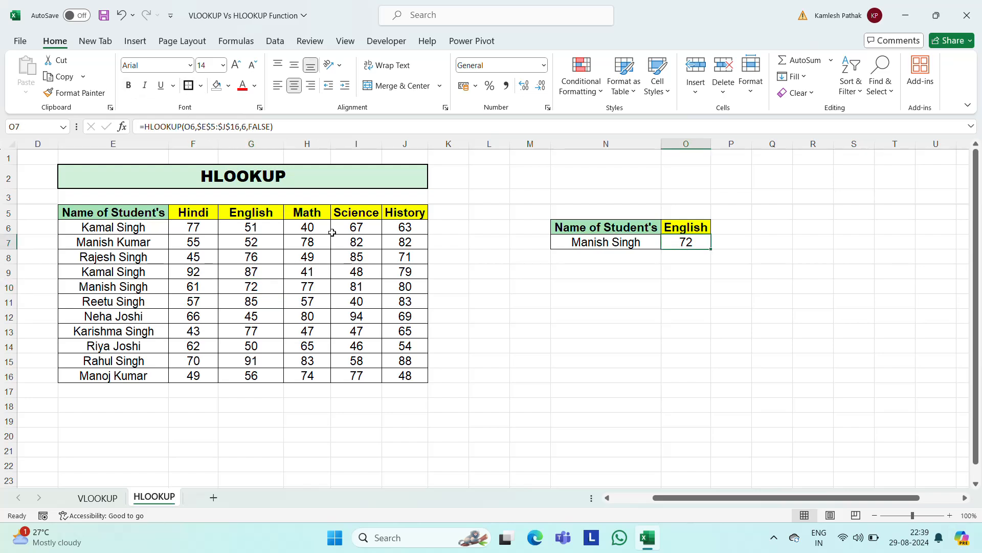
- Copy the Math header from H5 into the lookup header cell O6
left_click(306, 214)
key("ctrl+c")
key("Right")
key("Right")
key("Right")
key("Right")
key("Right")
key("Right")
key("Right")
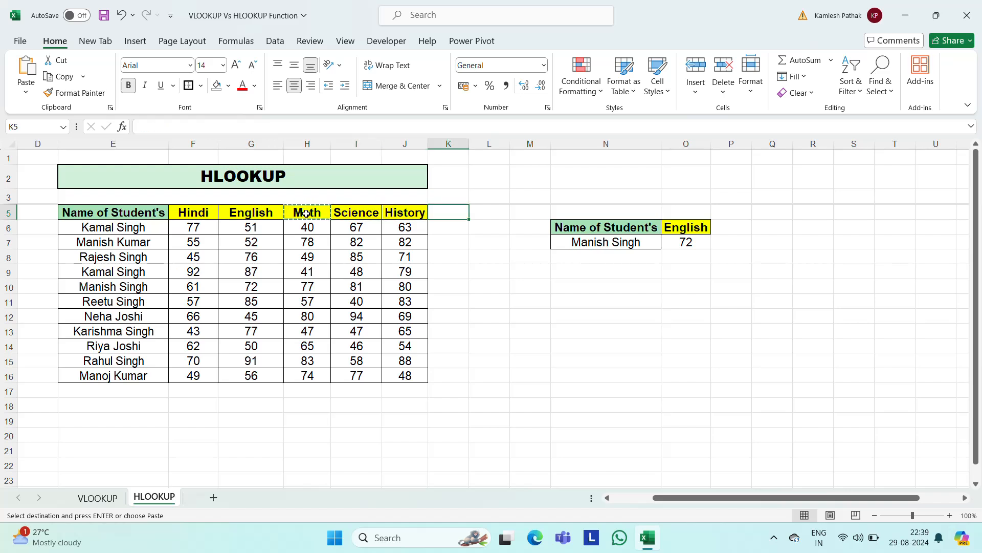
key("Down")
key("ctrl+v")
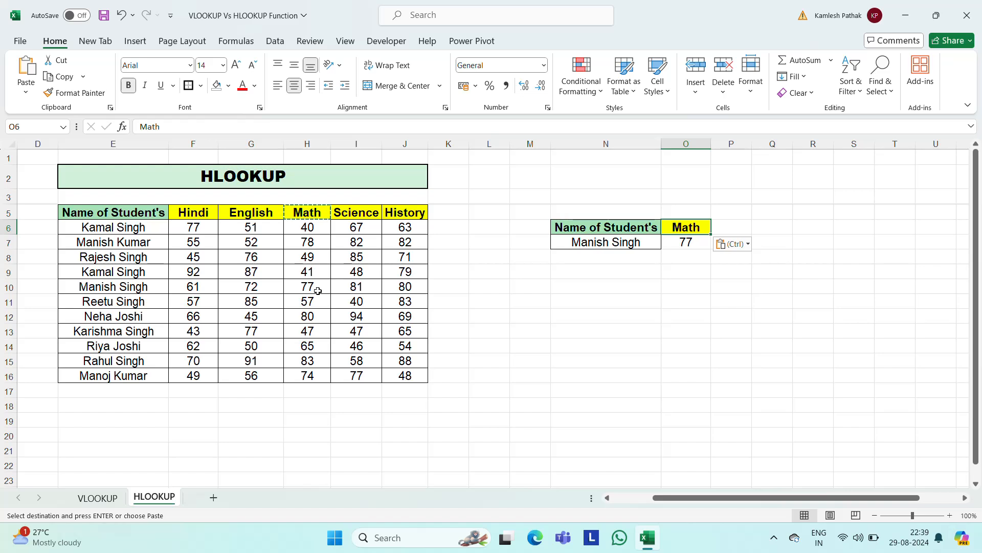
- Replace the lookup header in O6 with a copy of the Science header from I5
left_click(357, 213)
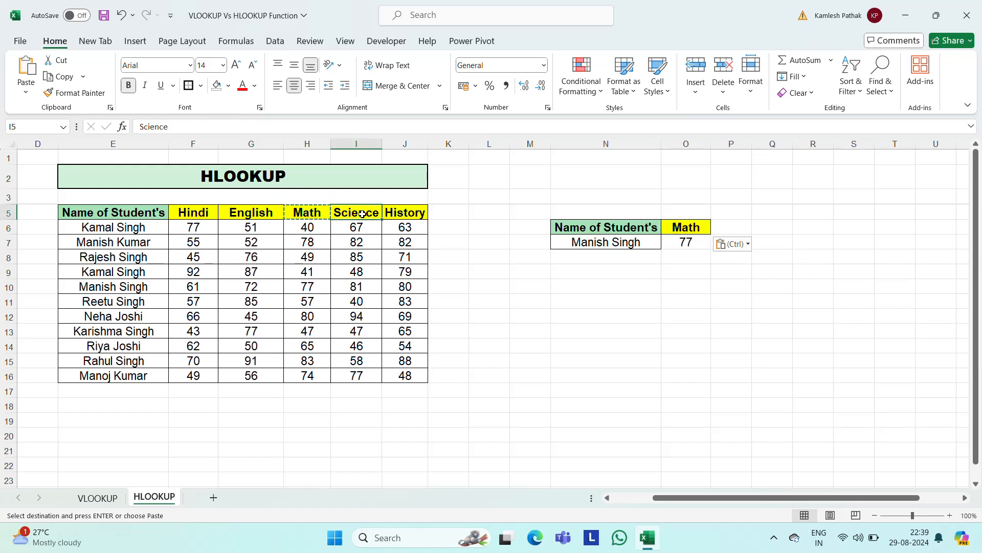
key("ctrl+c")
left_click(664, 229)
key("ctrl+v")
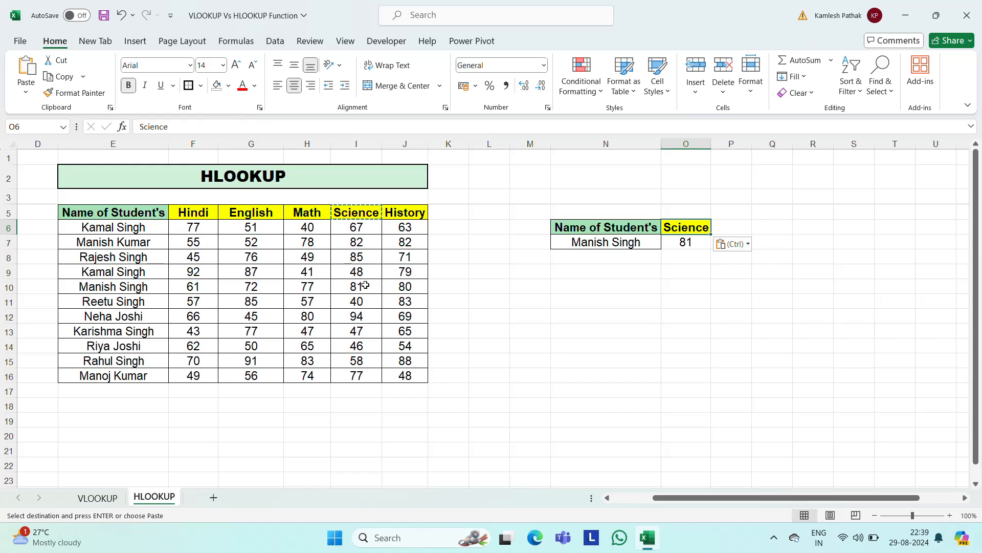
- Replace the lookup header in O6 with a copy of the History header from J5
left_click(409, 225)
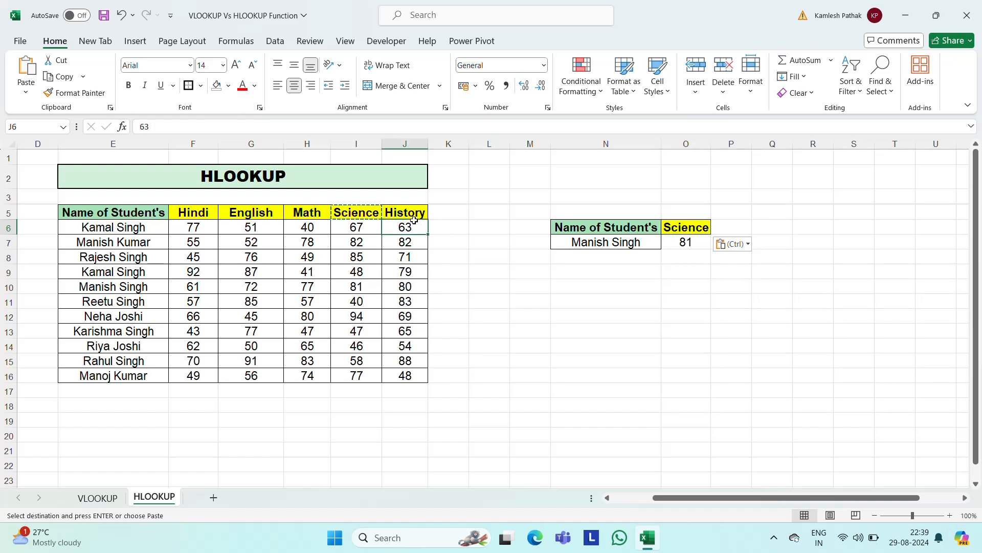
left_click(413, 208)
key("ctrl+c")
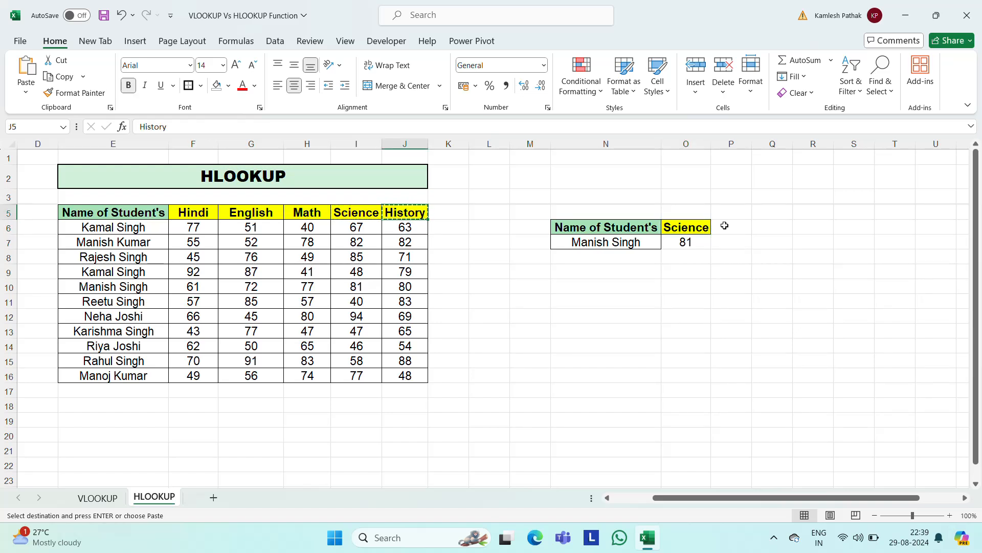
left_click(695, 227)
key("ctrl+v")
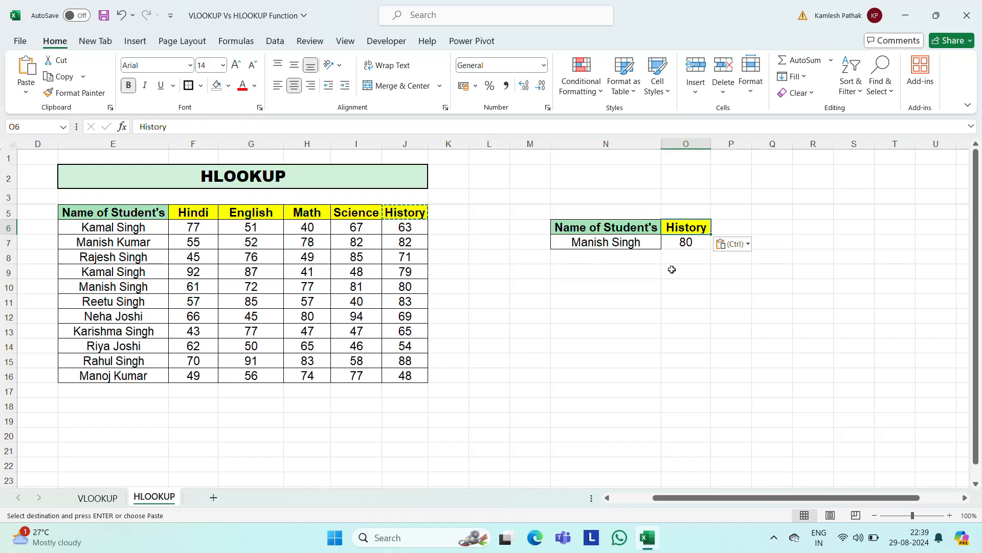
type("`")
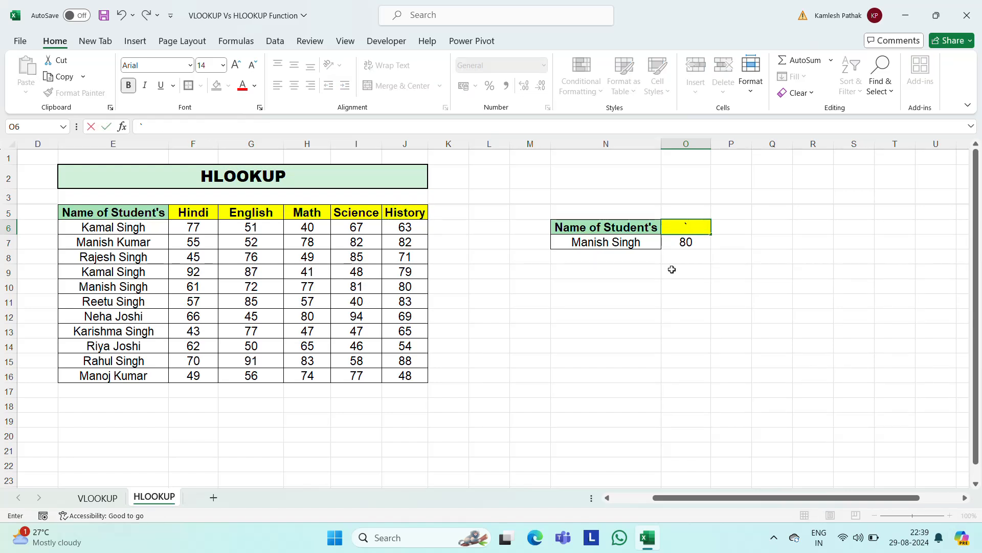
key("Escape")
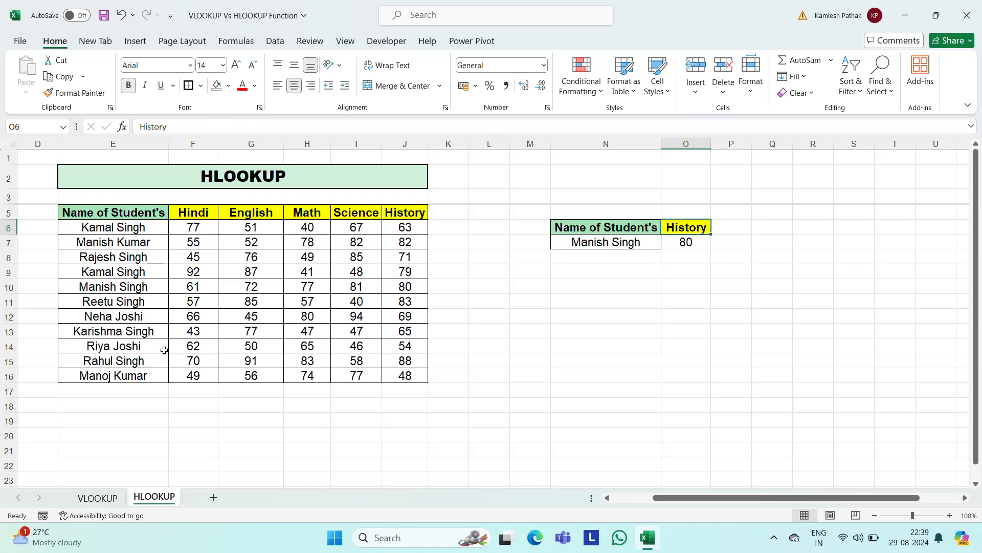
- Copy the student name from E12 into the lookup name cell N7
left_click(111, 322)
key("ctrl+c")
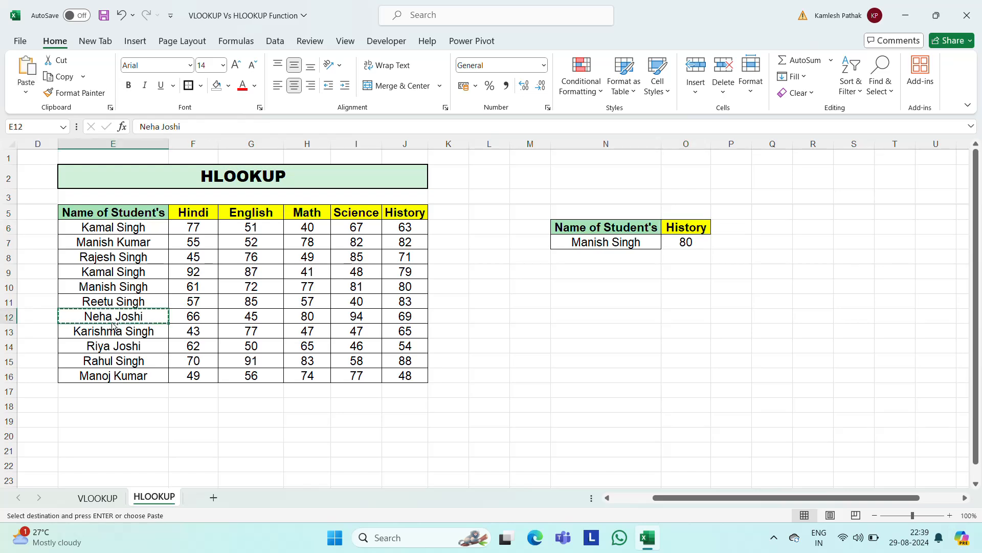
left_click(622, 247)
key("ctrl+v")
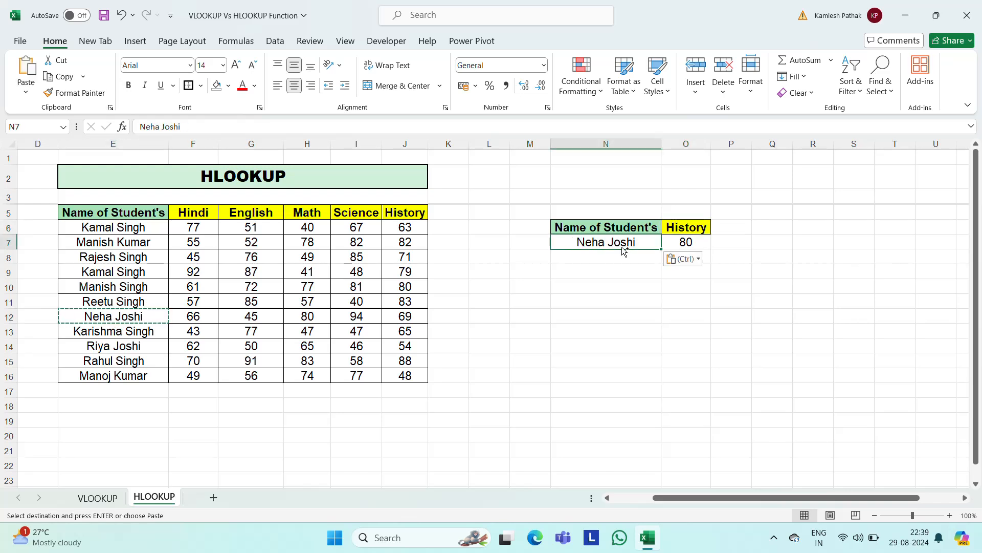
key("Escape")
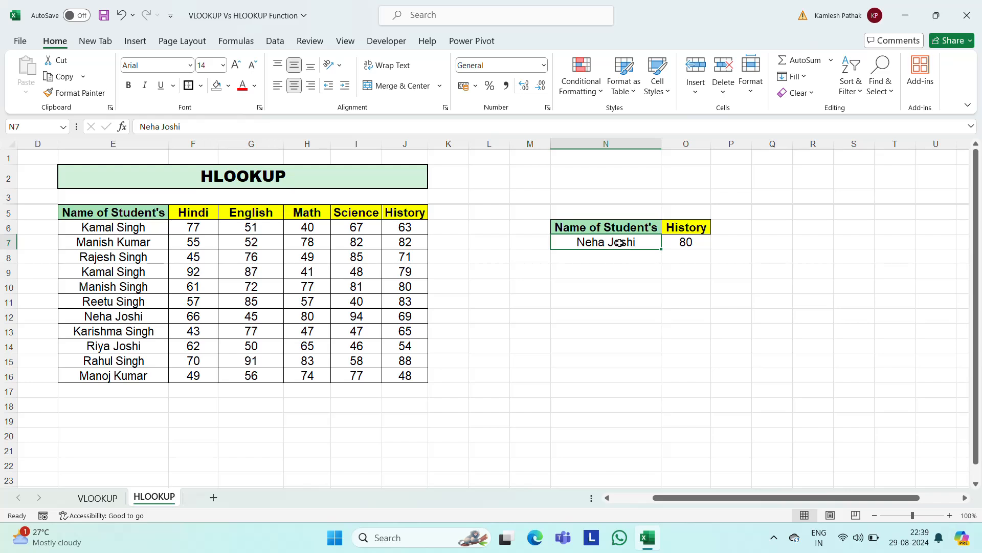
- Set the HLOOKUP row index number in O7 to 8 and compare the result with the student's History mark in J12
left_click(690, 231)
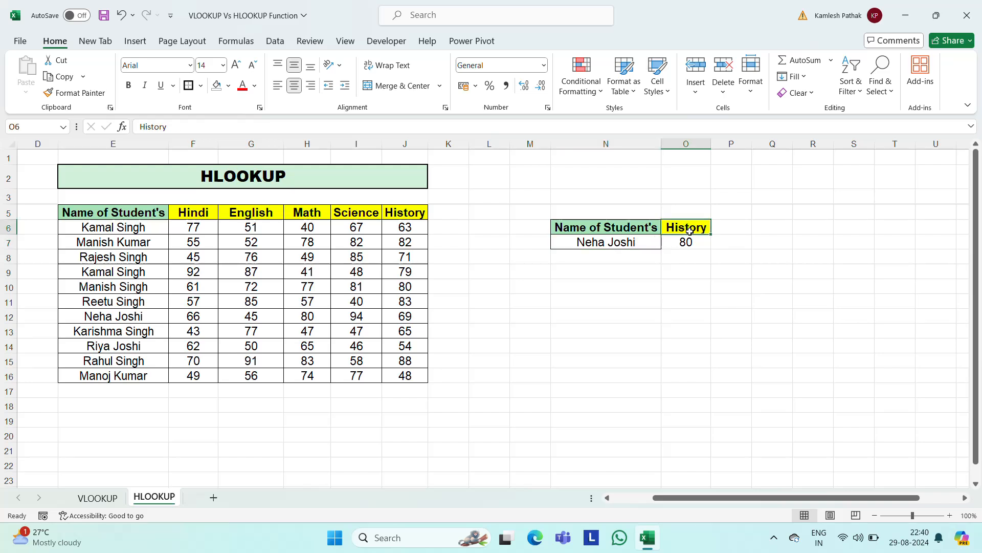
left_click(633, 243)
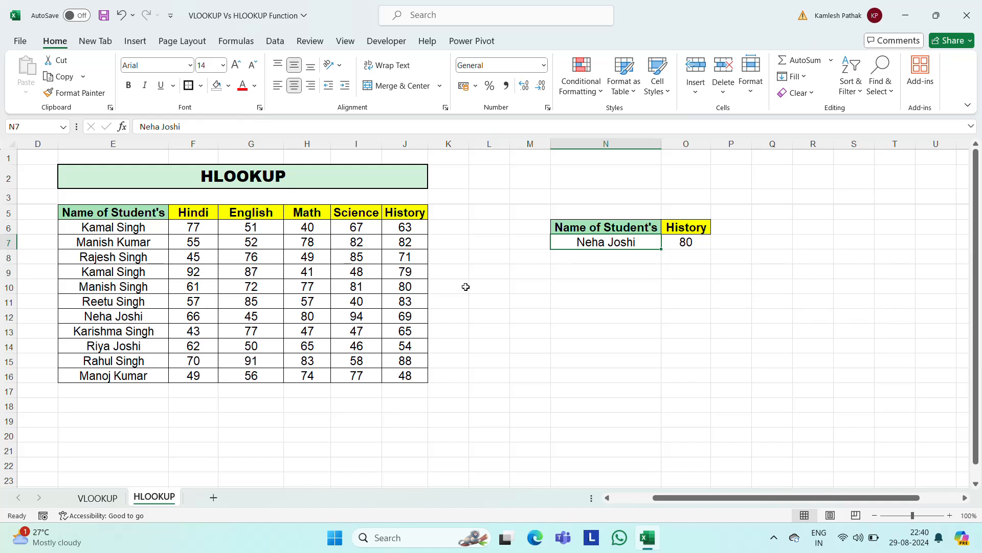
key("Right")
key("F2")
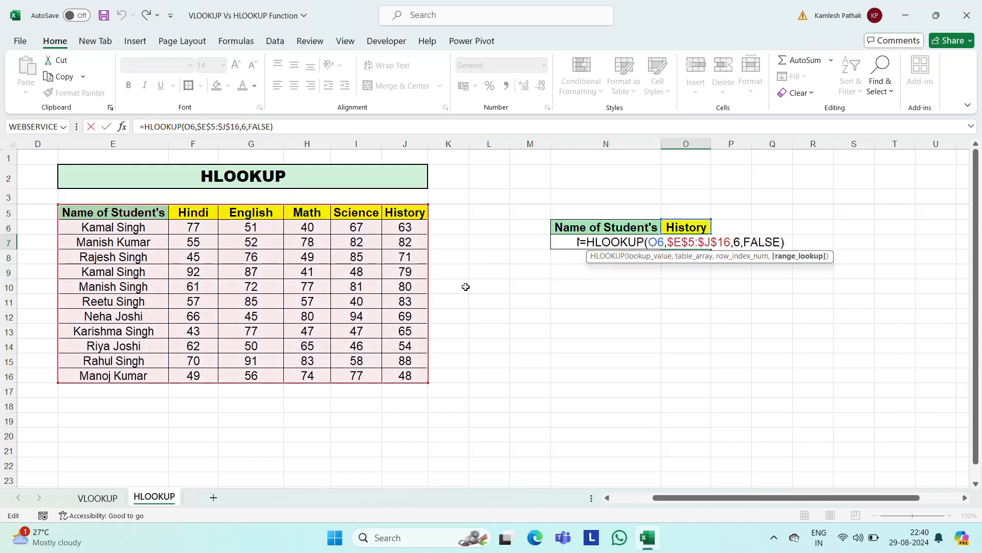
key("shift+Left")
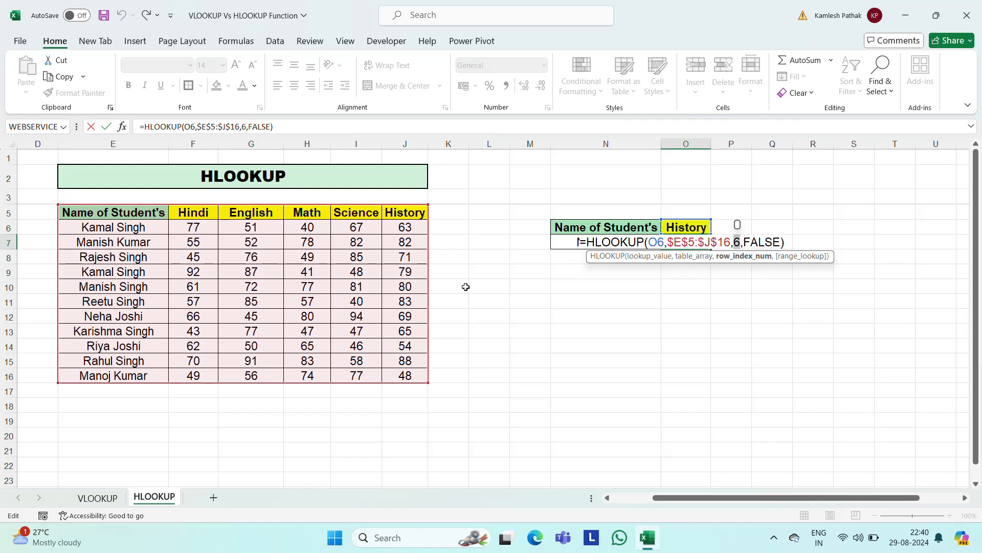
type("8")
key("Return")
key("Up")
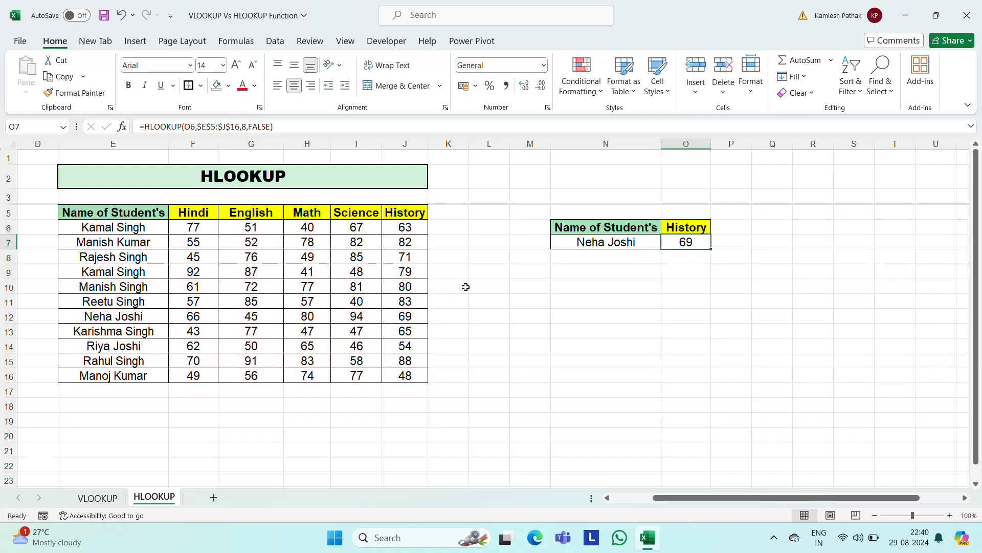
left_click(131, 318)
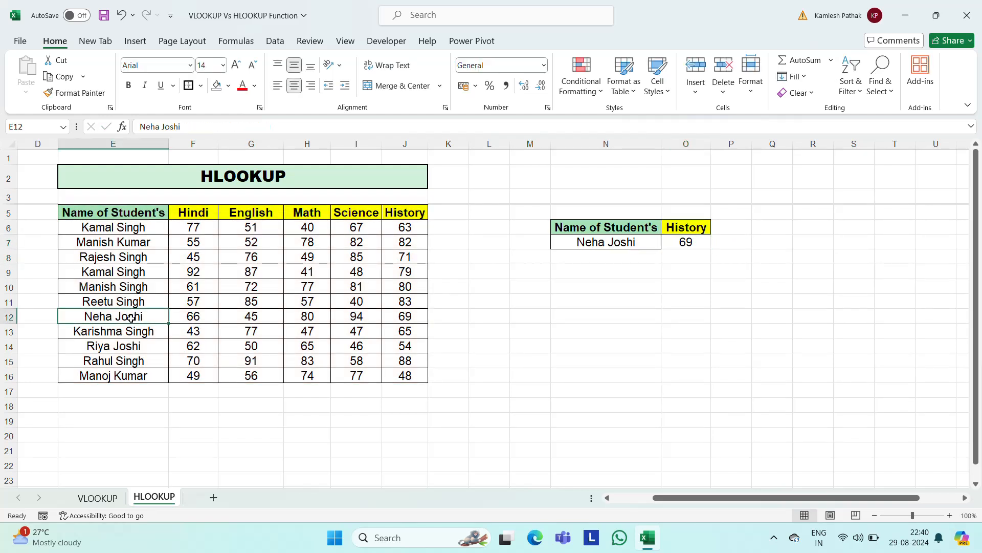
left_click(419, 313)
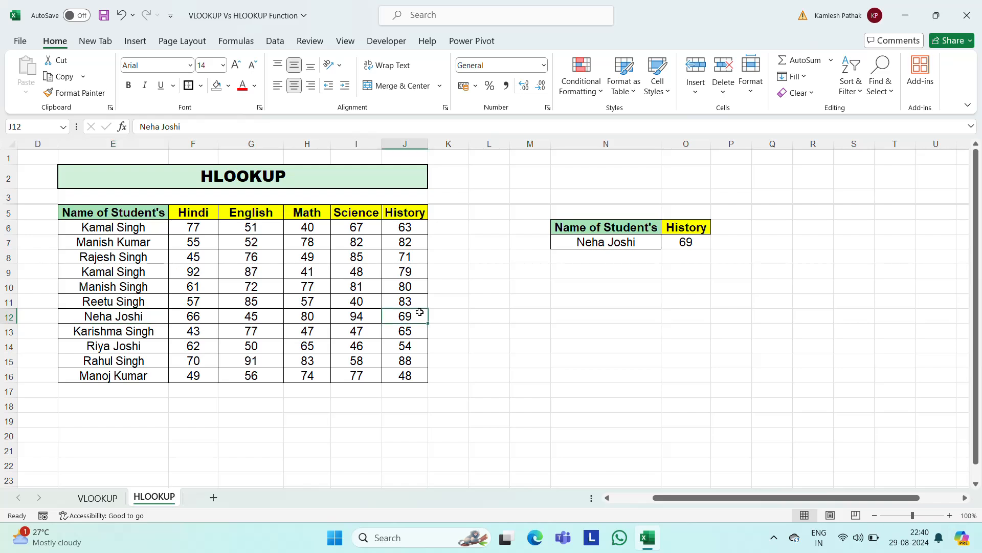
- Copy the Science header from I5 over the lookup header in O6
left_click(363, 214)
key("ctrl+c")
key("Right")
key("Right")
key("Right")
key("Right")
key("Right")
key("Right")
key("Down")
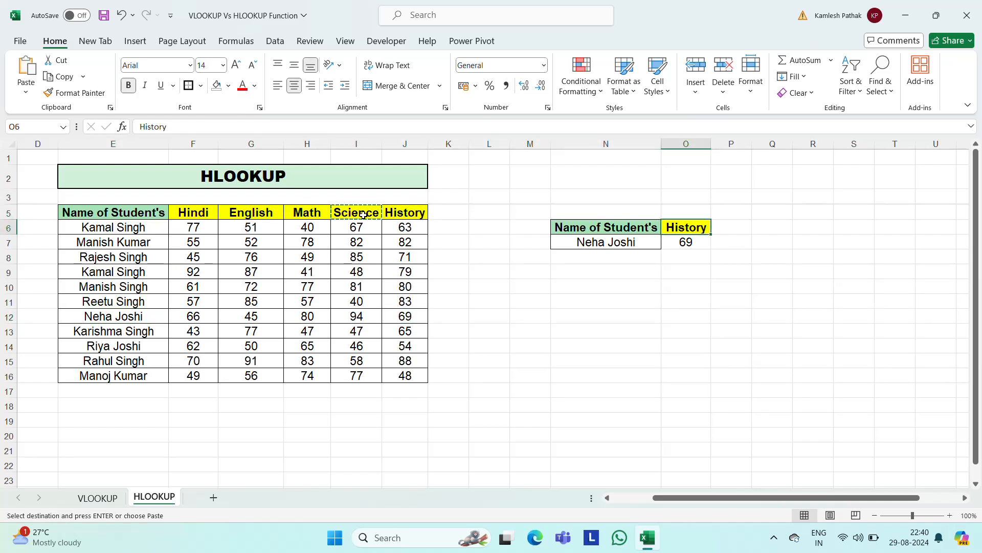
key("ctrl+v")
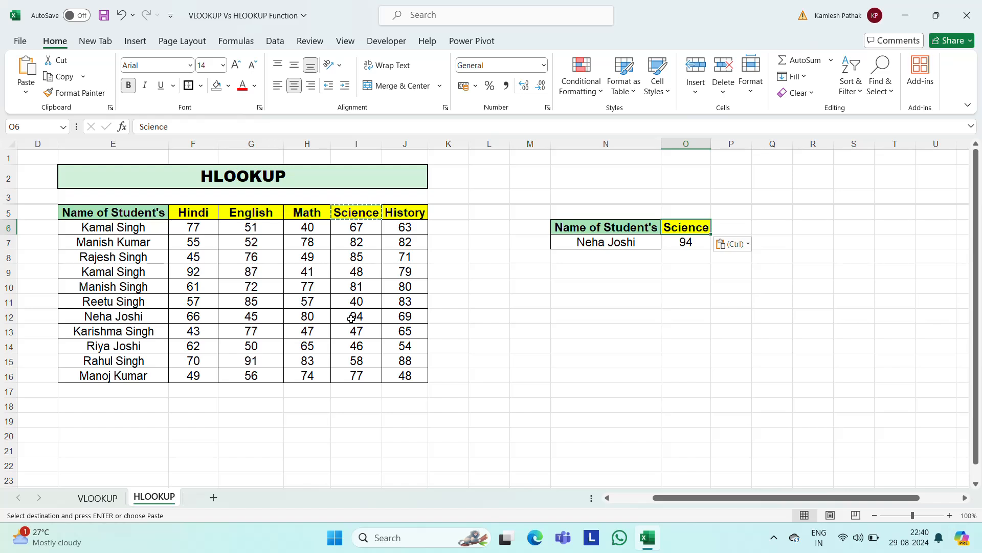
- Copy the Math header from H5 over the lookup header in O6 and clear the copy selection
left_click(311, 213)
key("ctrl+c")
key("Right")
key("Right")
key("Right")
key("Right")
key("Right")
key("Right")
key("Right")
key("Right")
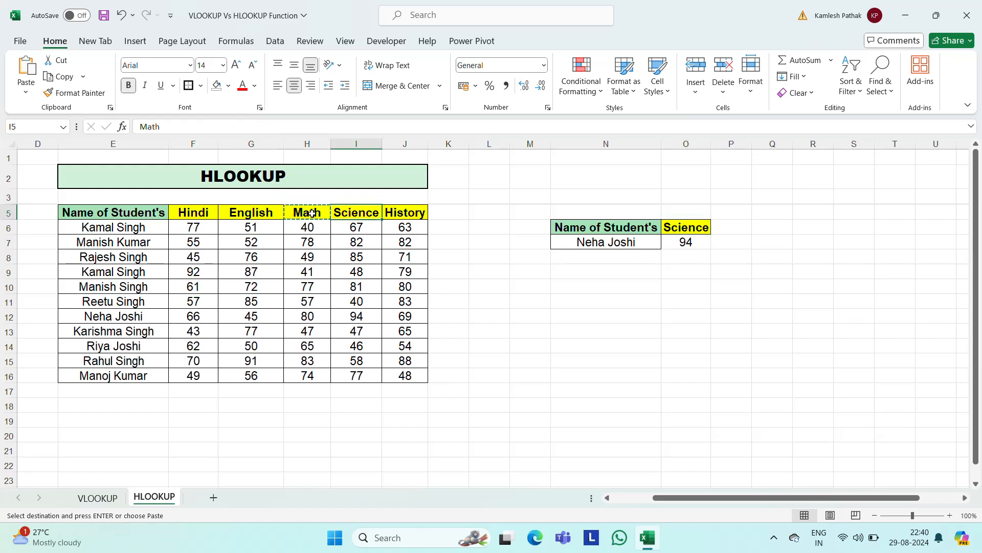
key("Down")
key("Left")
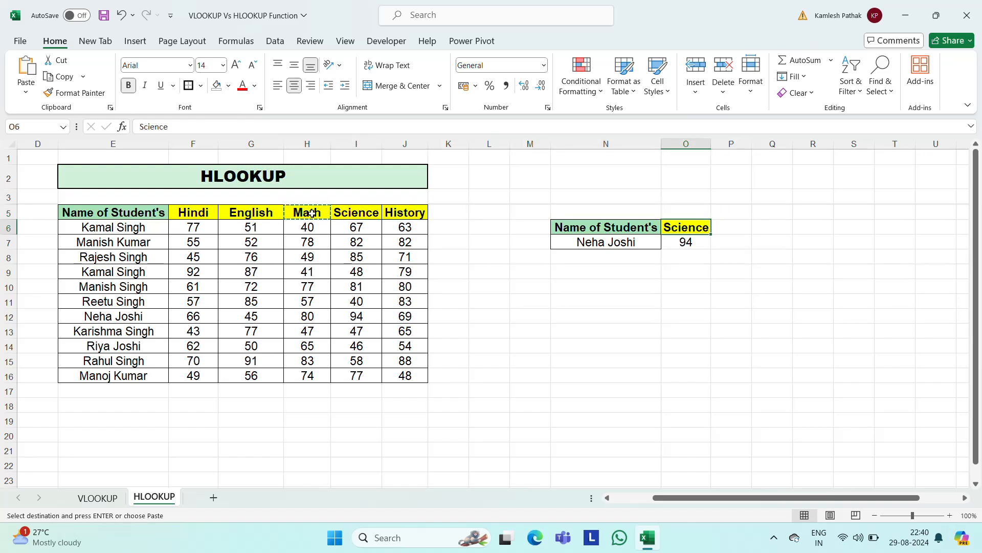
key("ctrl+v")
key("Escape")
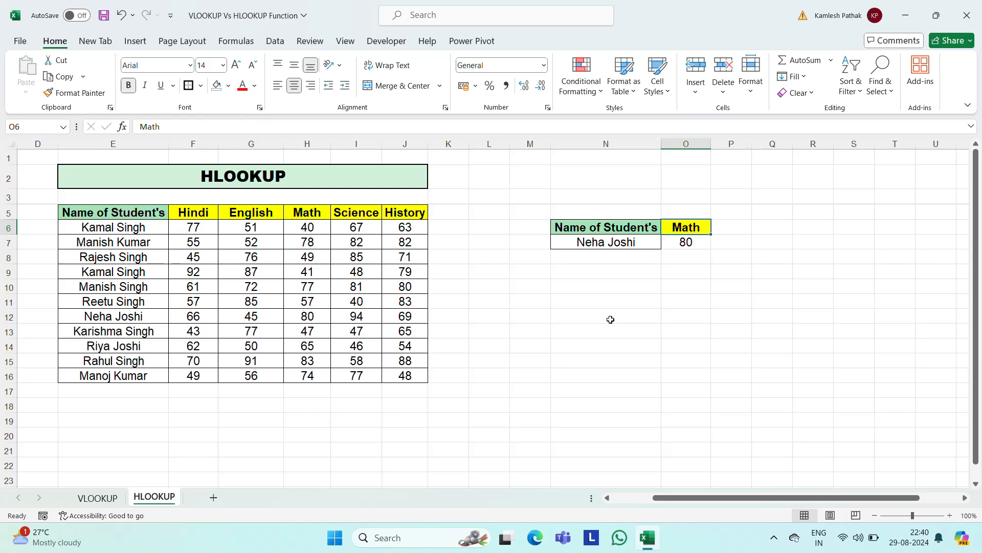
- Compare the lookup results on the VLOOKUP sheet with those on the HLOOKUP sheet
left_click(97, 498)
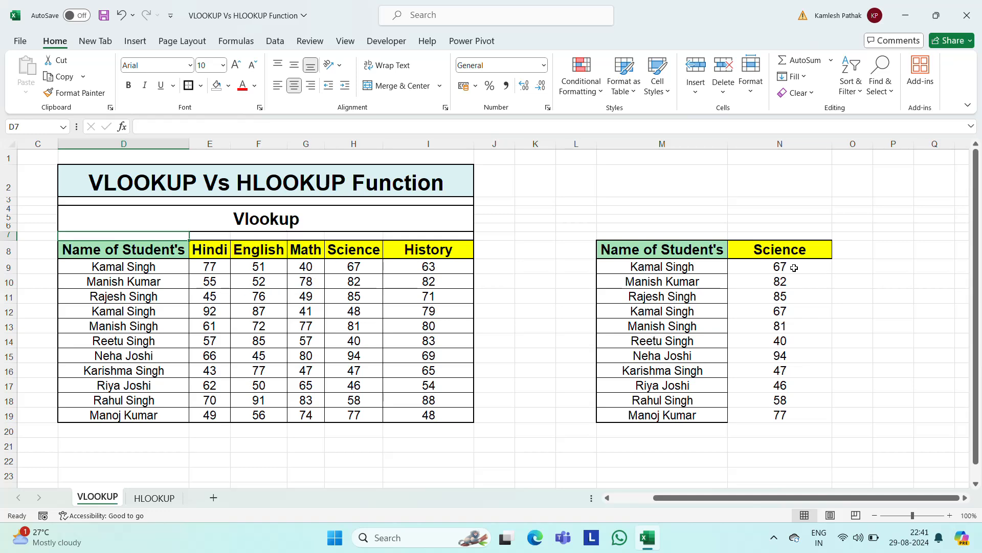
left_click(167, 498)
left_click(116, 495)
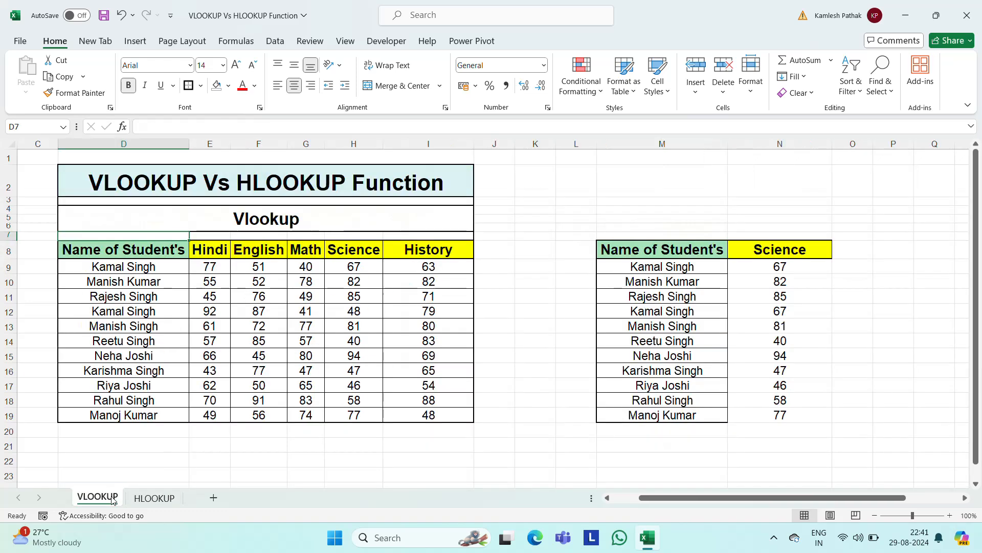
left_click(159, 504)
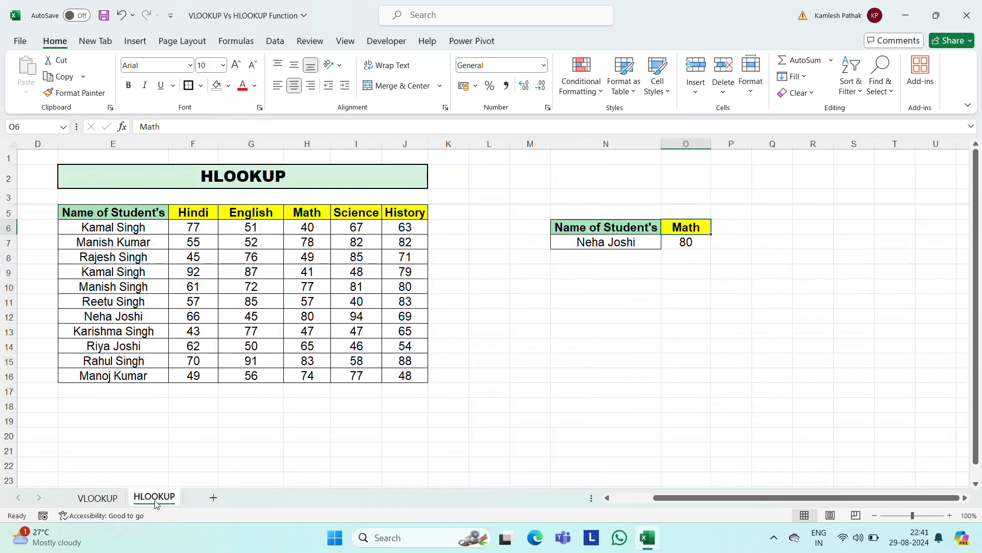
- Review the lookup name in N7, the name header in E5 and the arguments of the HLOOKUP formula in O7
left_click(635, 241)
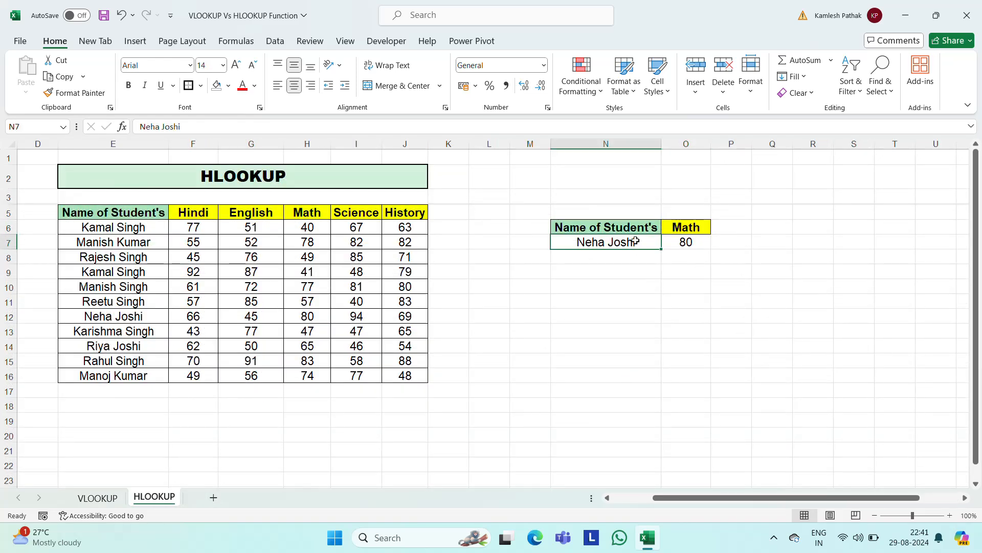
left_click(139, 213)
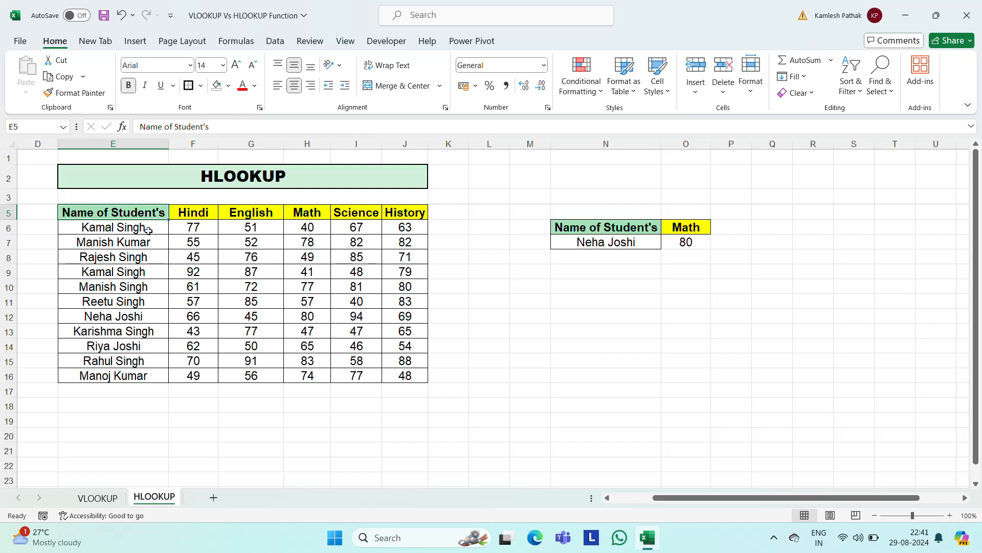
left_click(691, 241)
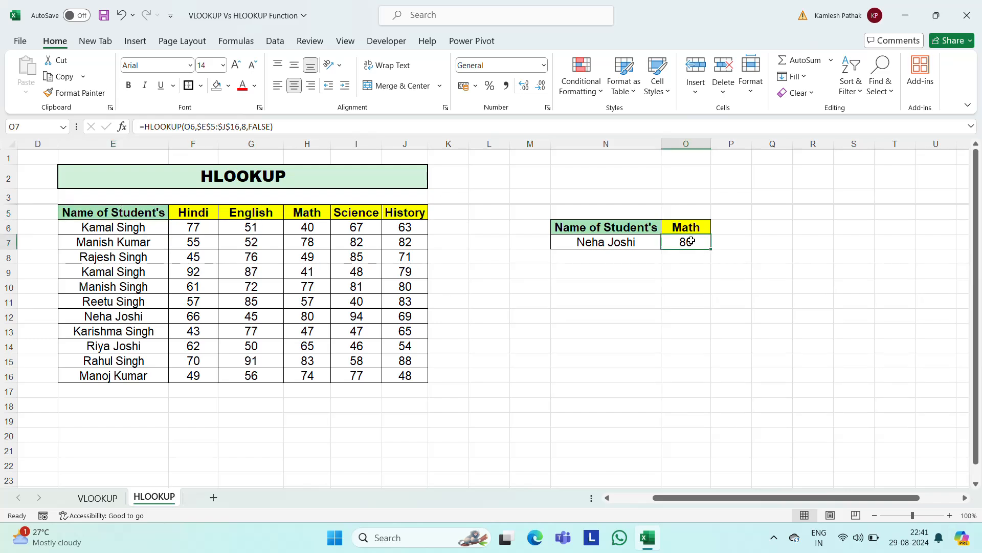
double_click(690, 241)
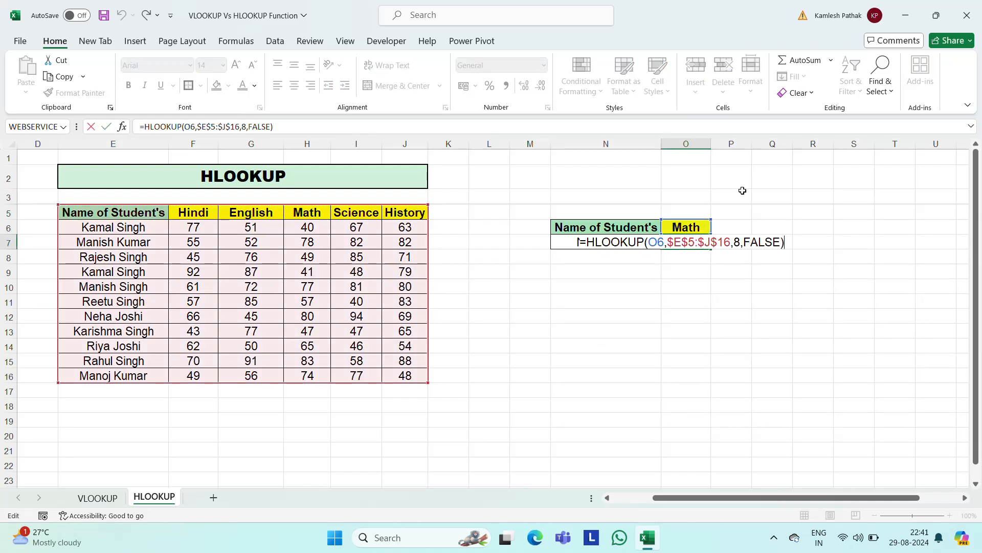
key("Escape")
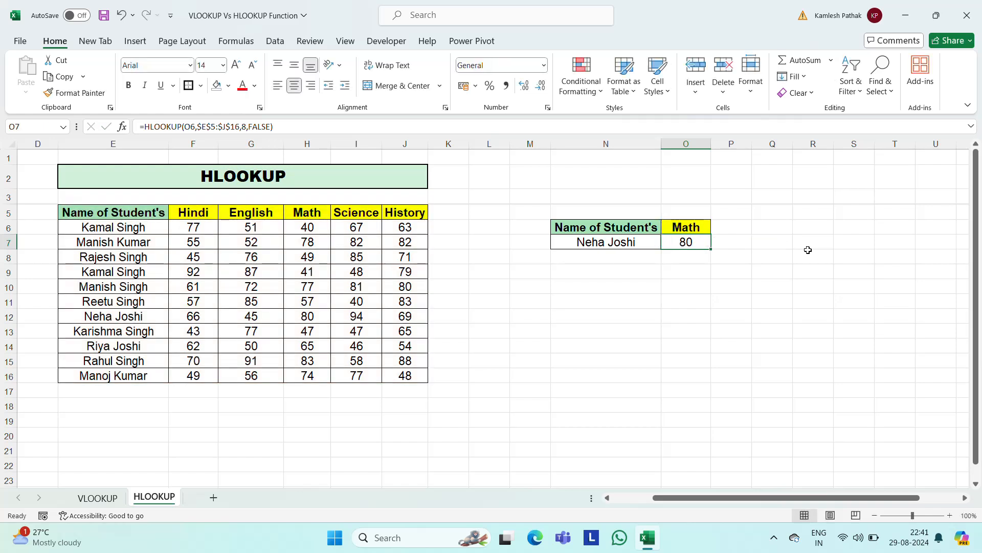
left_click(529, 199)
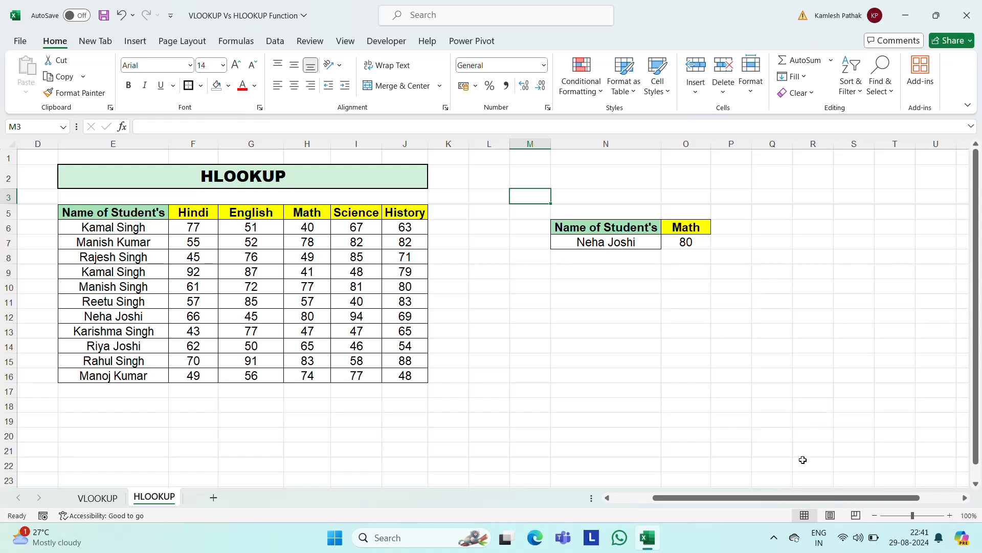
left_click(772, 539)
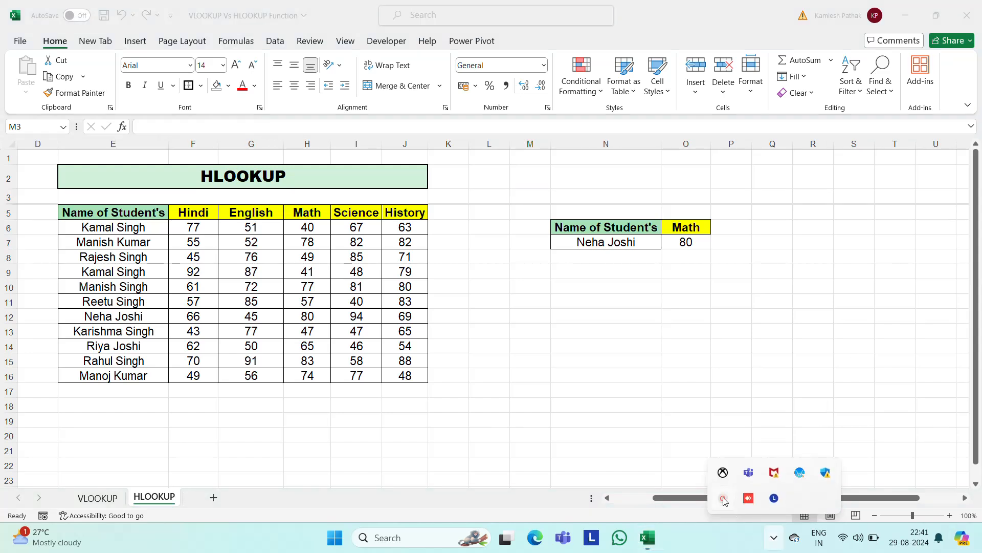